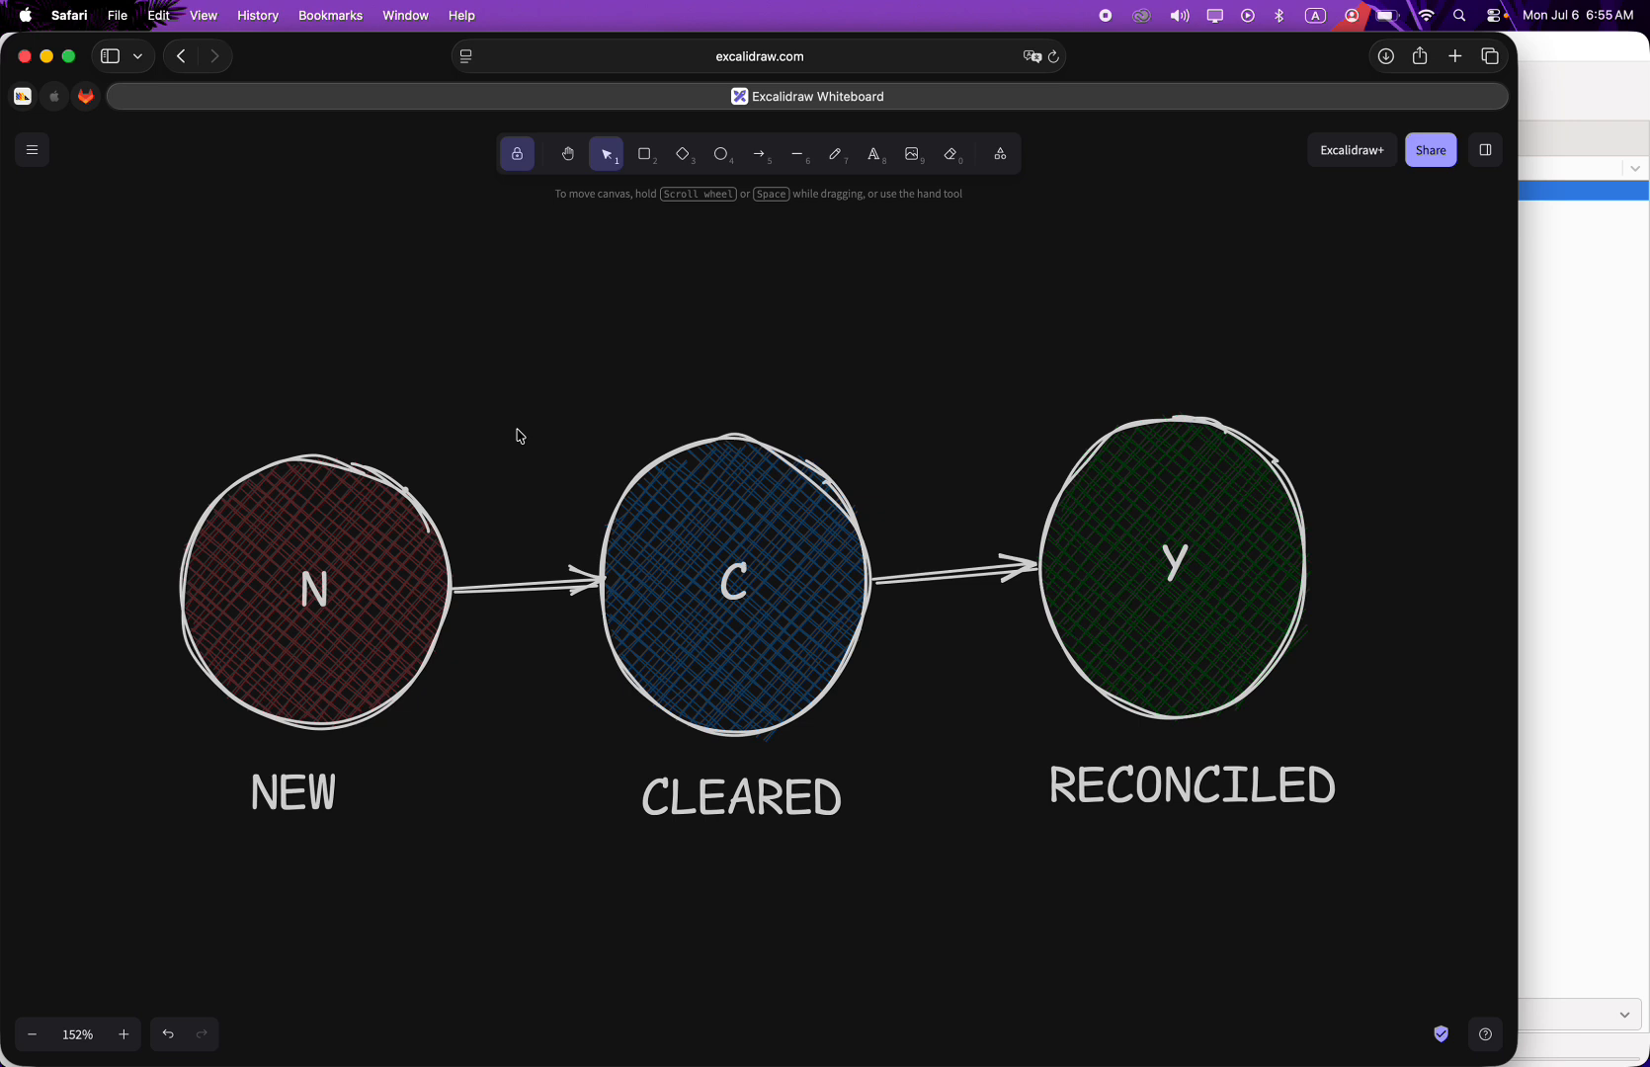
Step: Switch to GnuCash, open the Checking Account register under Current Assets, and select the 06/30/2026 grocery transaction
key("super+Tab")
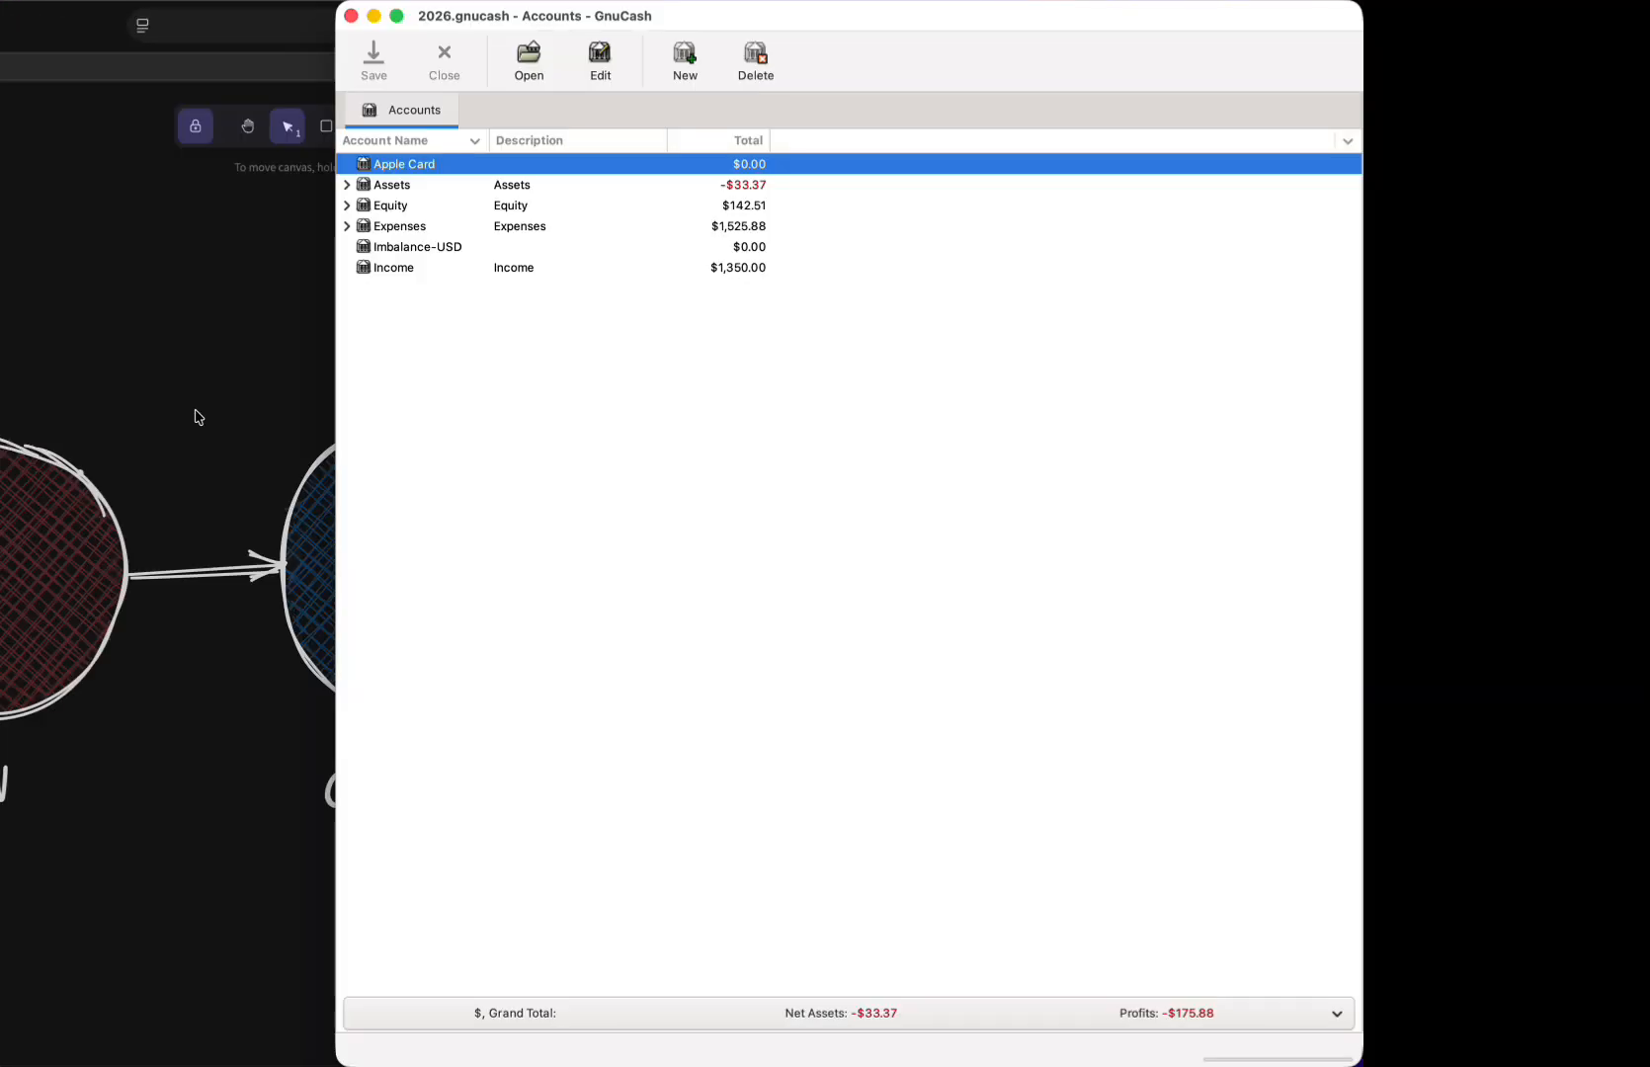
left_click(348, 186)
left_click(365, 206)
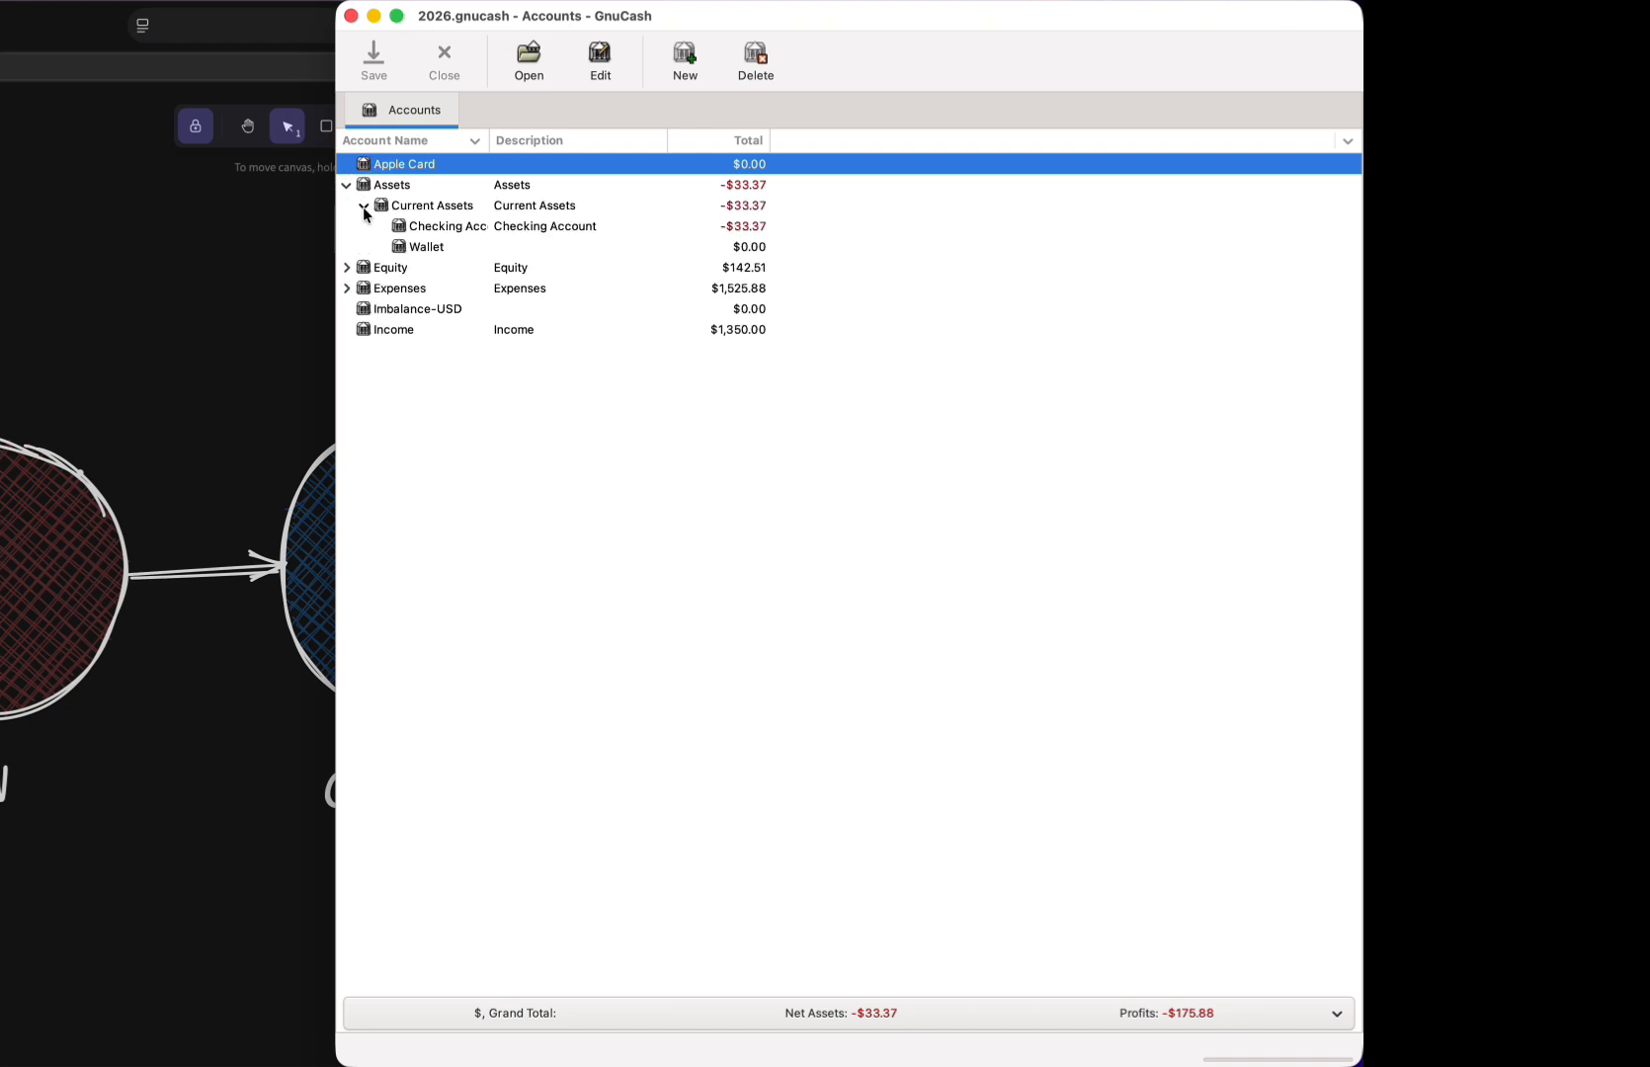
double_click(439, 228)
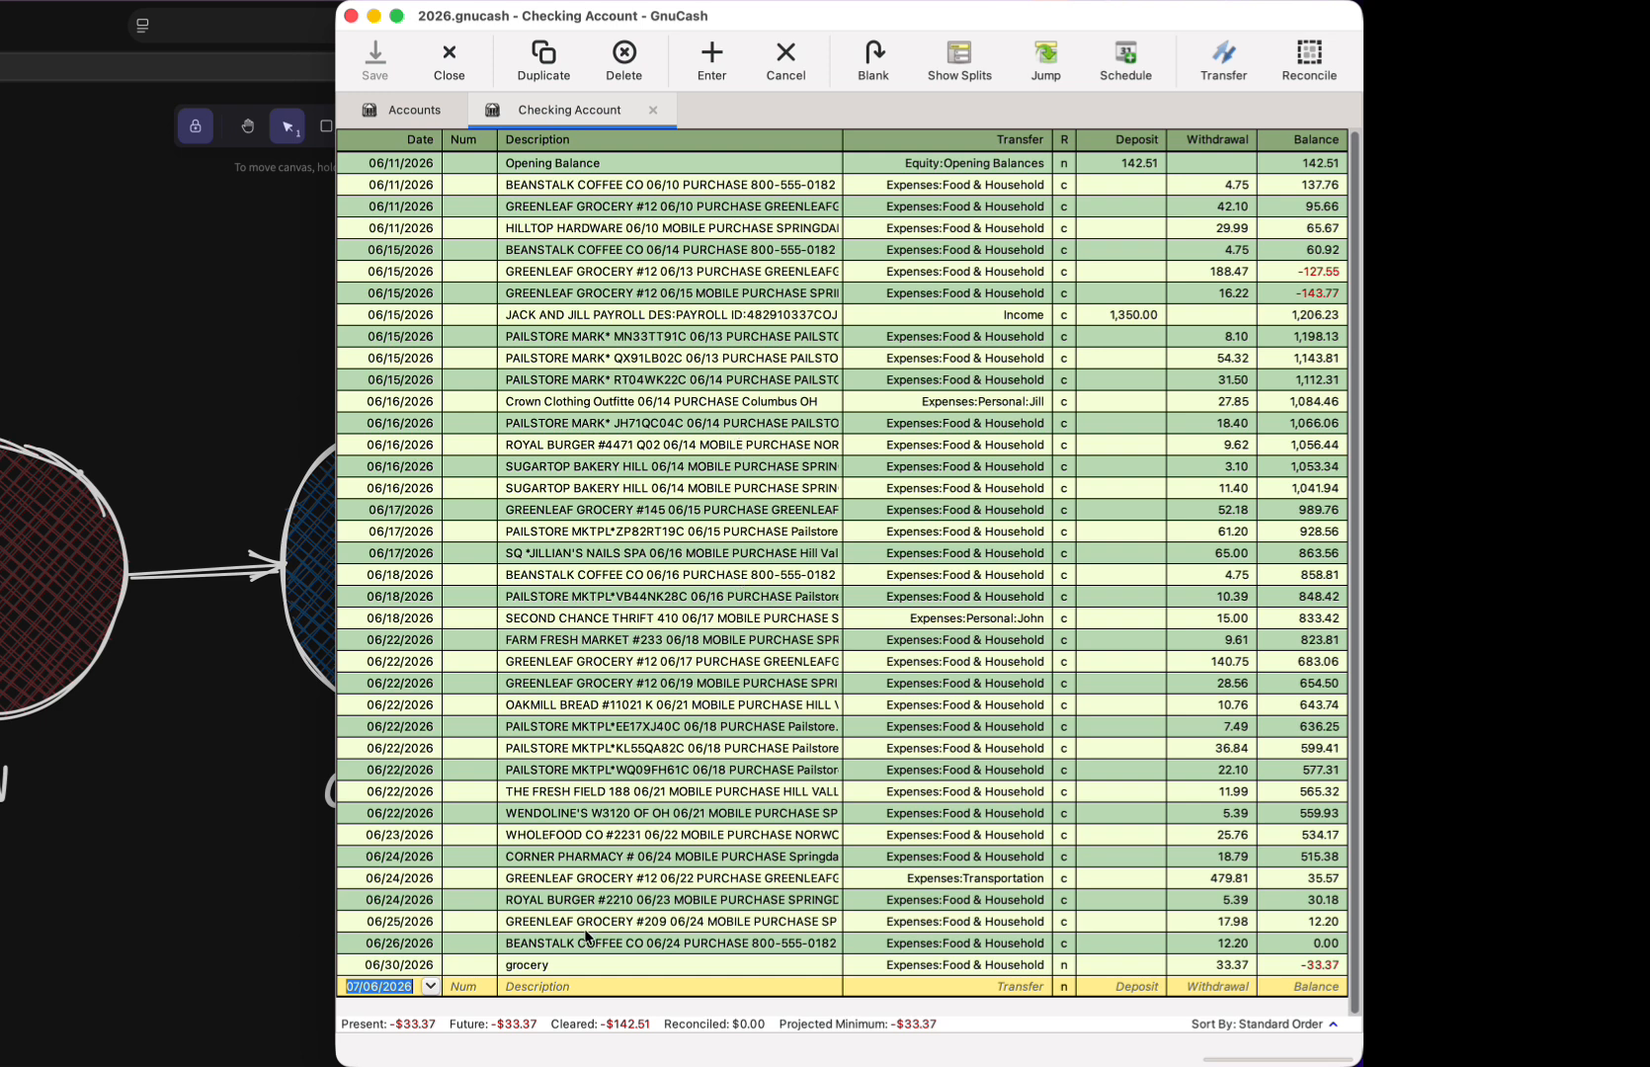
left_click(542, 966)
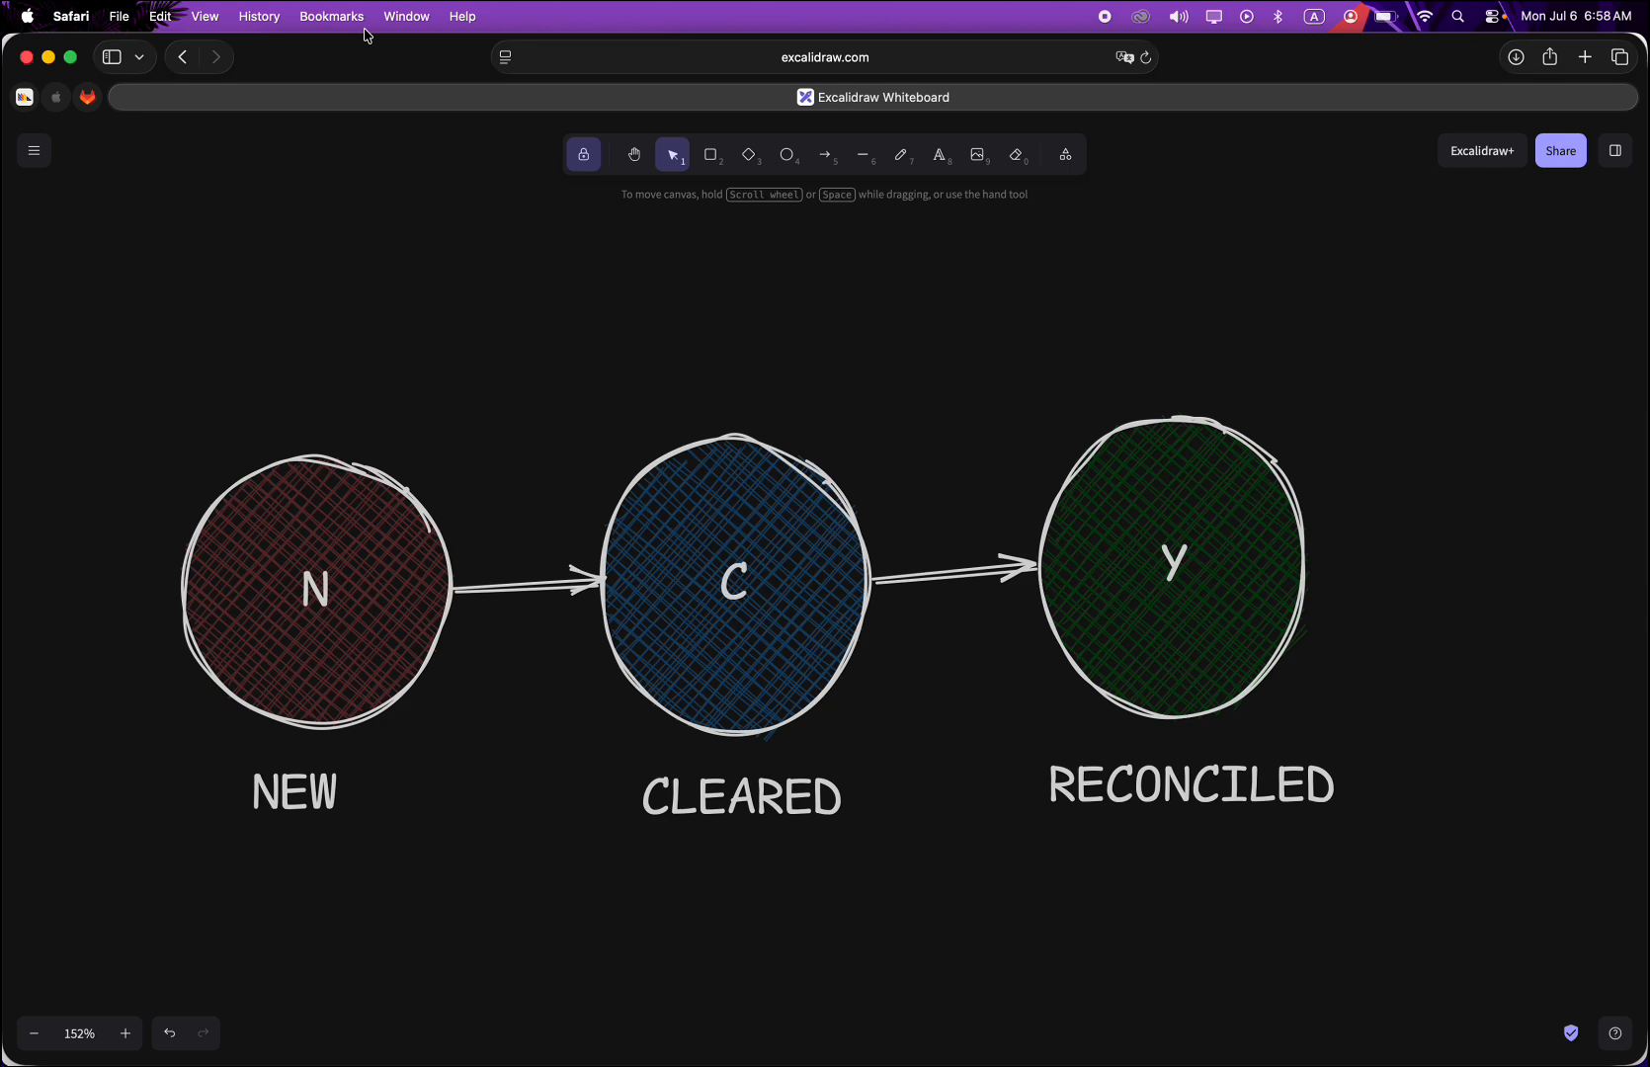
Step: Return to GnuCash and start a CSV transaction import using jack_jill_stmt5.csv from Downloads
key("super+Tab")
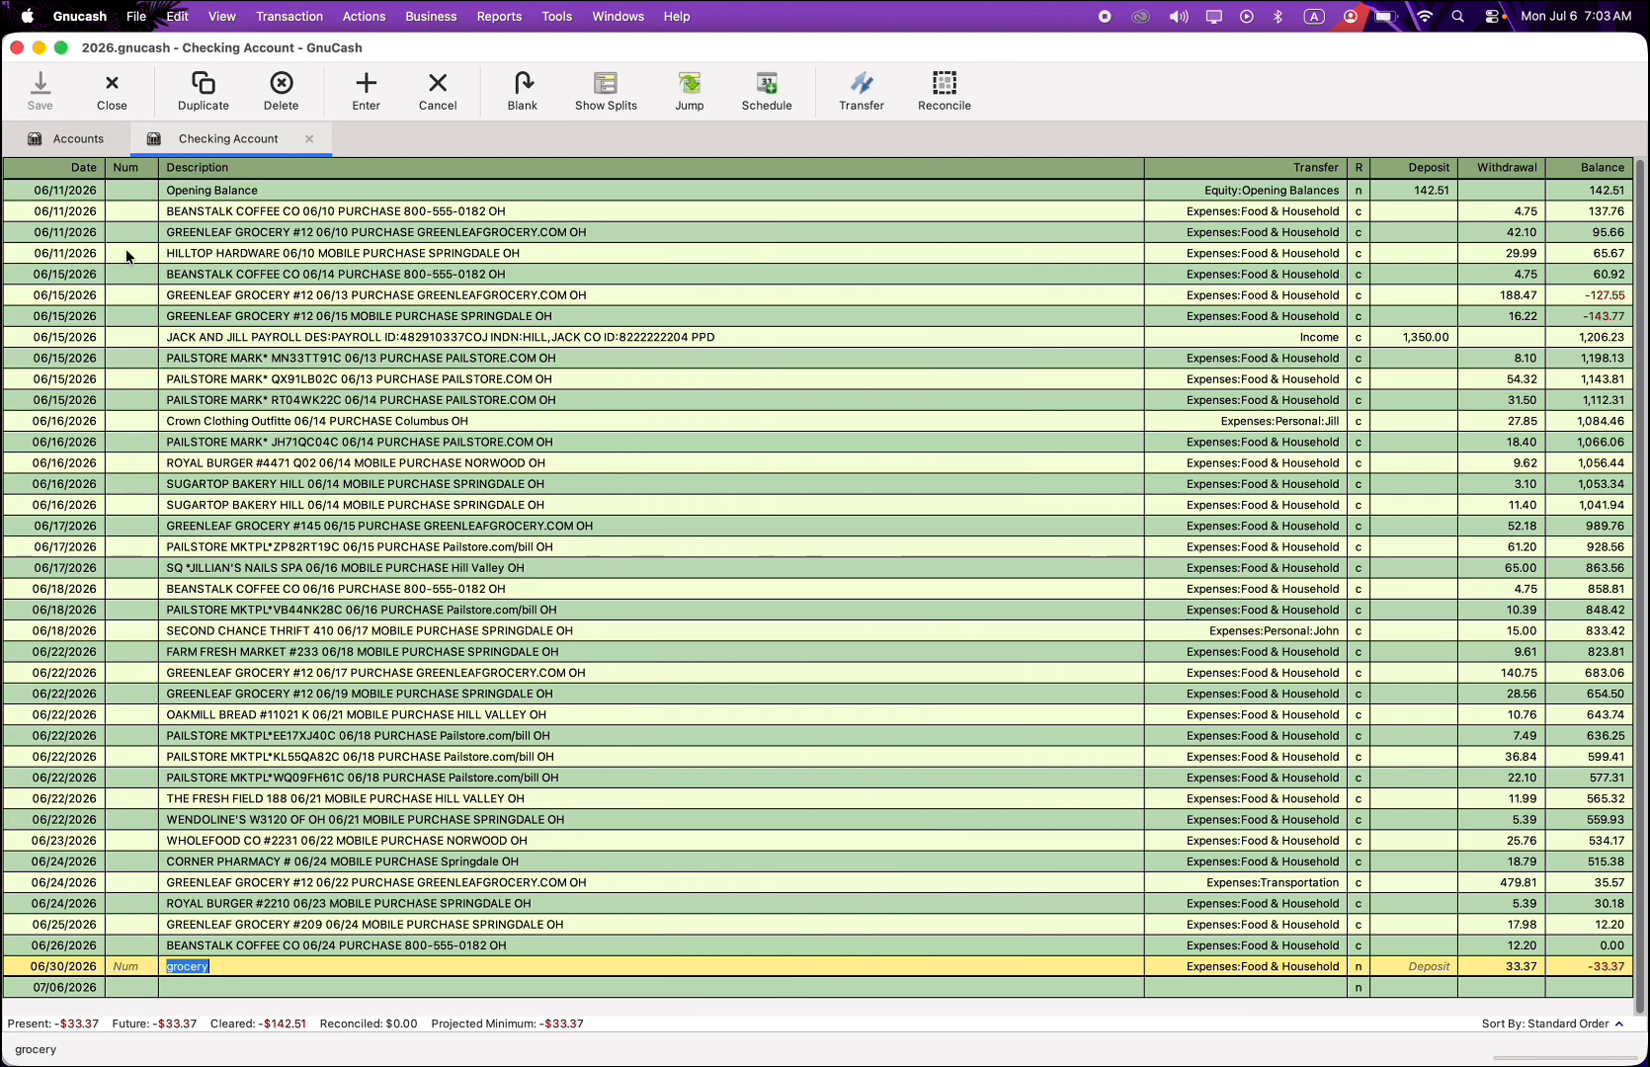
left_click(137, 16)
mouse_move(169, 98)
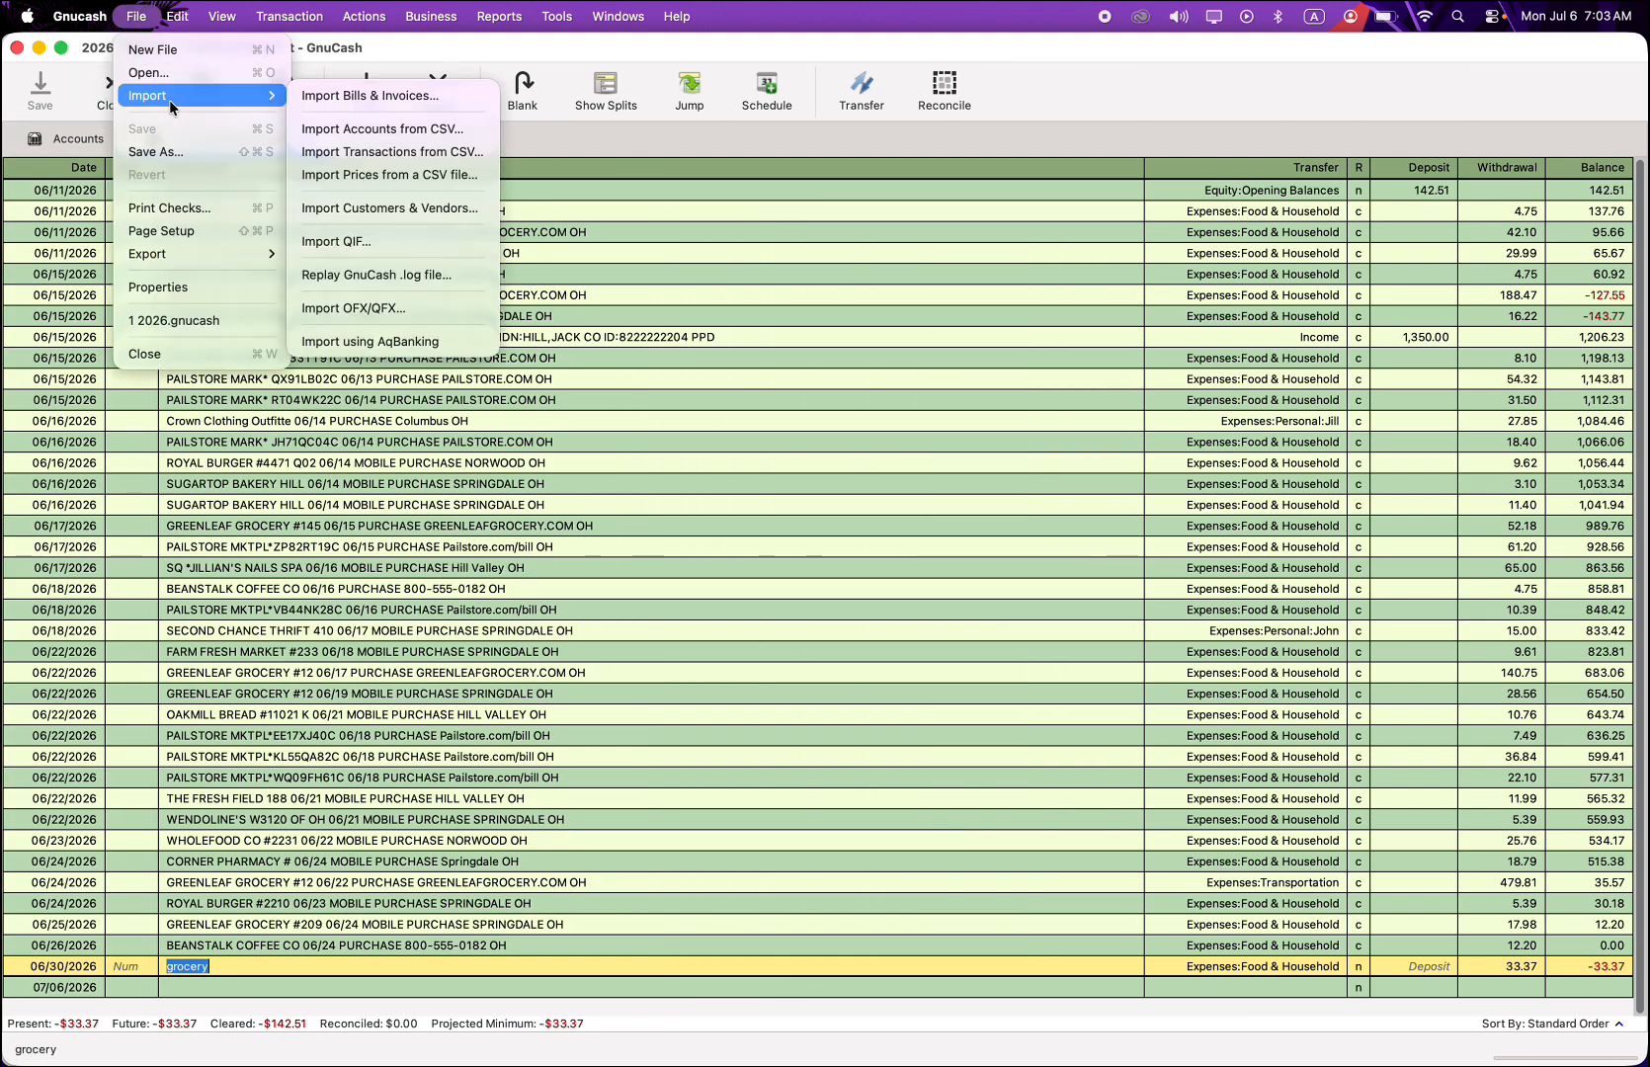
left_click(380, 154)
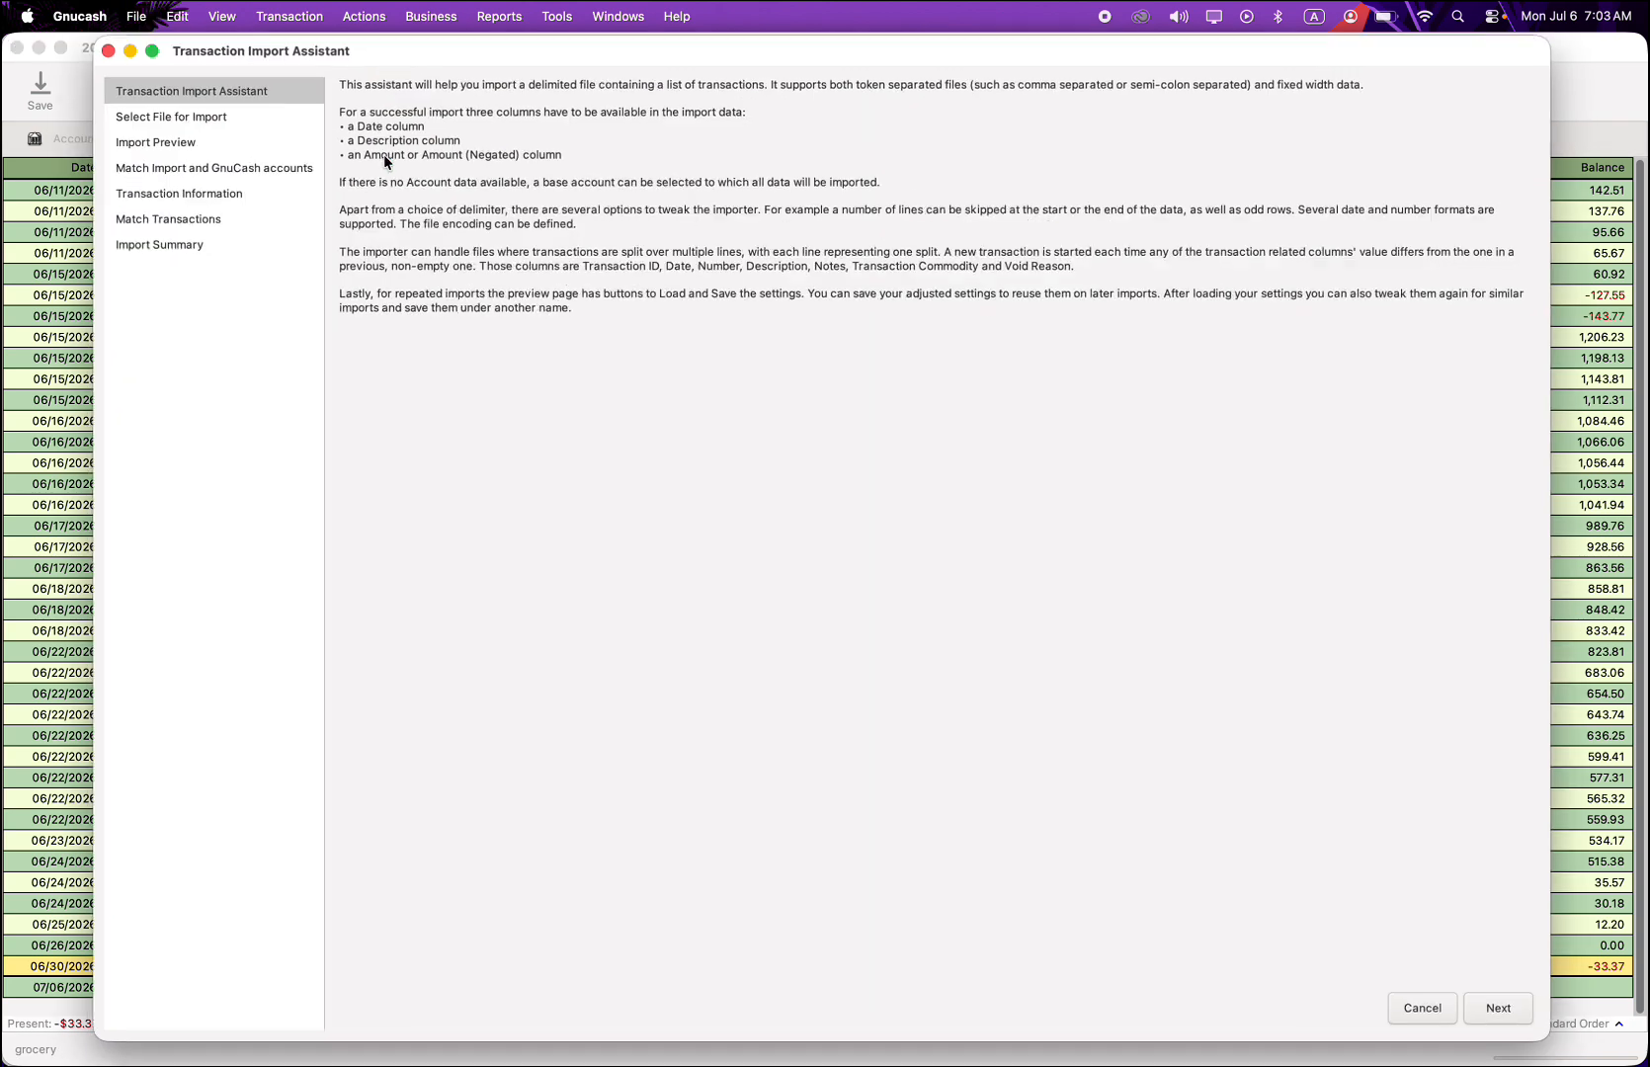
left_click(1497, 1005)
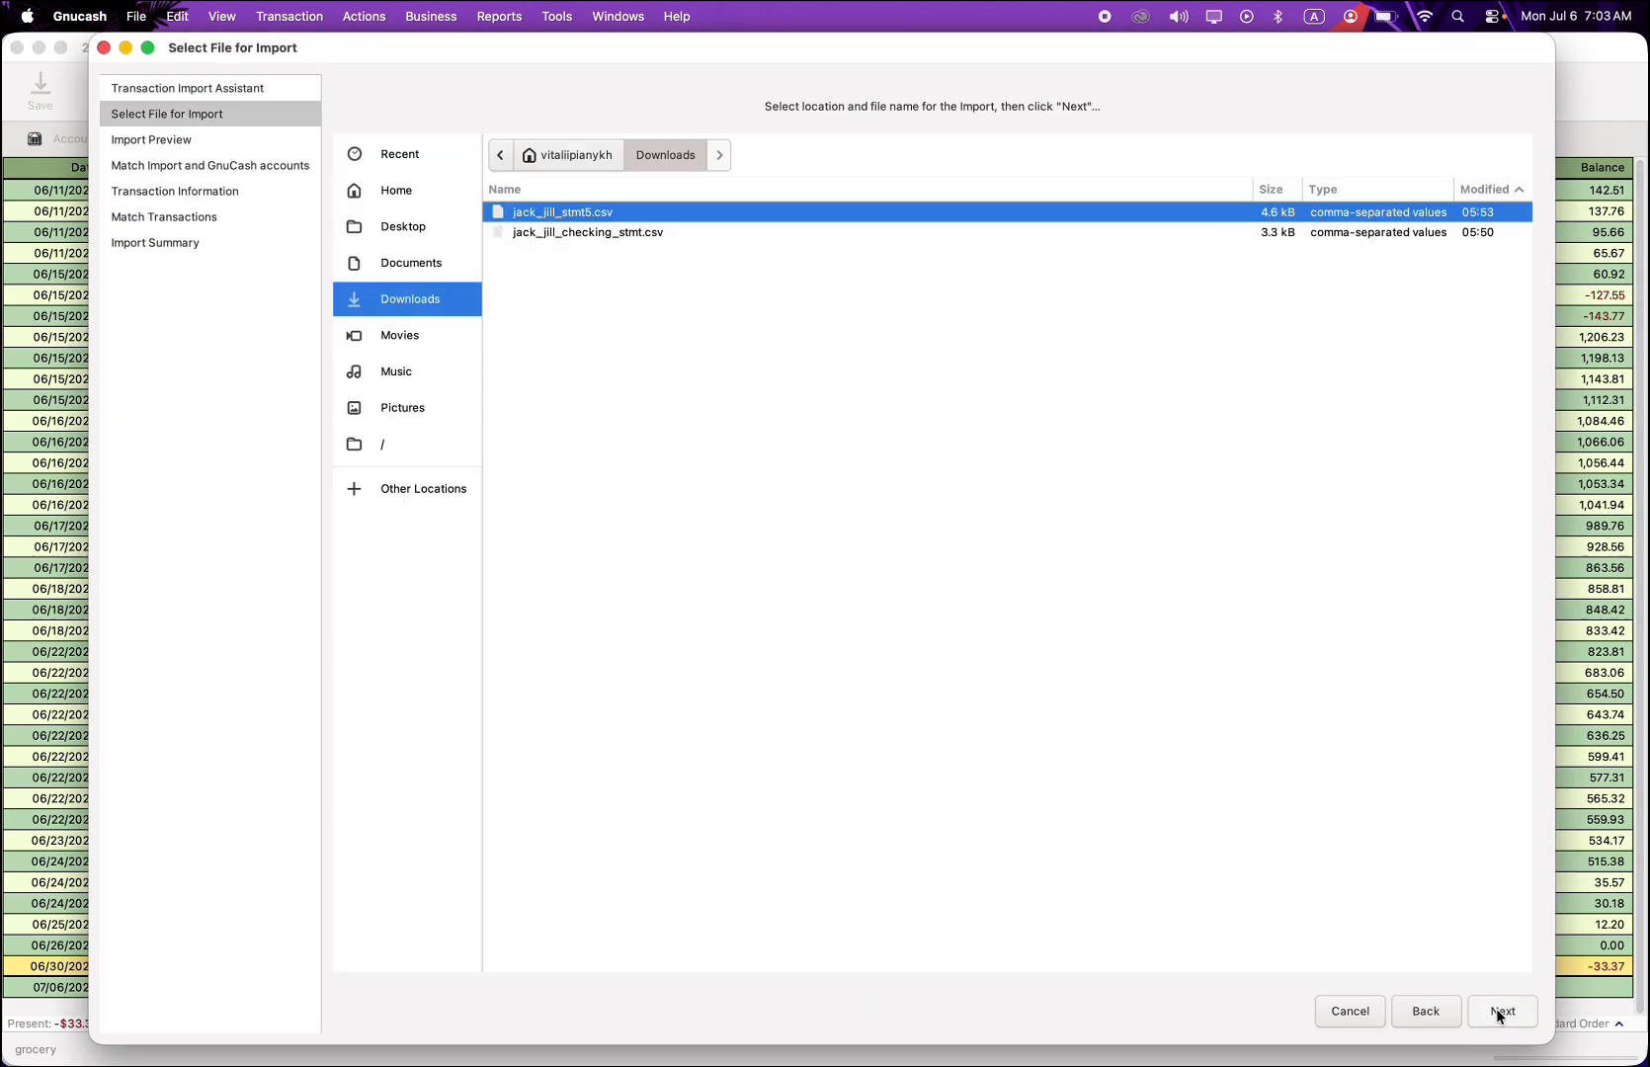
double_click(590, 212)
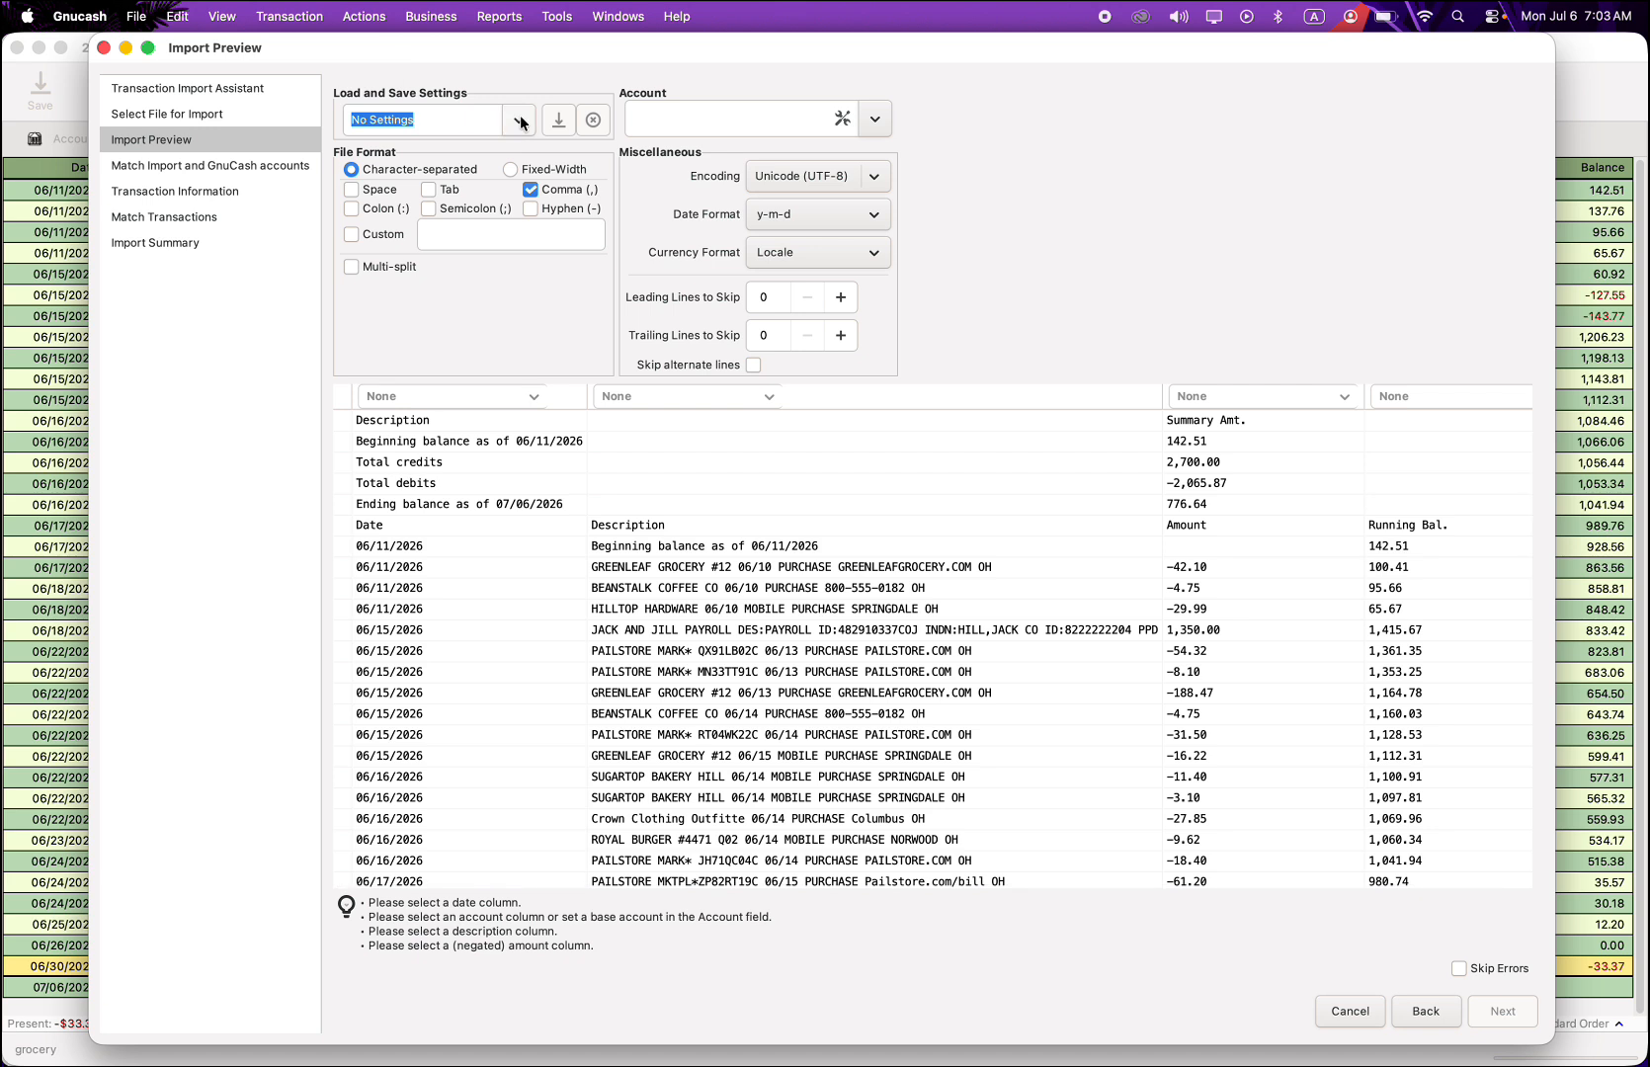
Step: Load the saved BofA import settings and proceed through the assistant to transaction matching
left_click(519, 120)
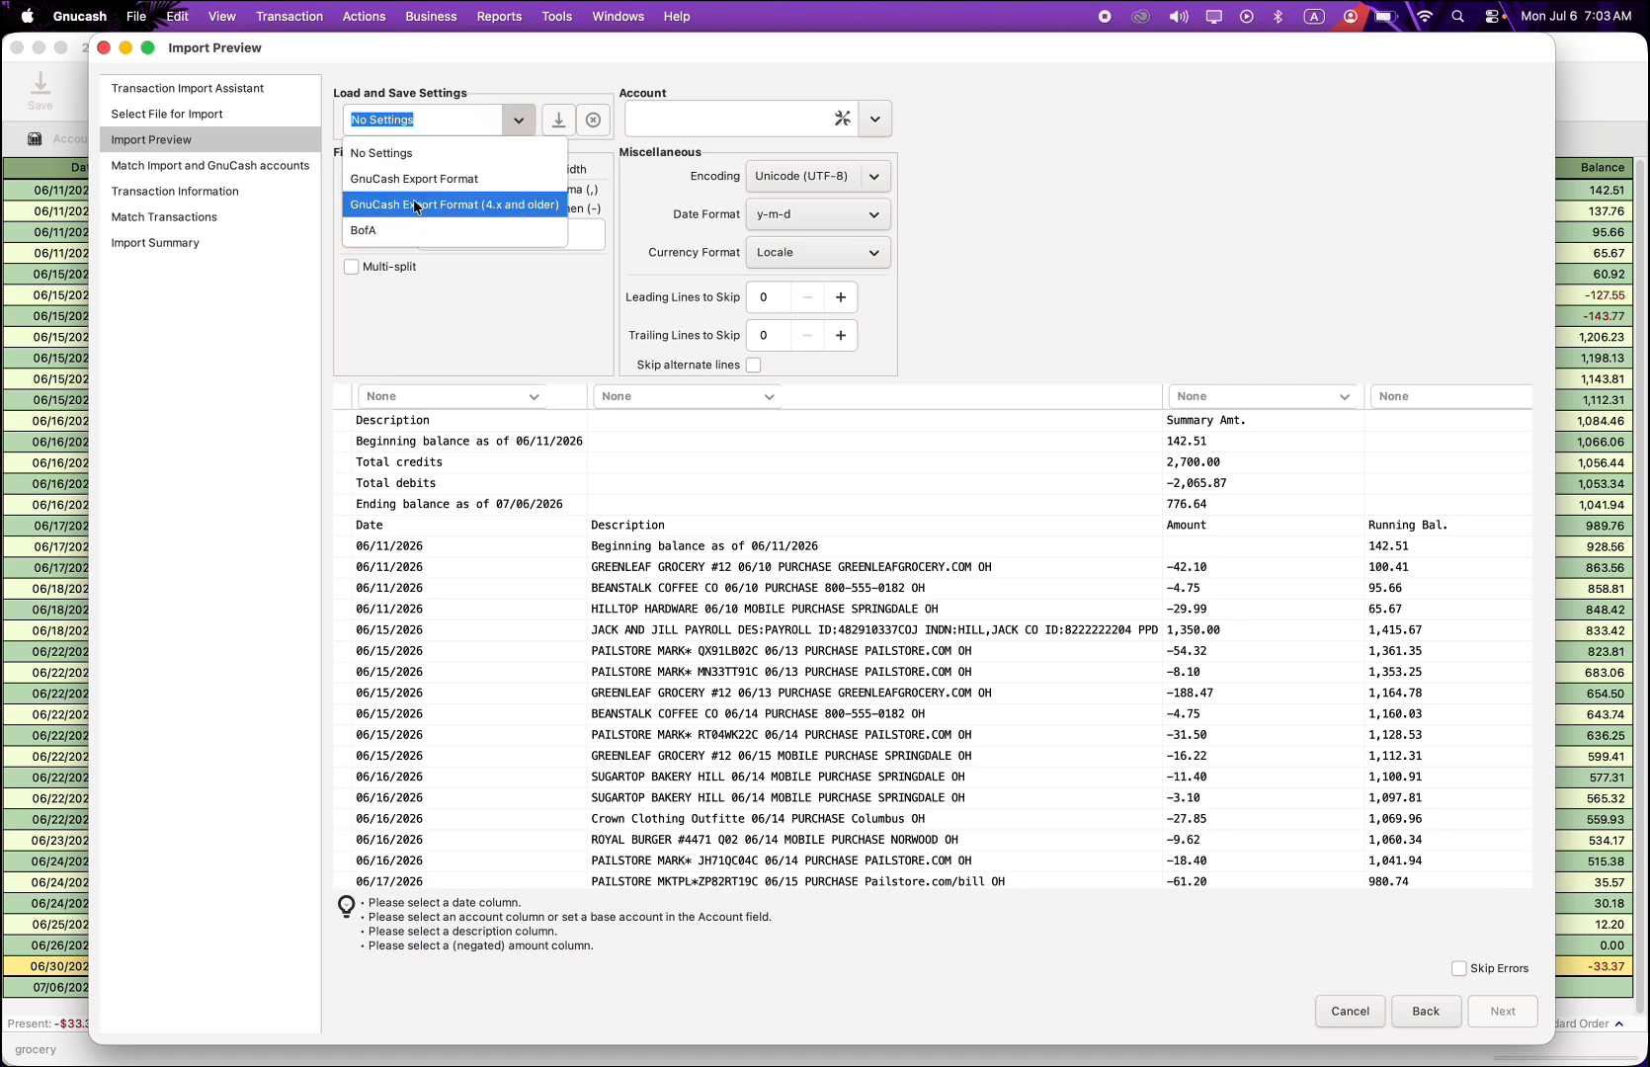
left_click(397, 231)
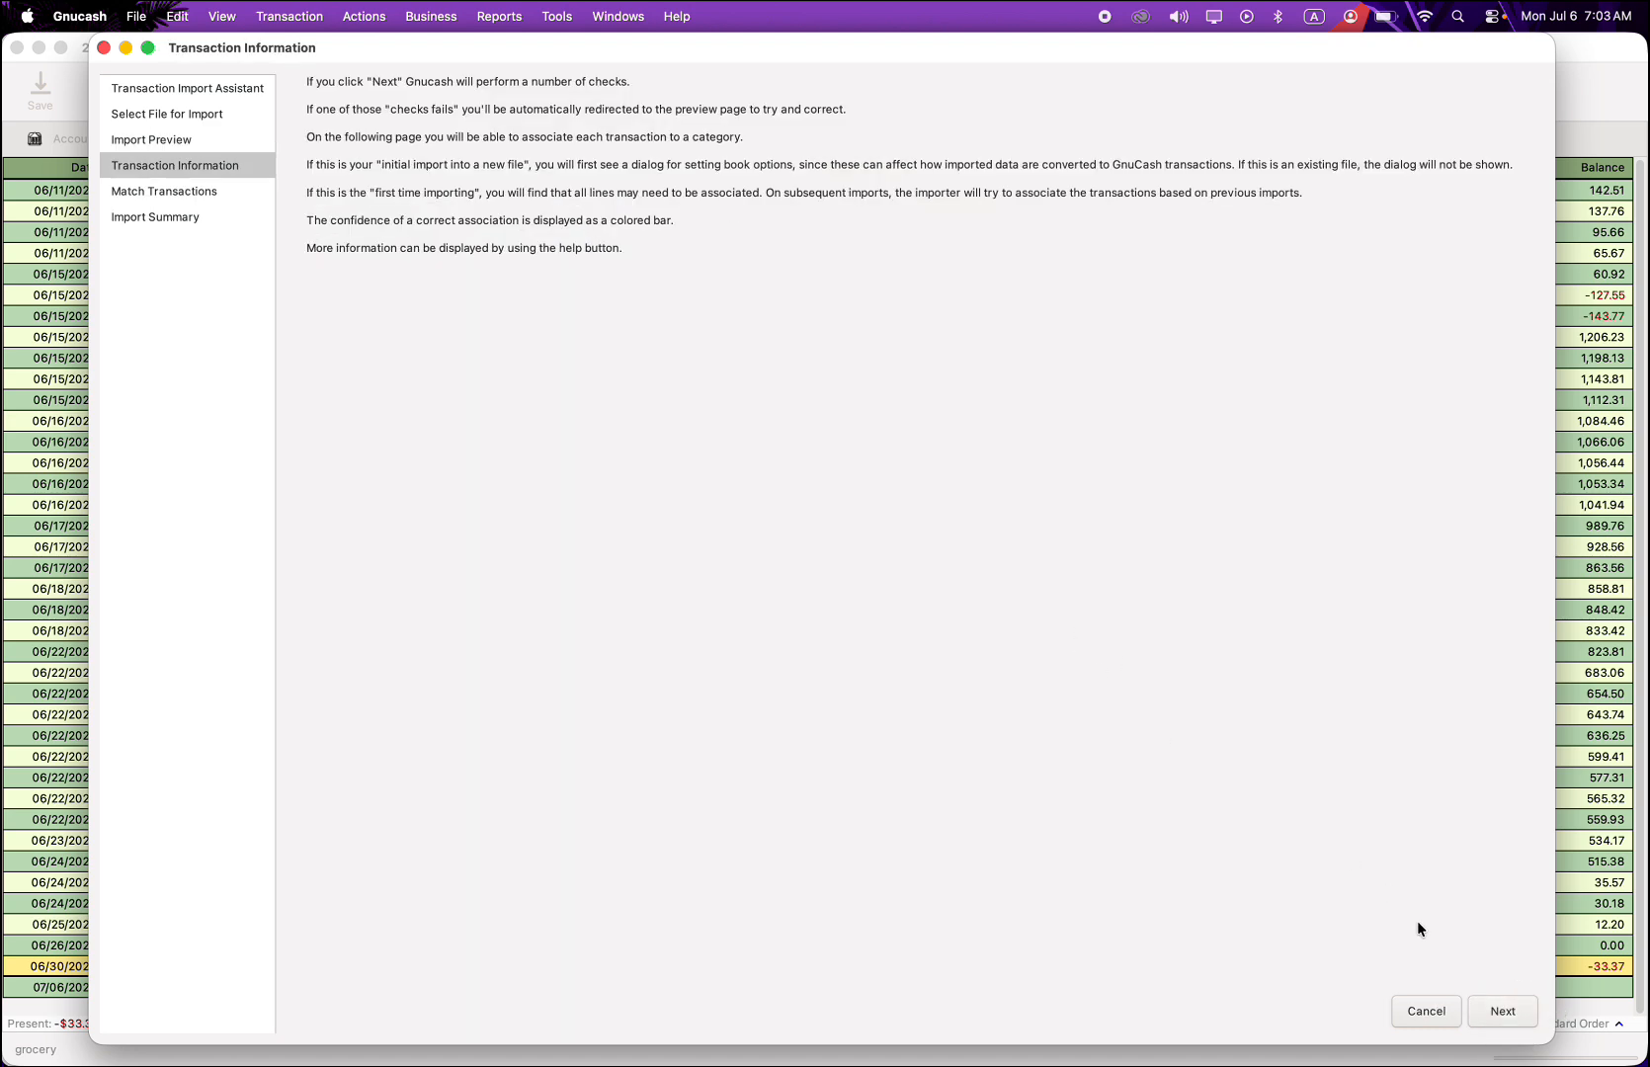
left_click(1500, 1009)
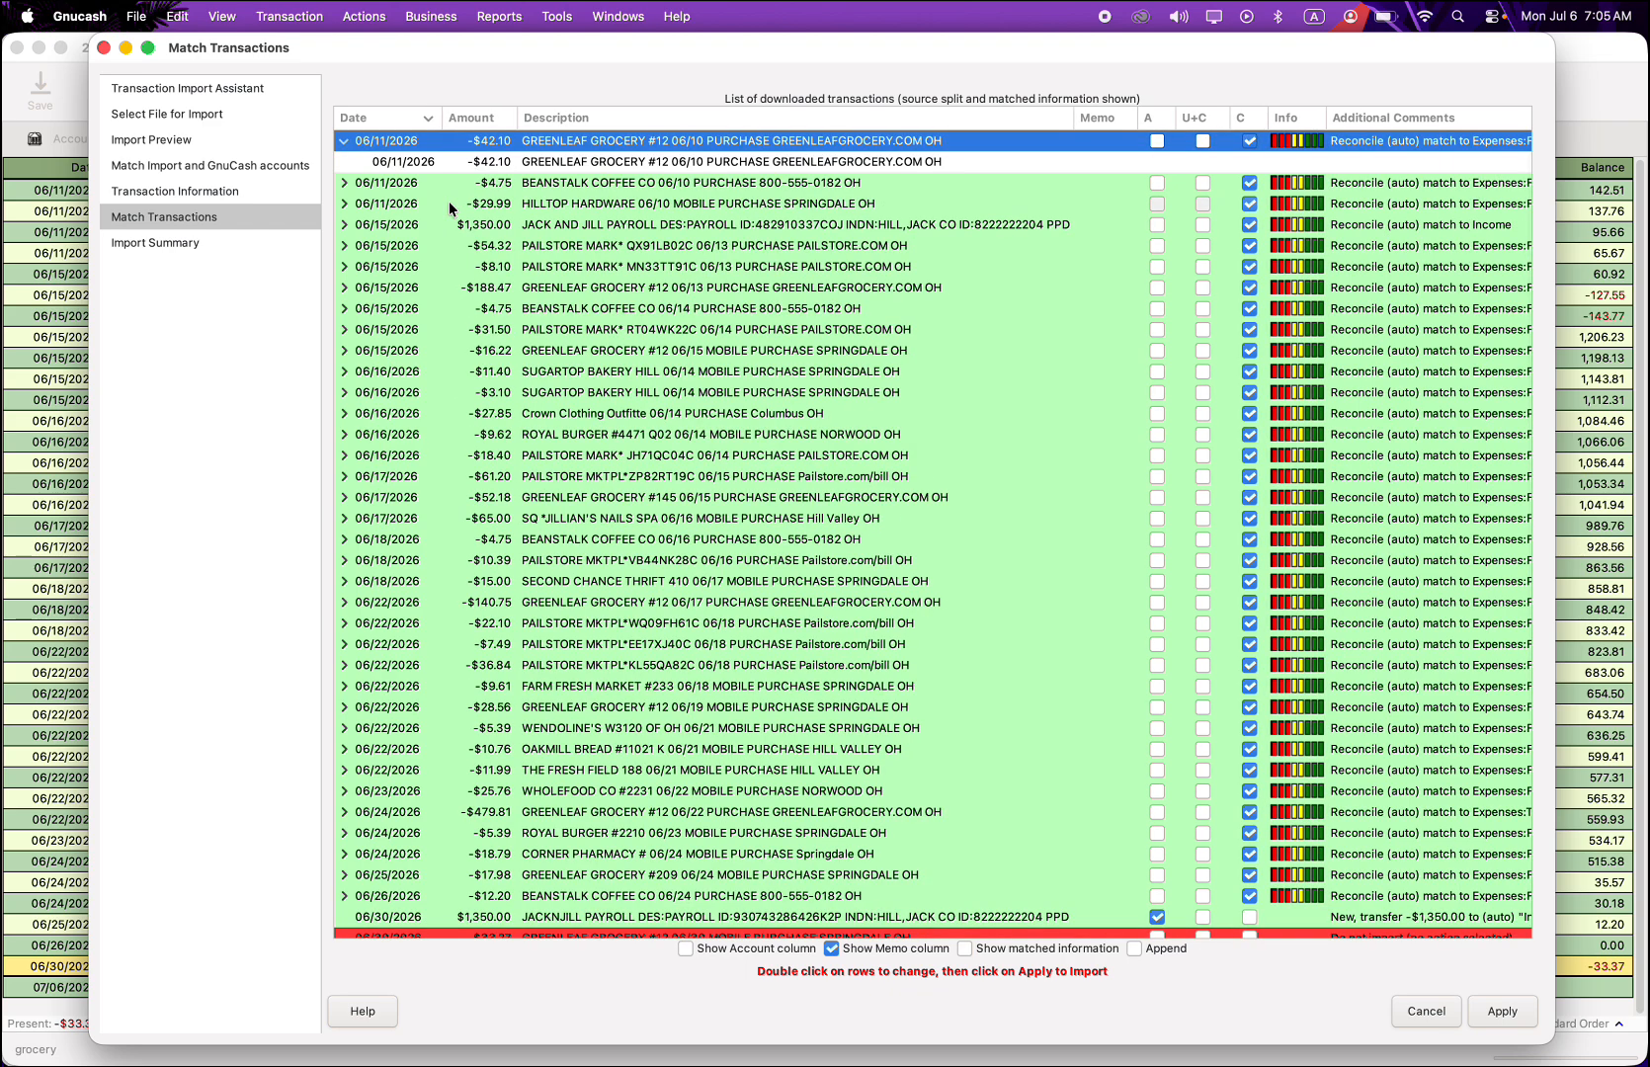
Step: Review the list of imported transactions and their matches, inspecting the 06/11/2026 Beanstalk Coffee match and collapsing the expanded rows
scroll(449, 202, "down", 5)
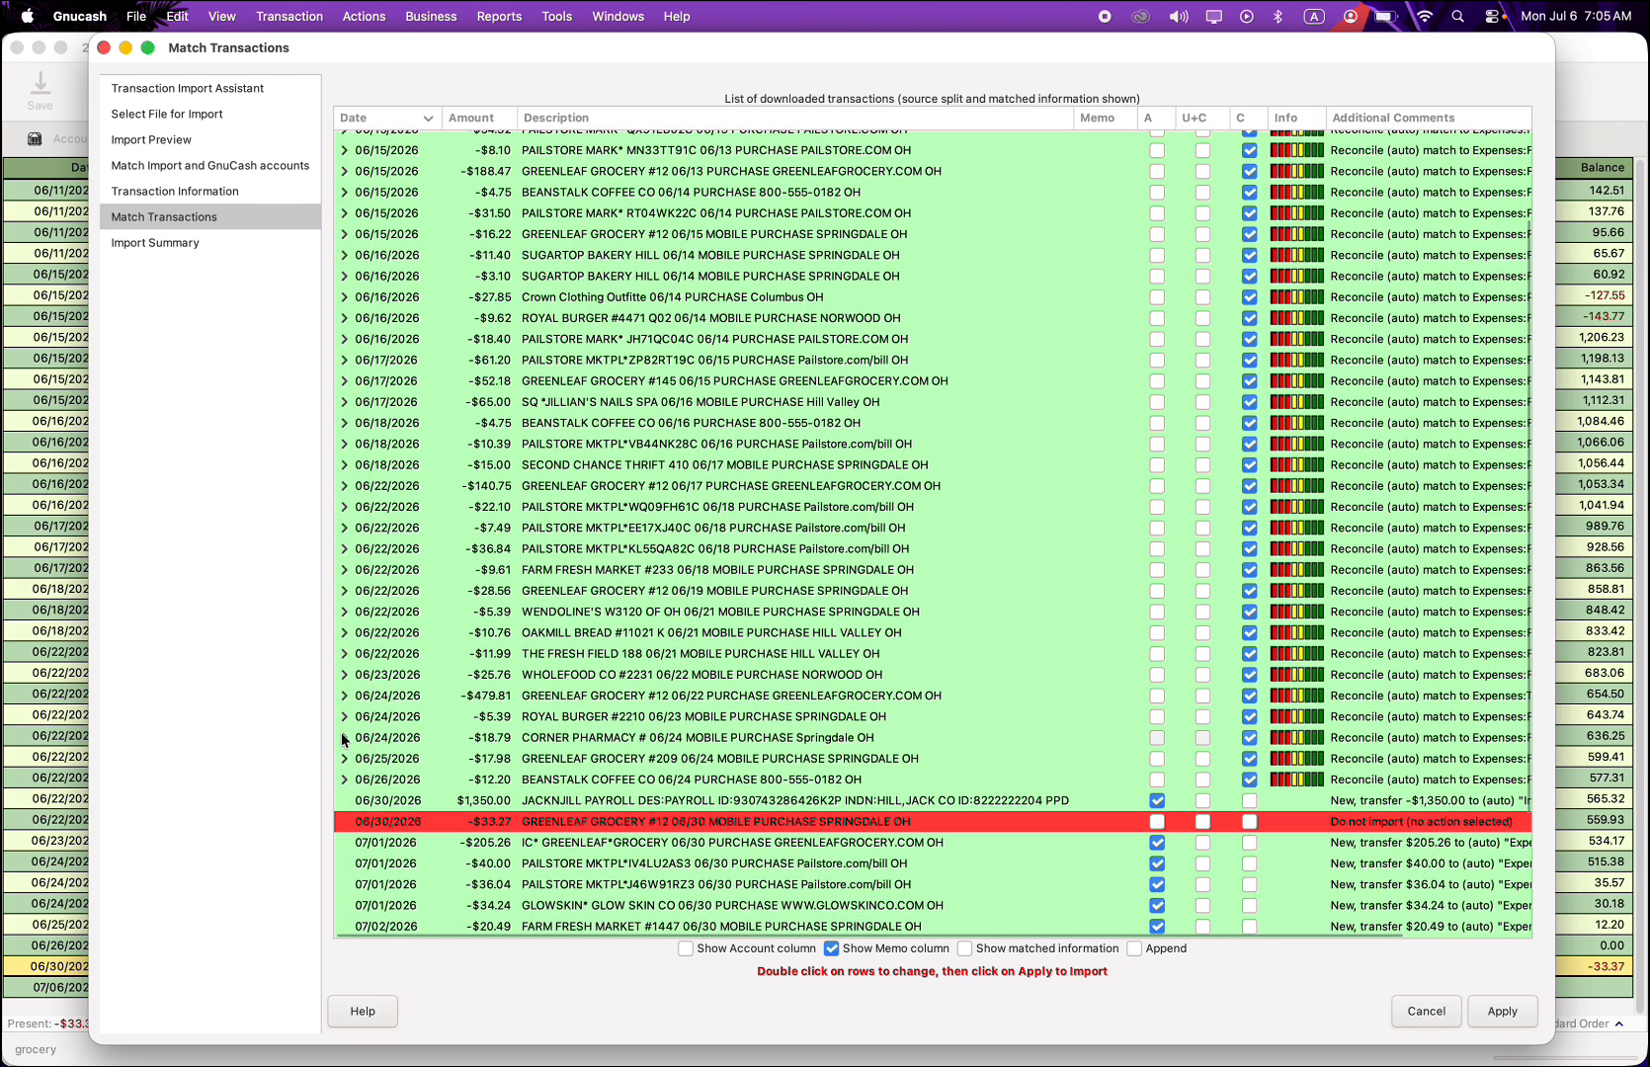
scroll(383, 306, "up", 5)
scroll(383, 306, "right", 1)
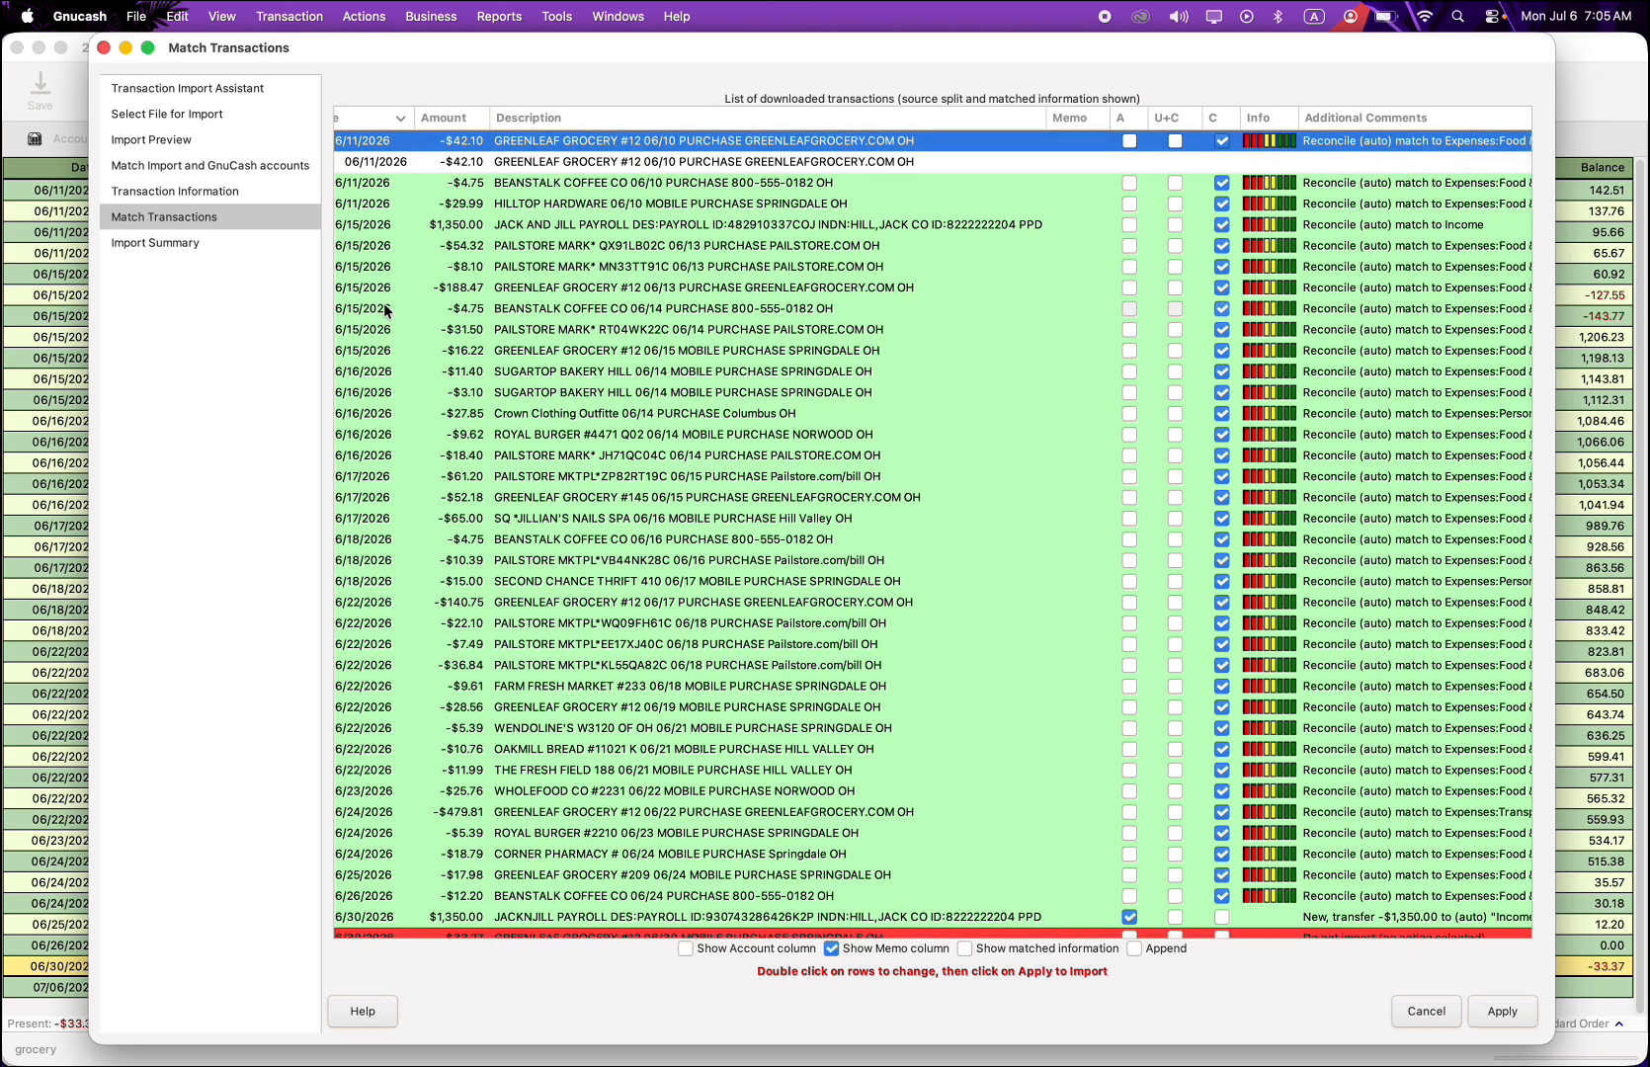
scroll(386, 310, "left", 1)
left_click(344, 182)
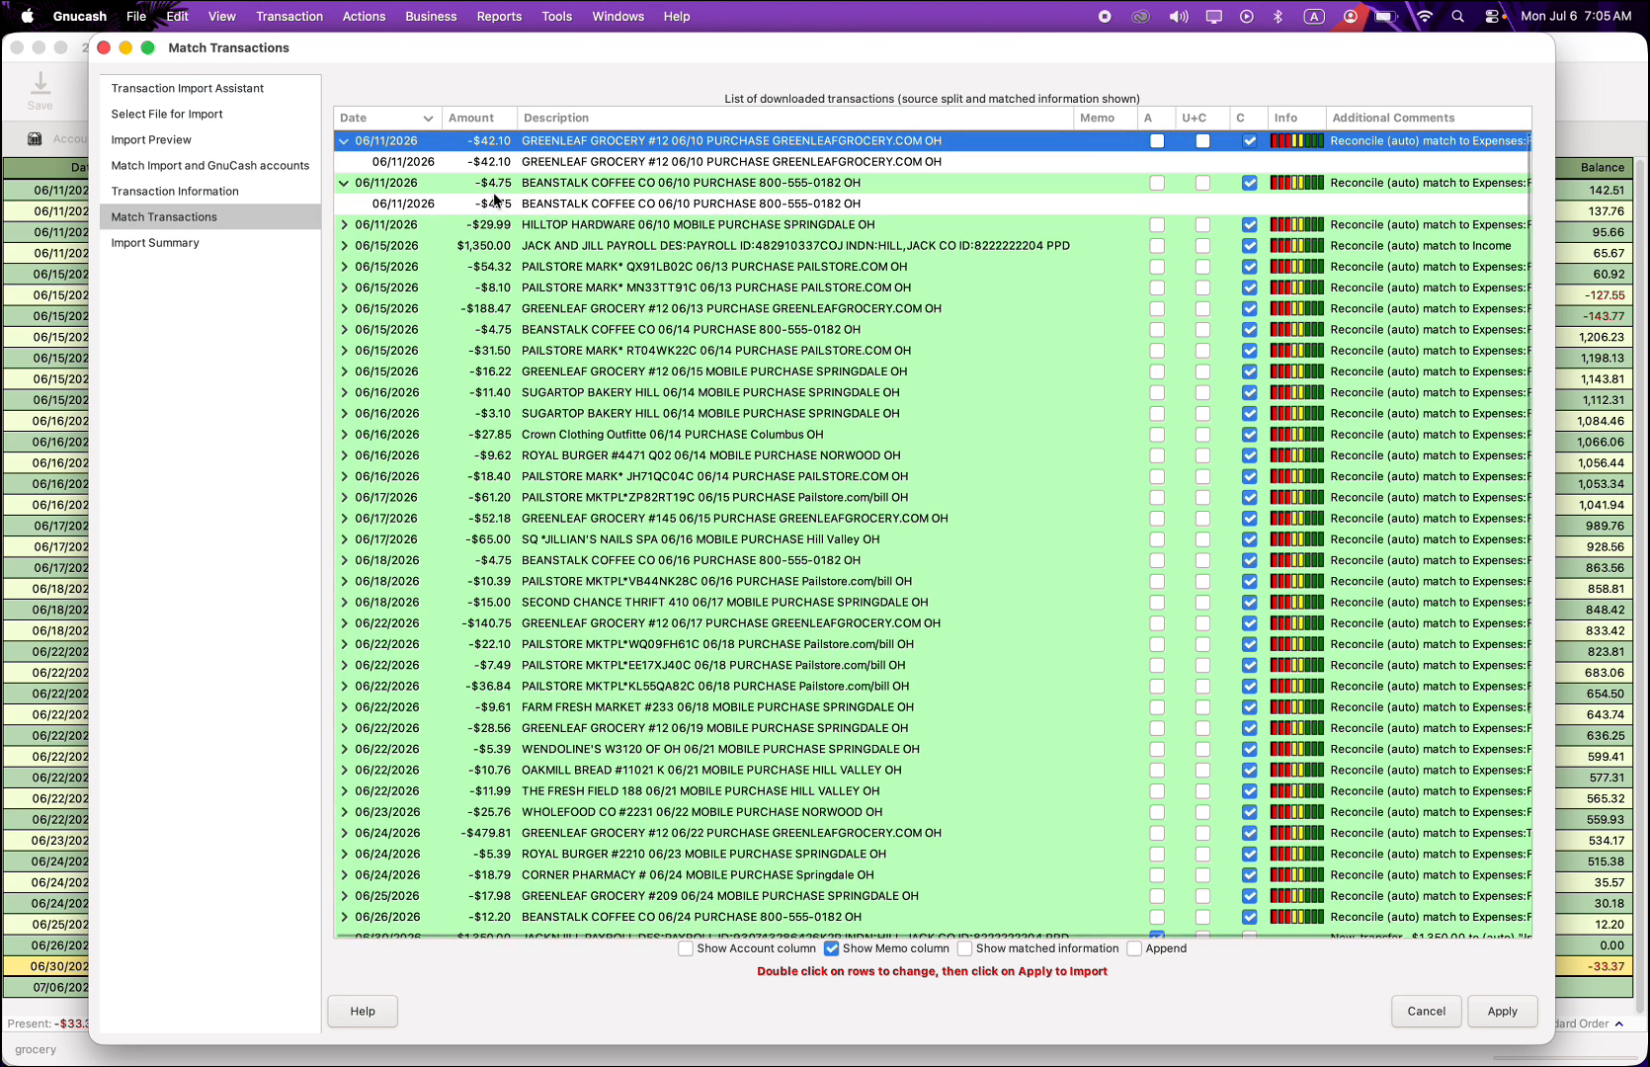
left_click(344, 185)
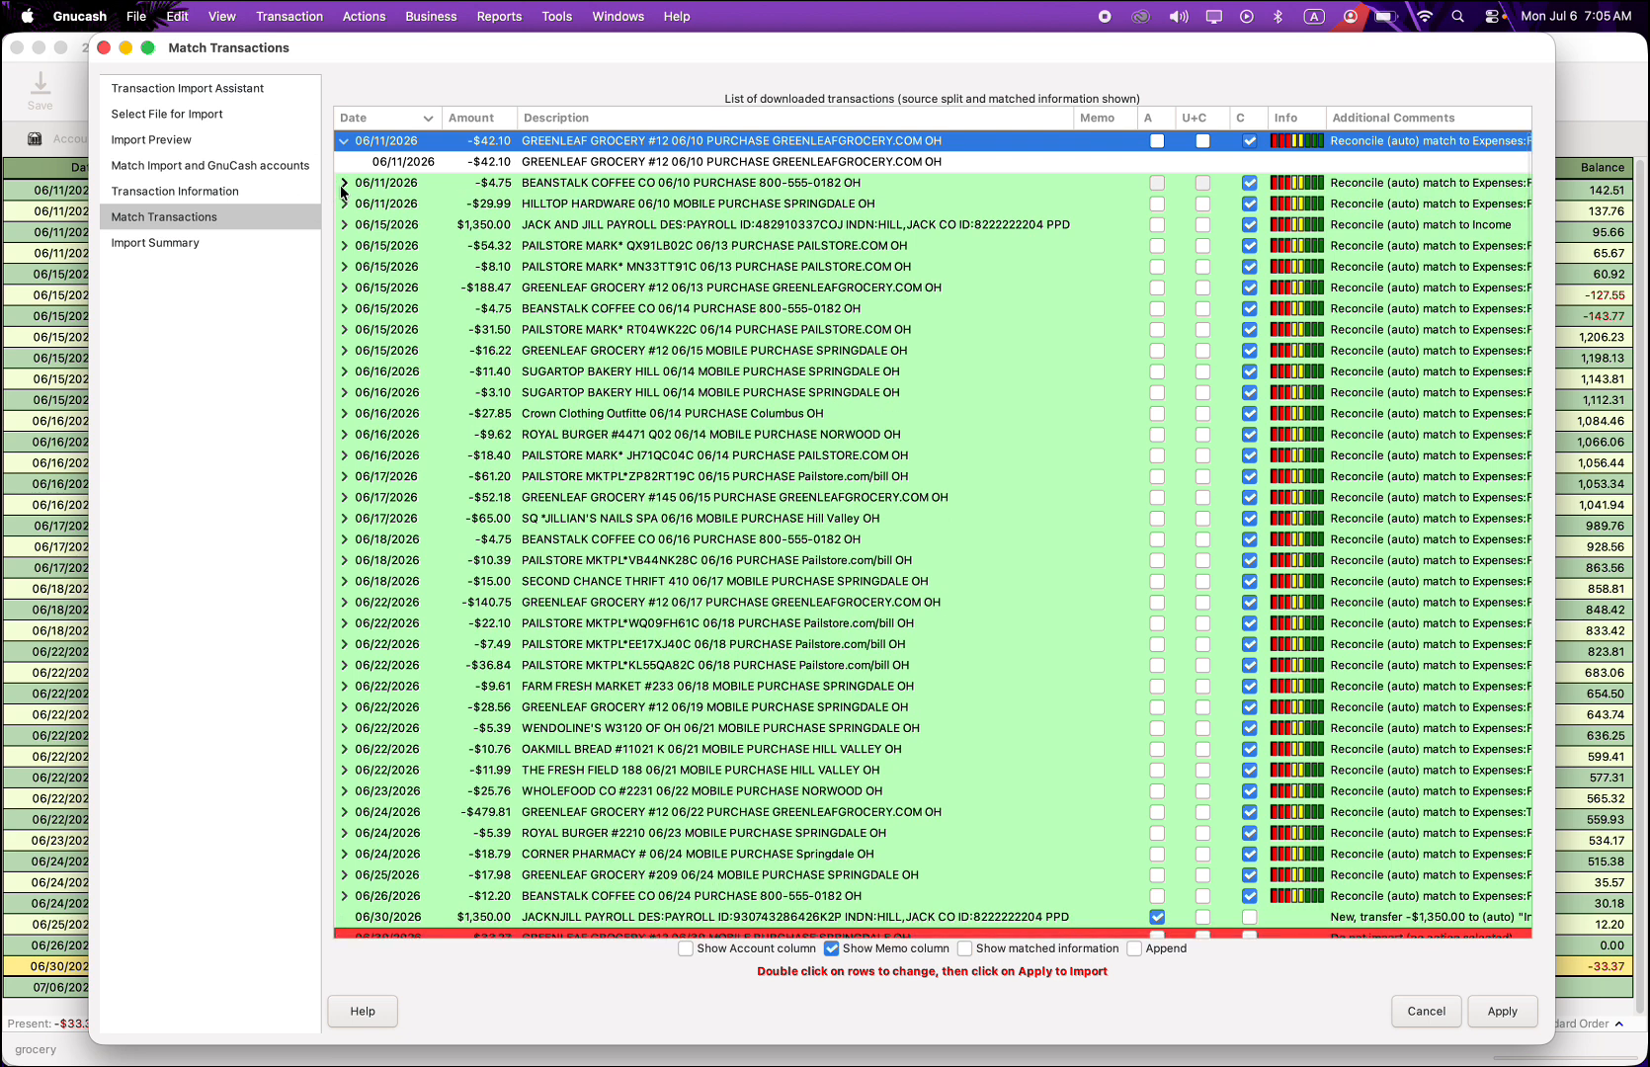
left_click(343, 142)
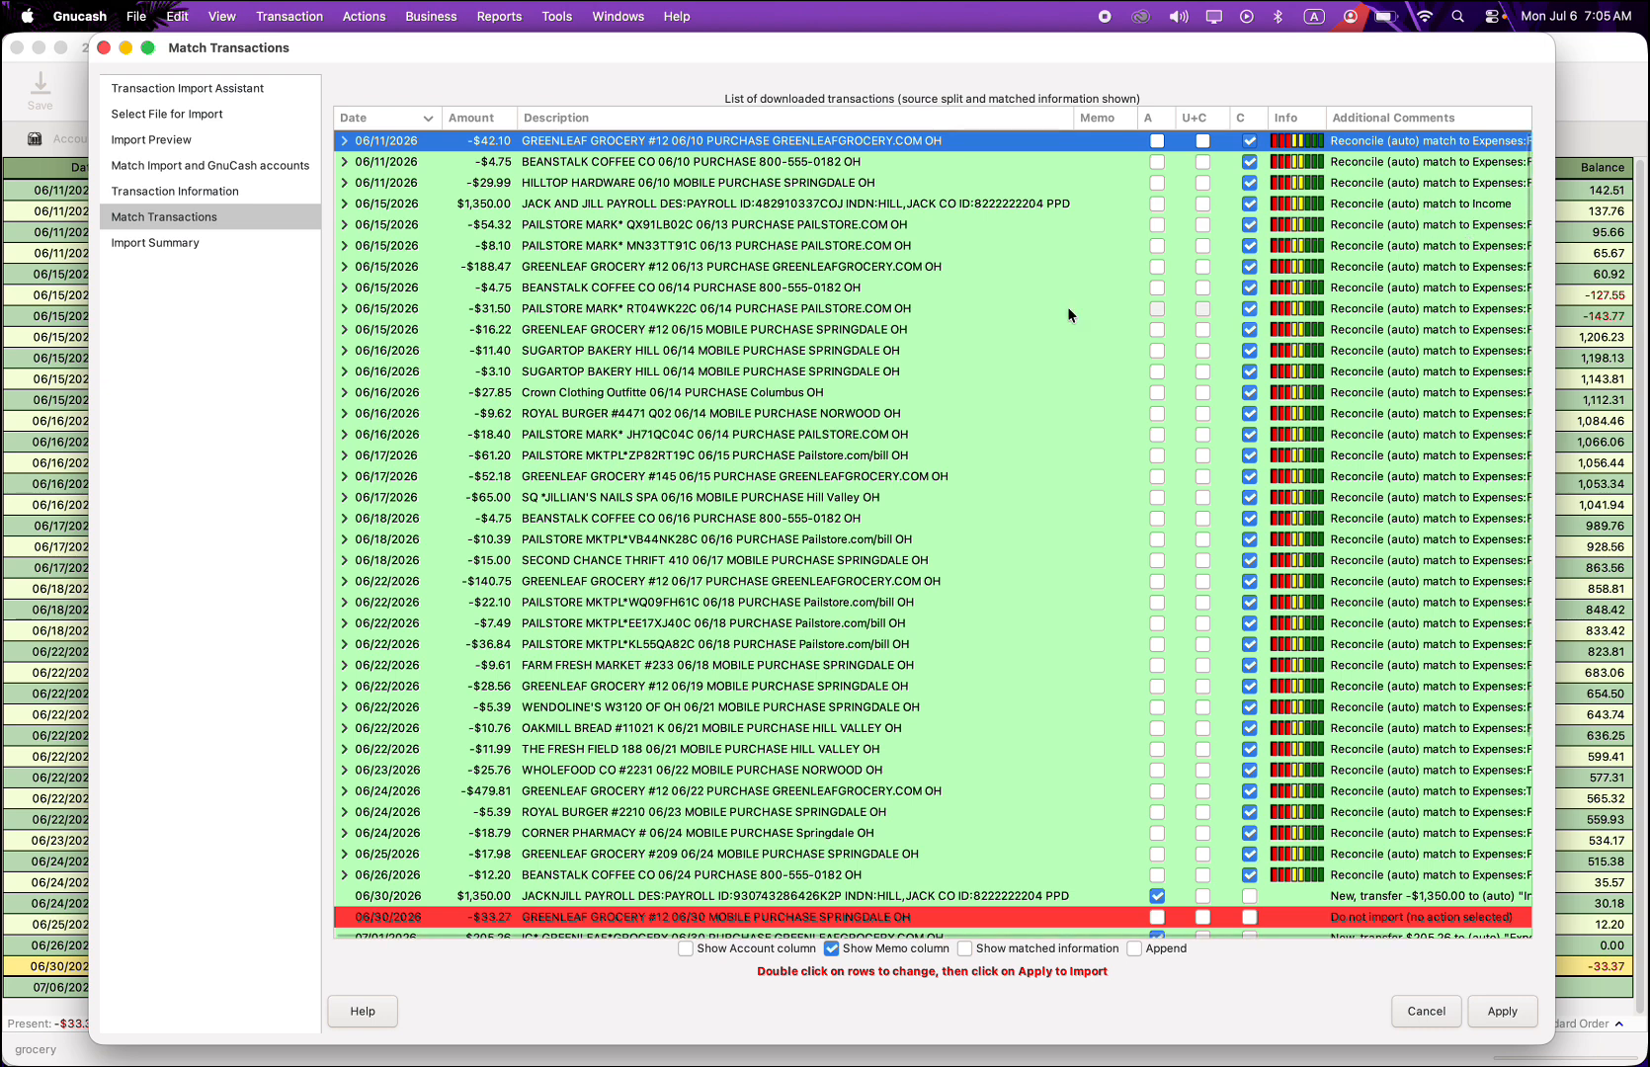
Step: Inspect the potential existing matches for the 06/16/2026 Crown Clothing purchase, leaving the selection dialog without changes
scroll(730, 320, "down", 3)
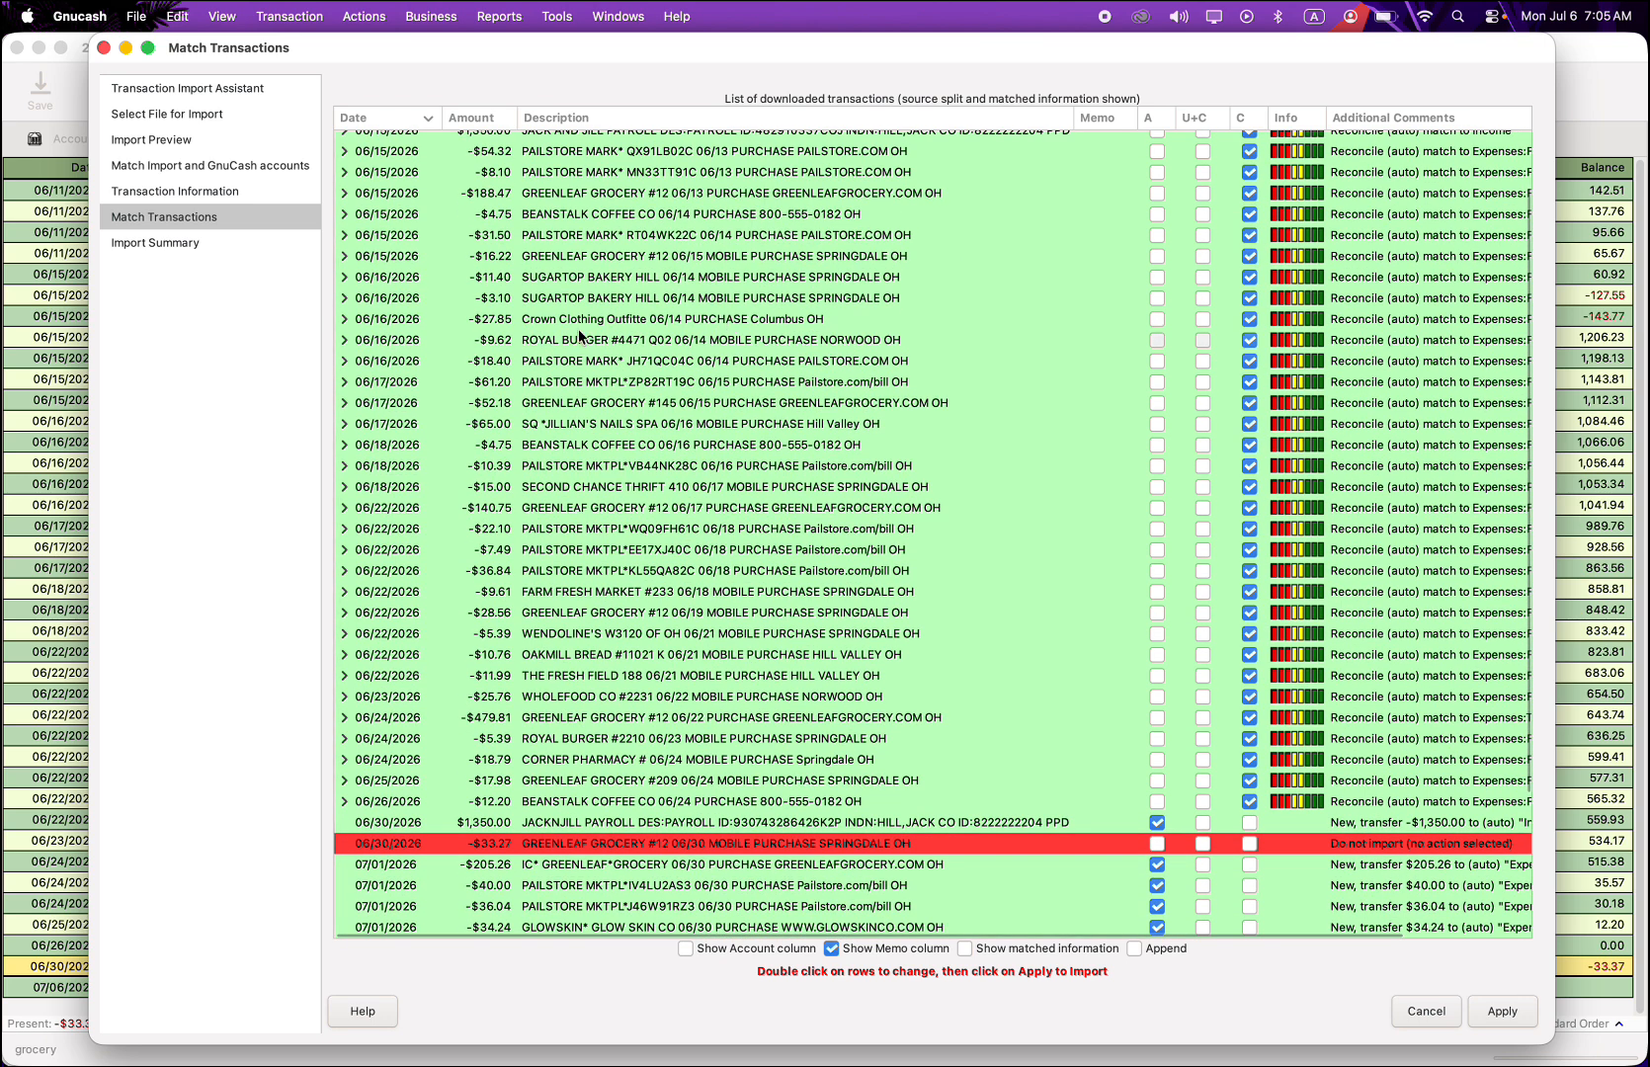
double_click(577, 326)
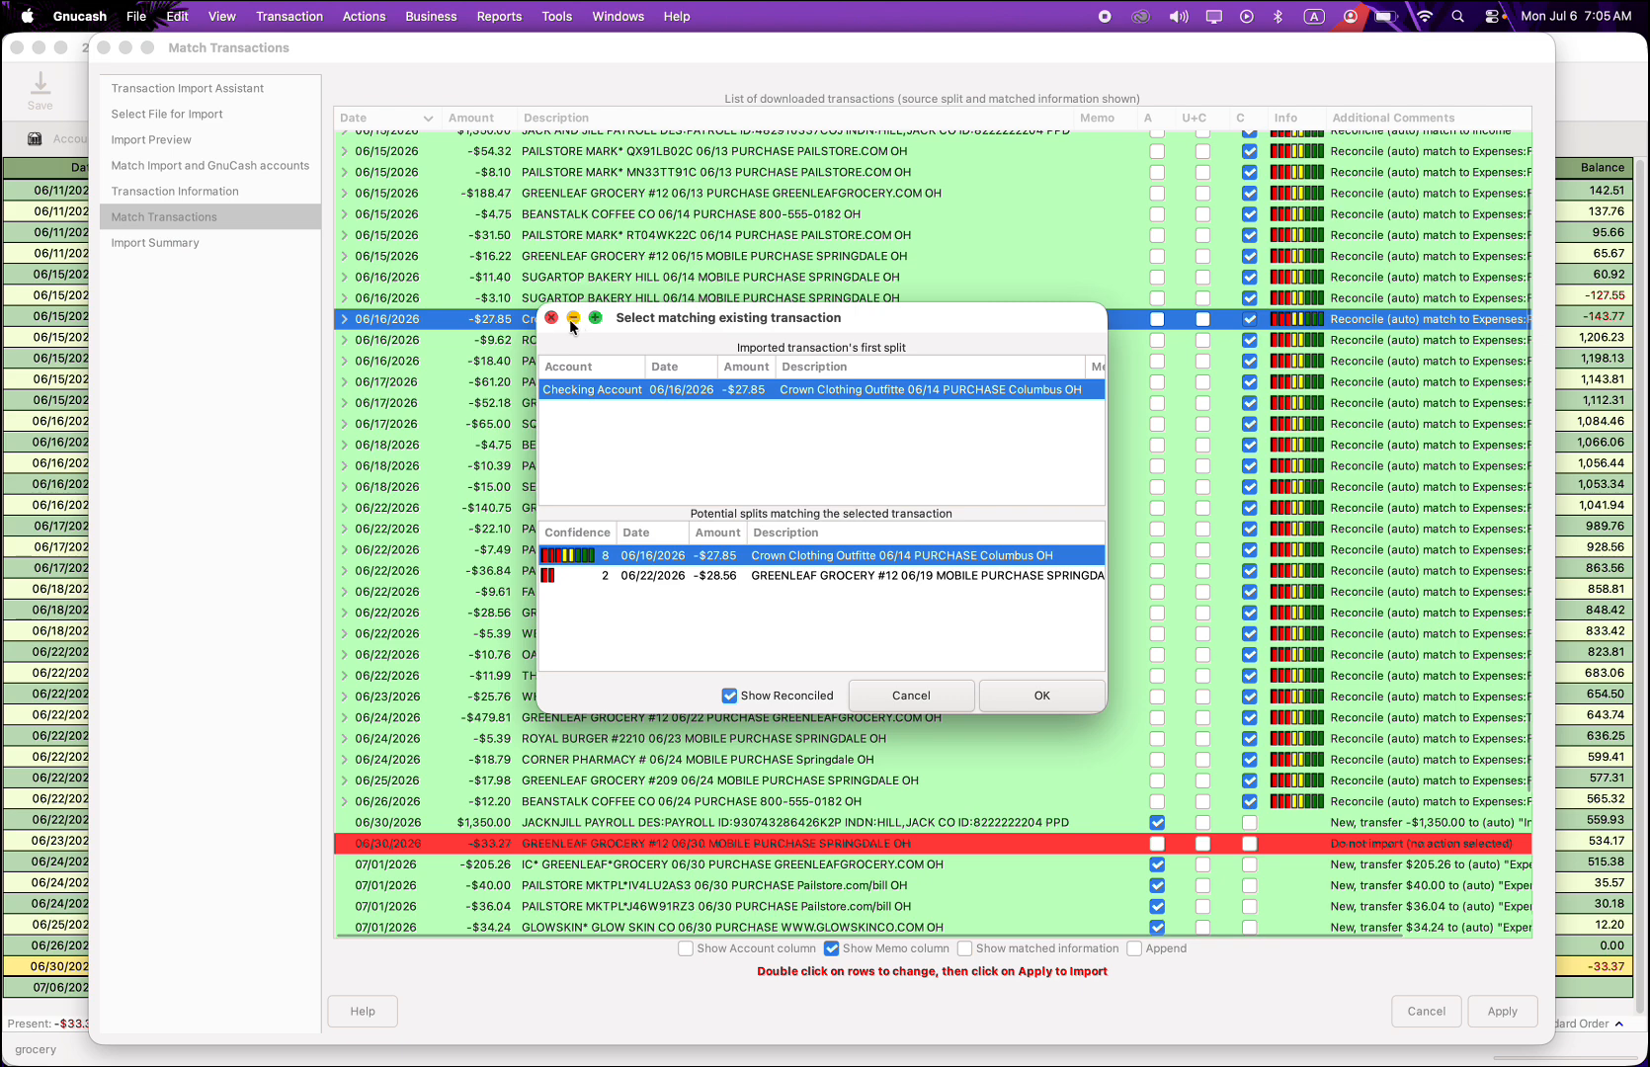
left_click(551, 318)
Step: Examine the 06/30/2026 payroll deposit and the transfer accounts given in the Additional Comments for new transactions
scroll(552, 322, "down", 5)
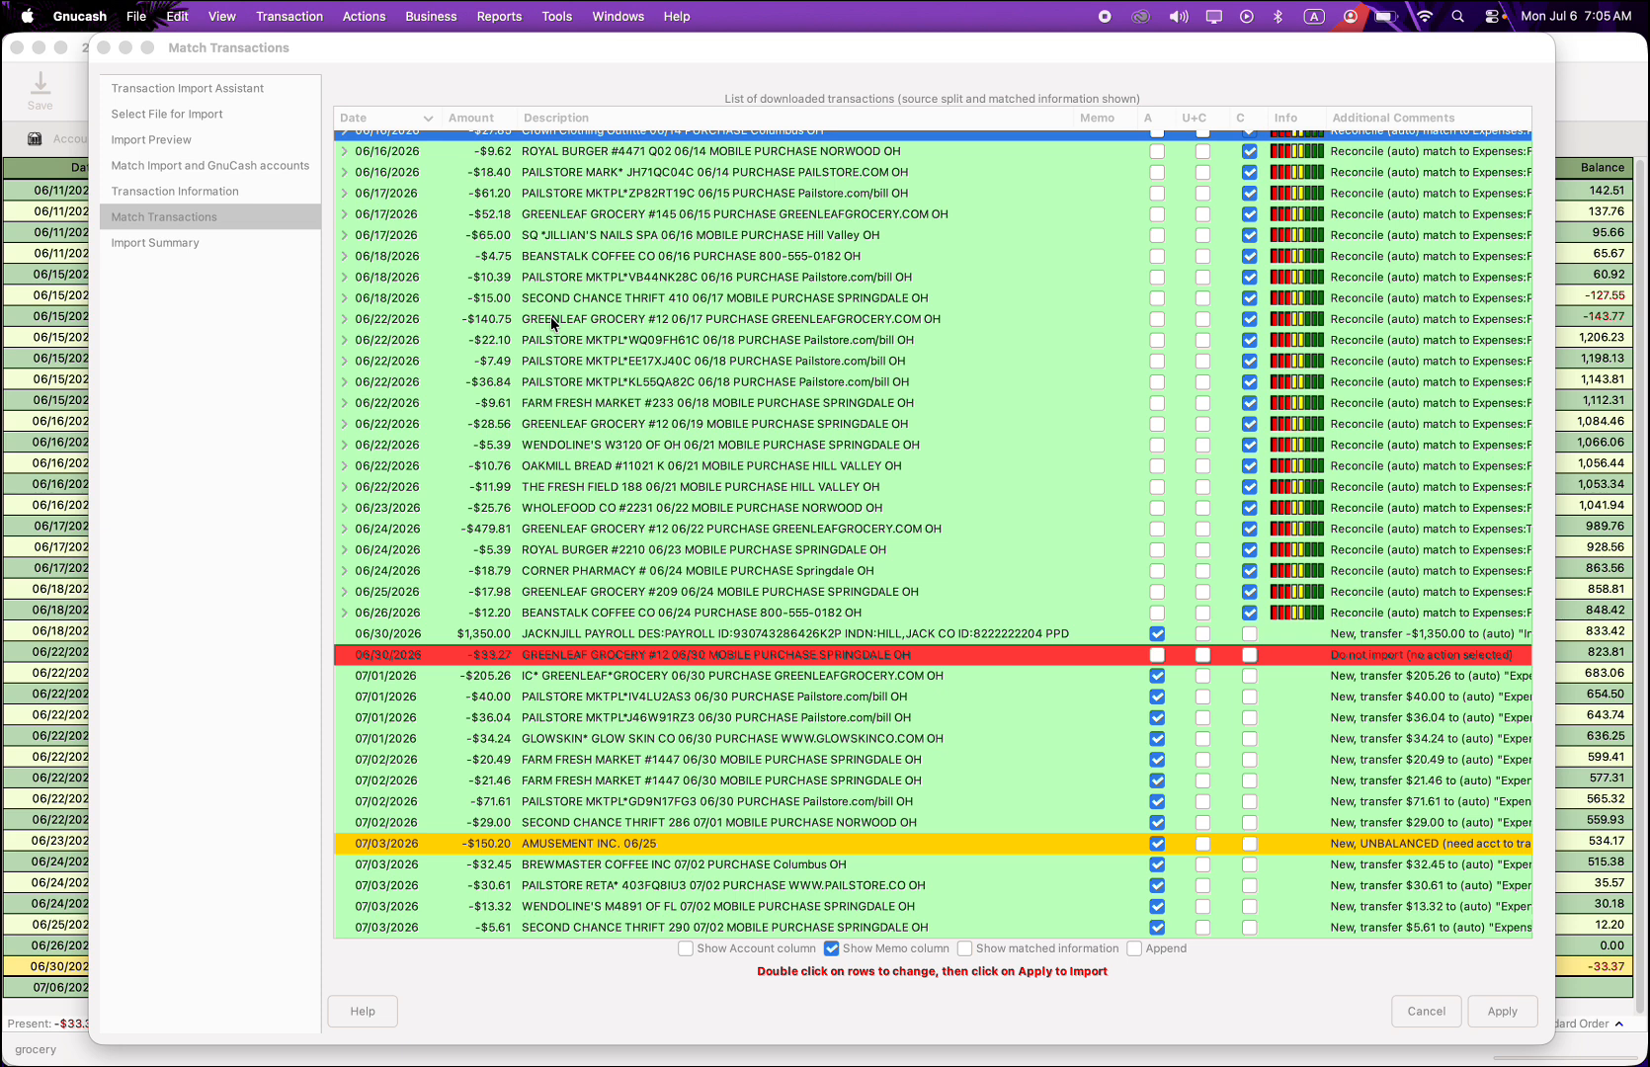
left_click(563, 636)
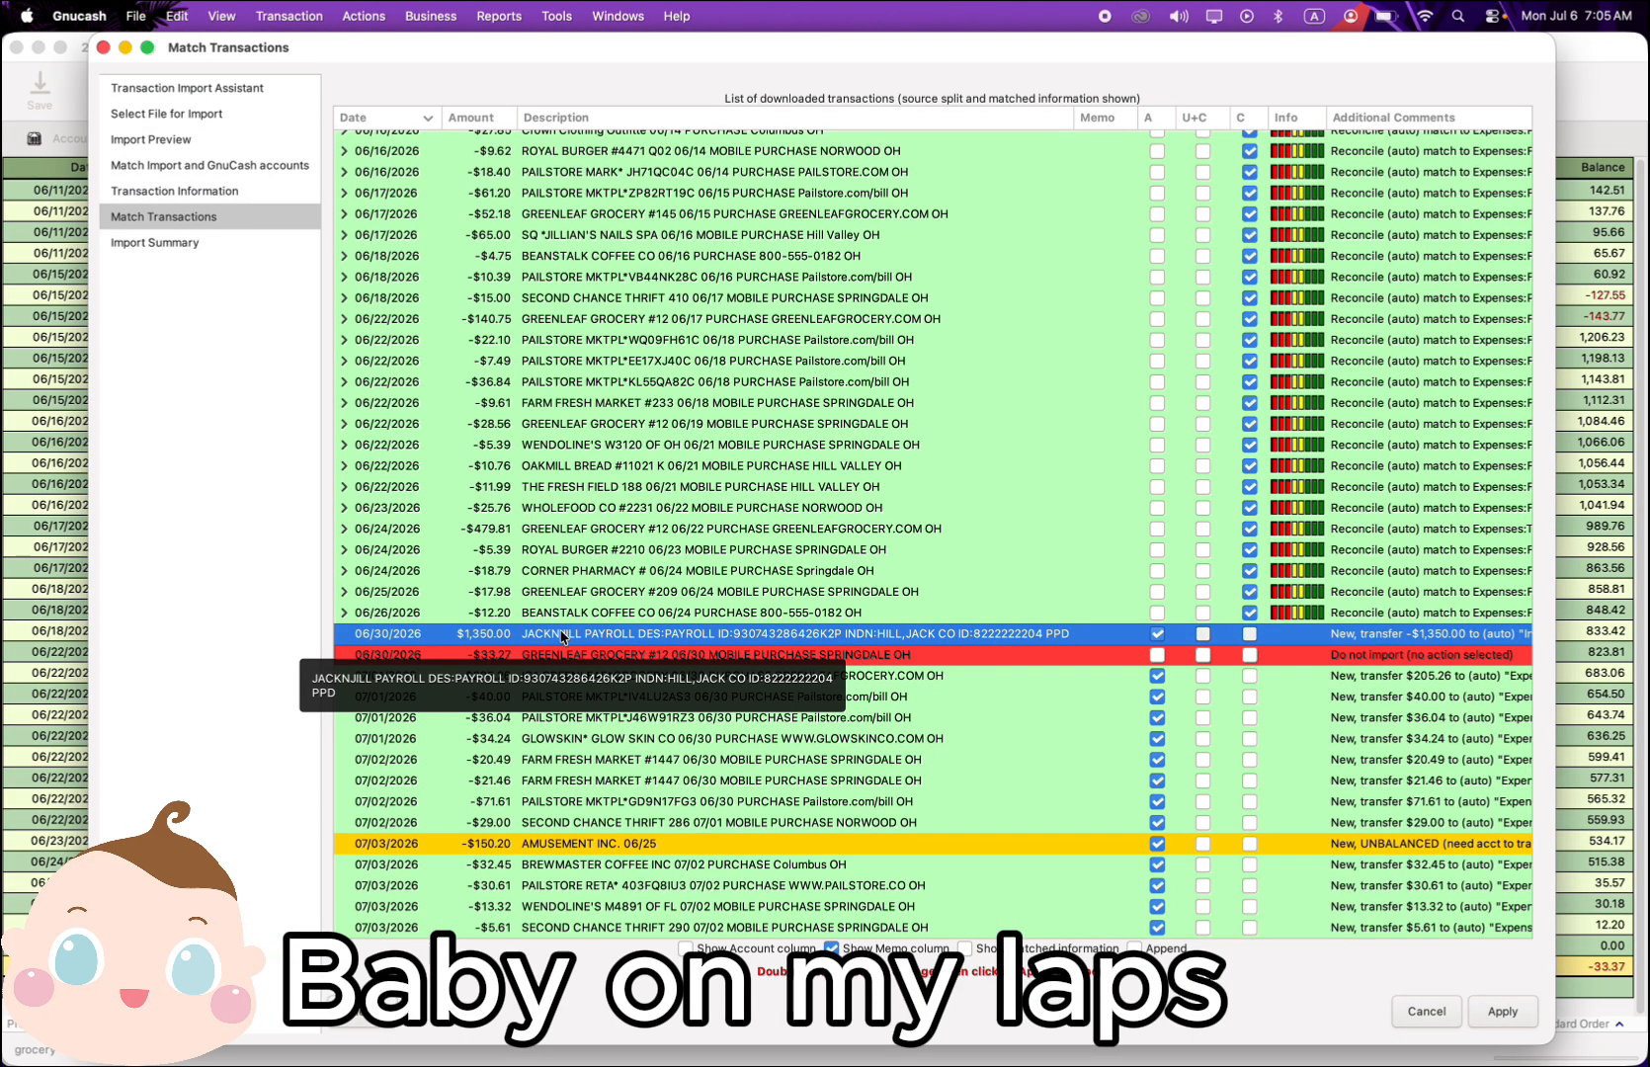
scroll(563, 637, "right", 5)
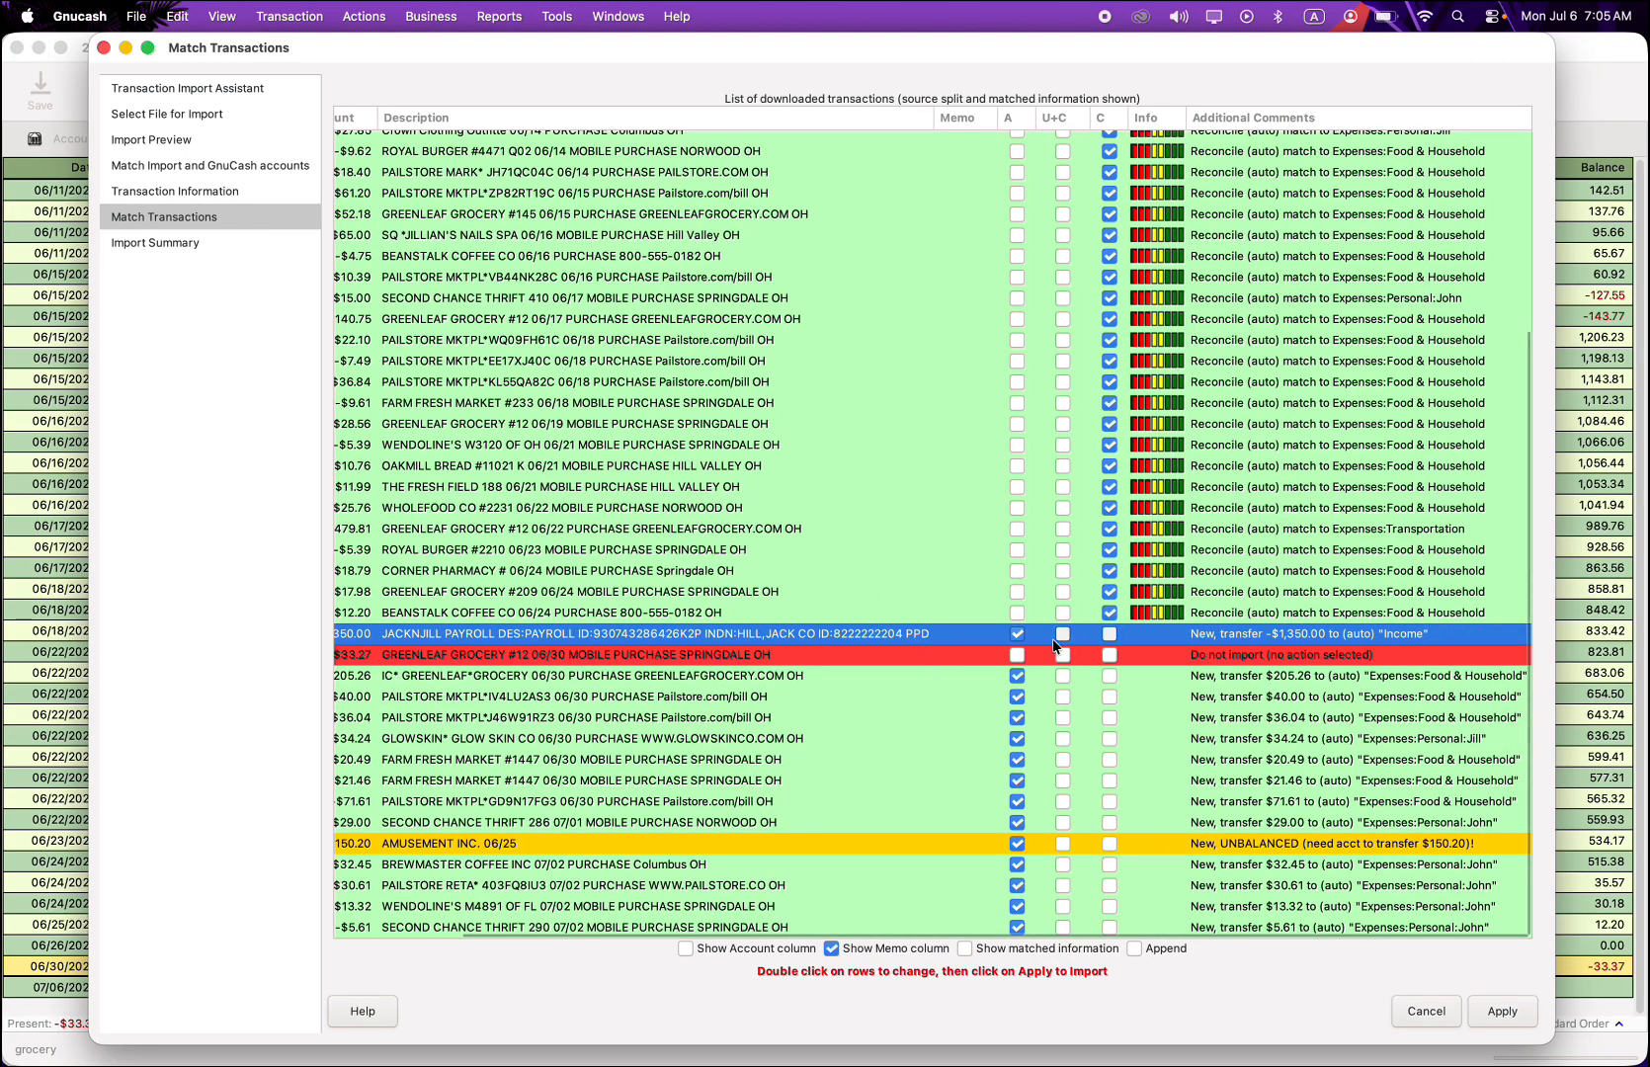
scroll(1052, 647, "left", 5)
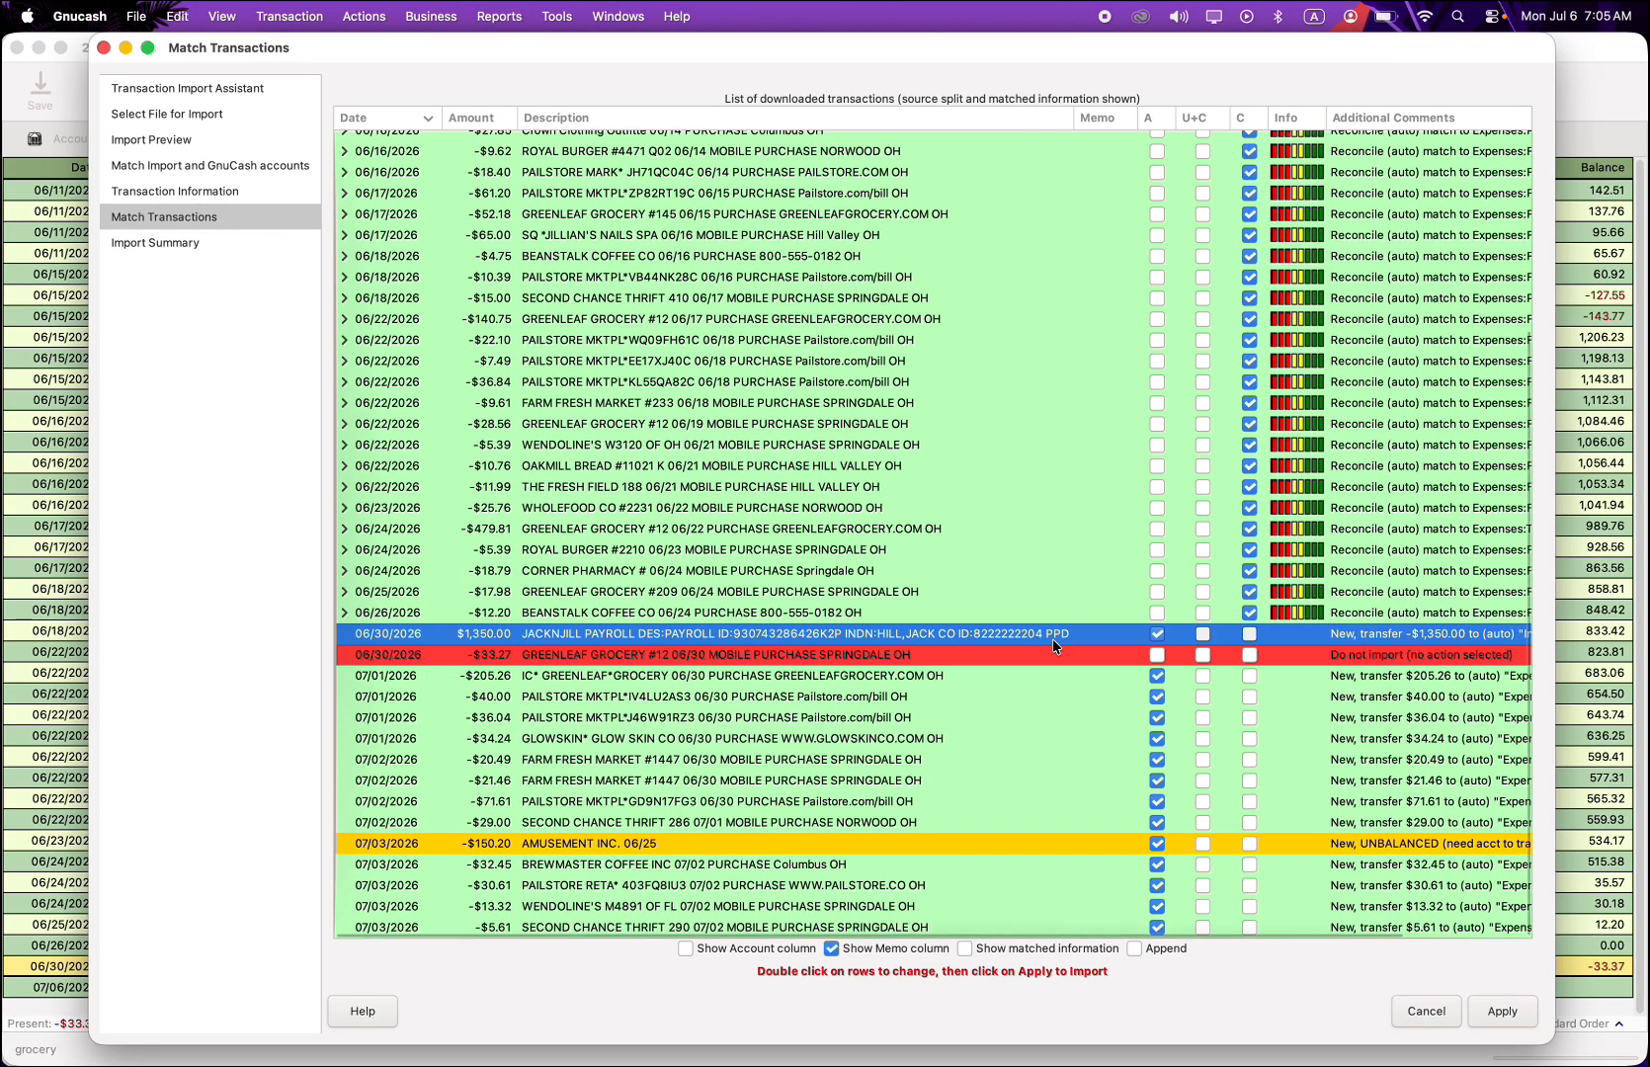
scroll(1355, 682, "right", 5)
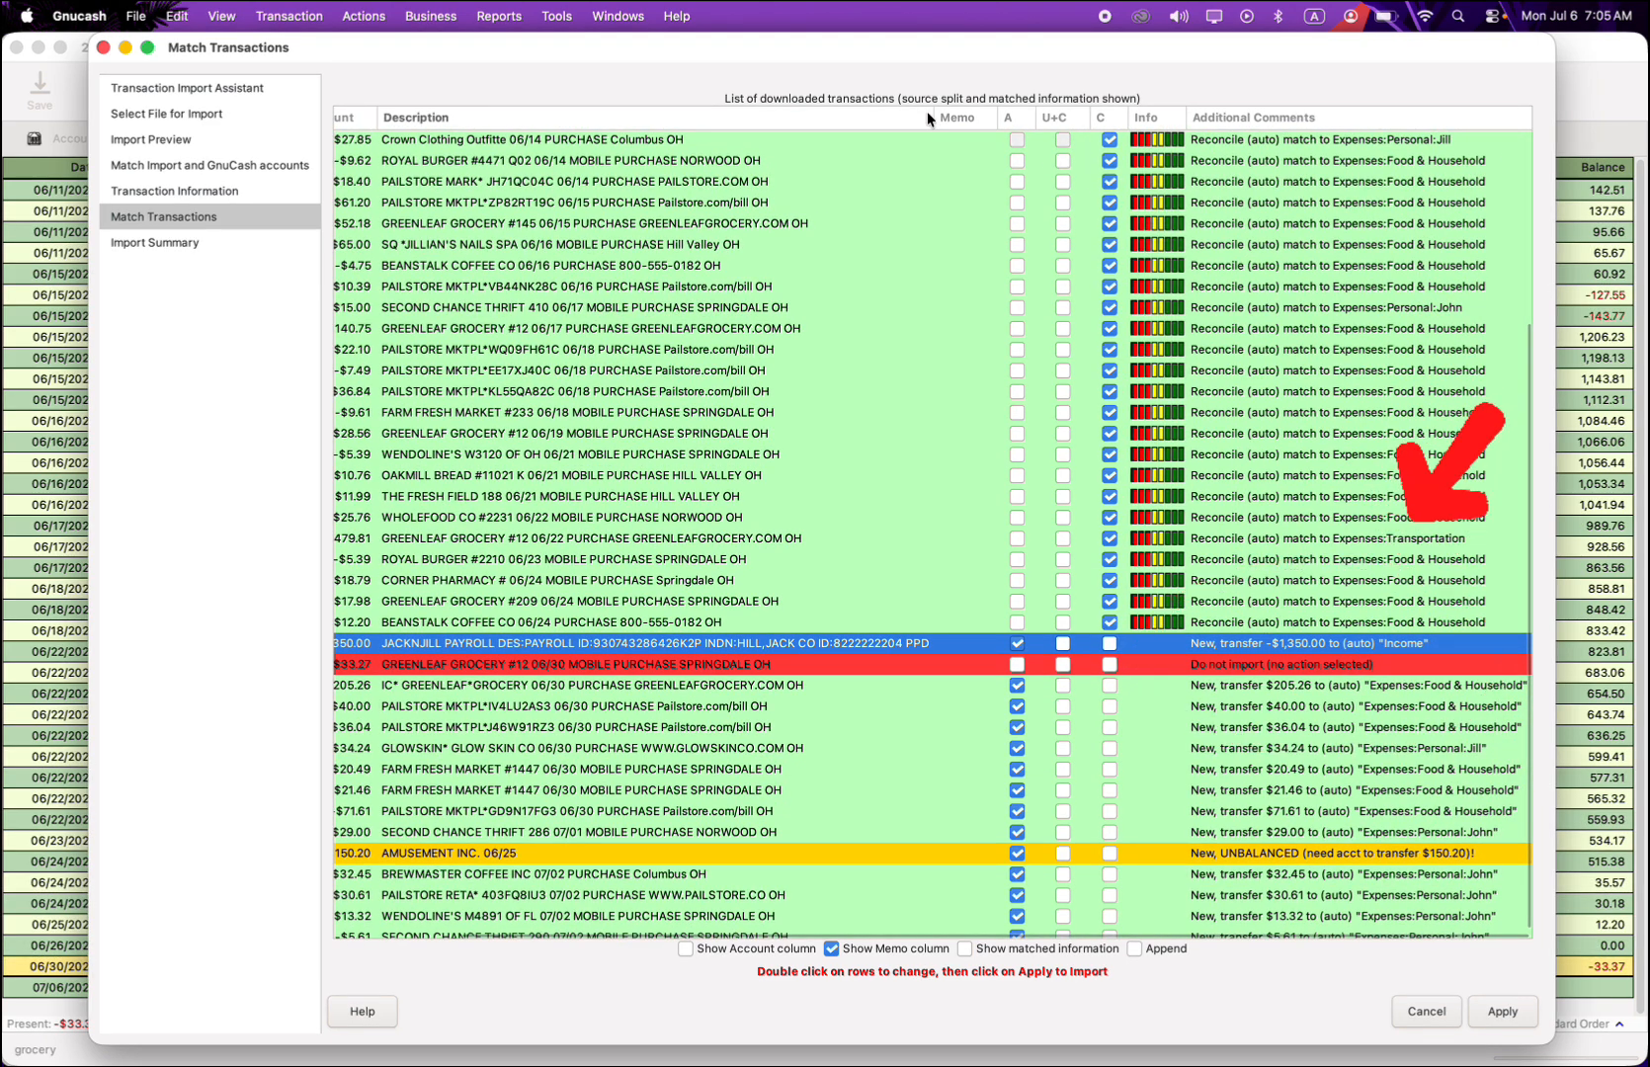
scroll(691, 554, "left", 5)
Step: Mark the 06/30/2026 Greenleaf Grocery import row as cleared (C) and expand it to inspect the matched grocery transaction
left_click(528, 654)
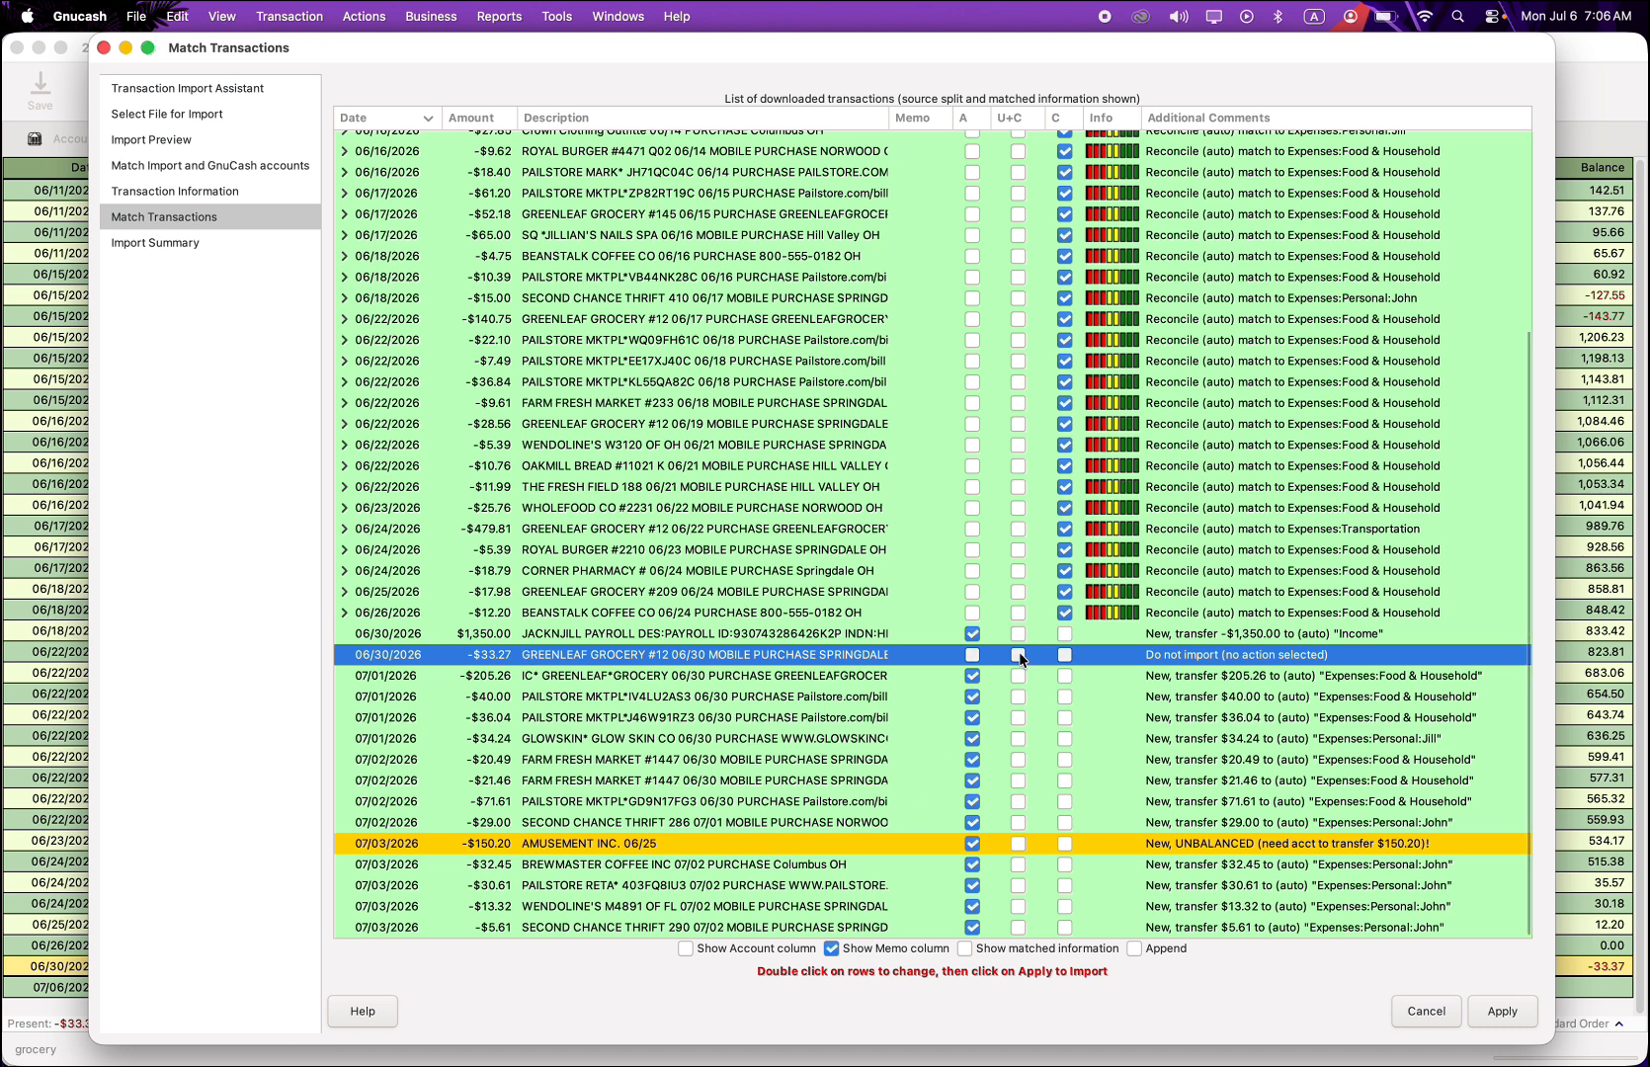
left_click(1064, 654)
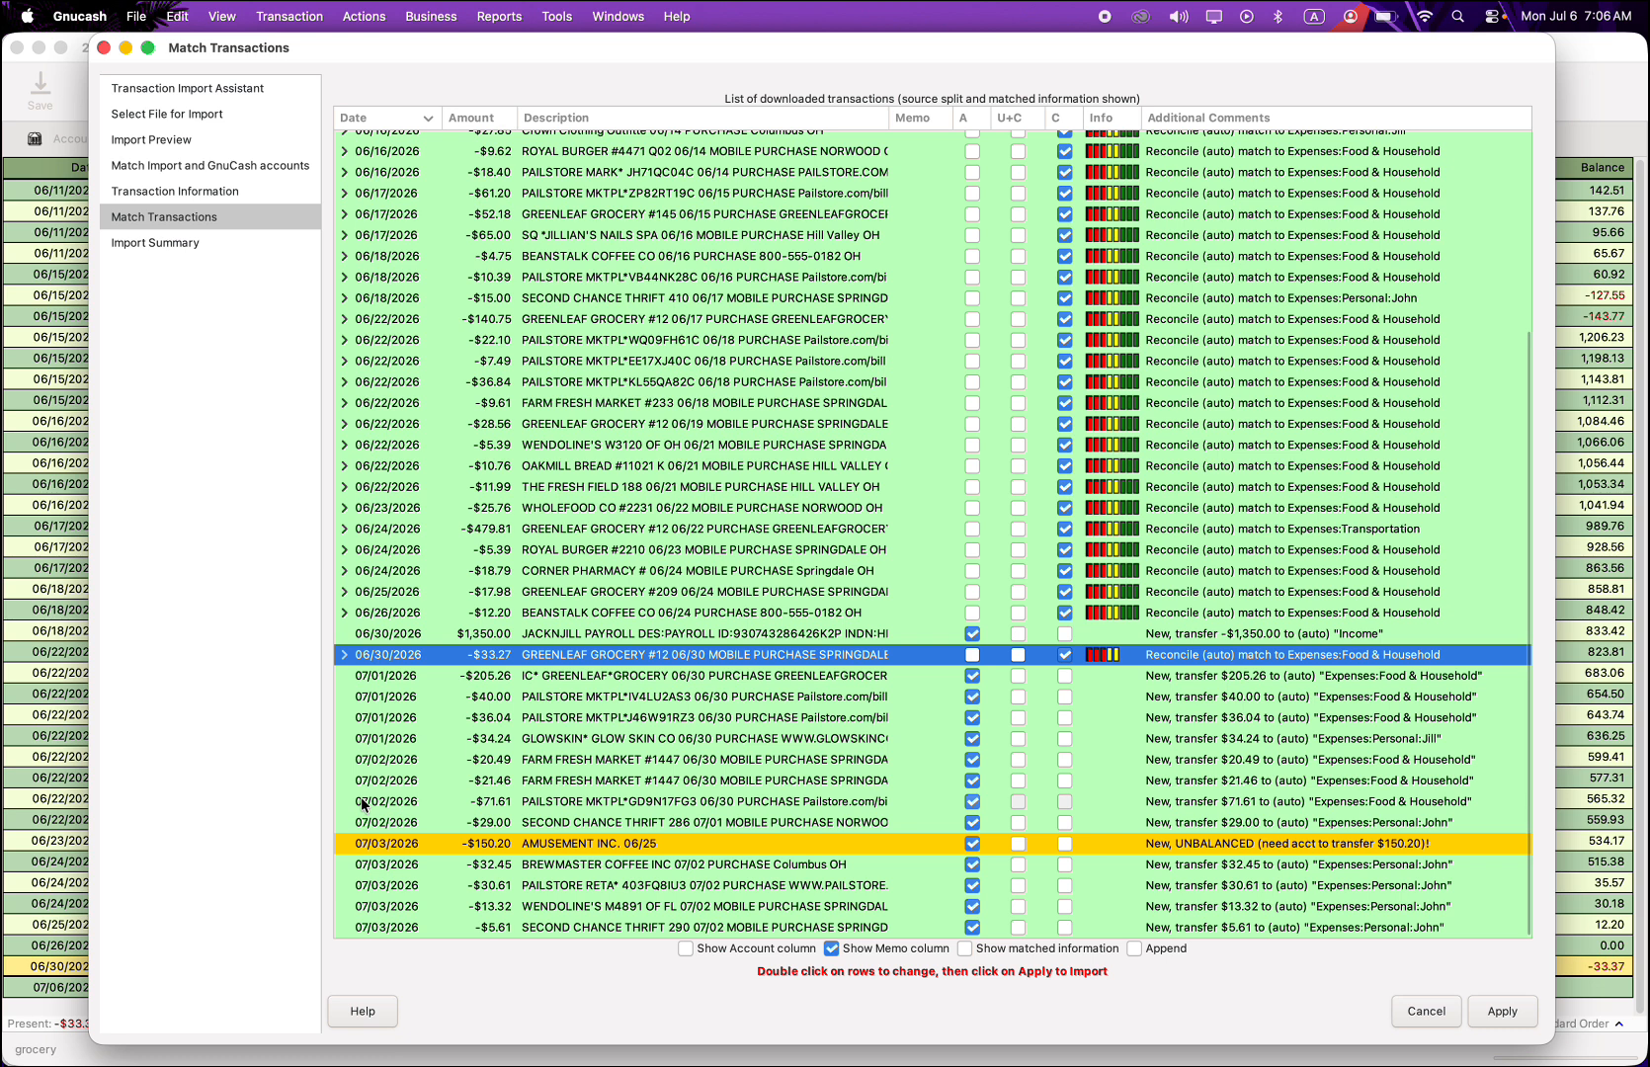
left_click(340, 656)
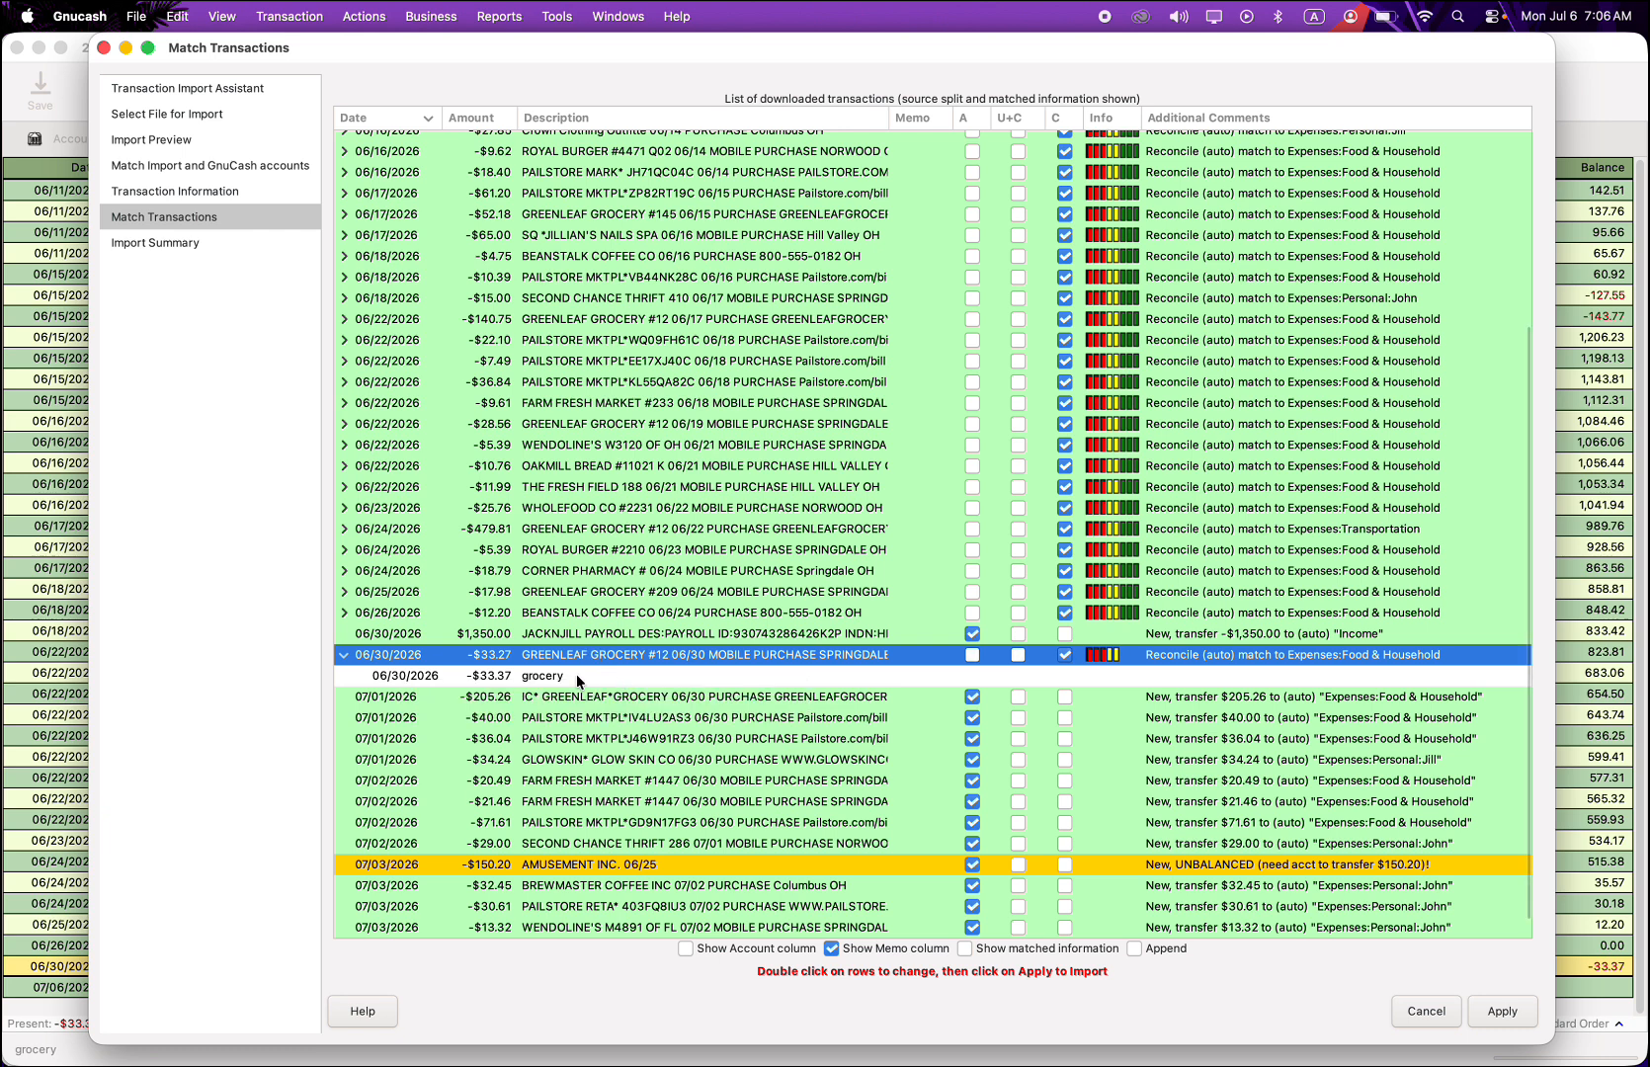
left_click(577, 677)
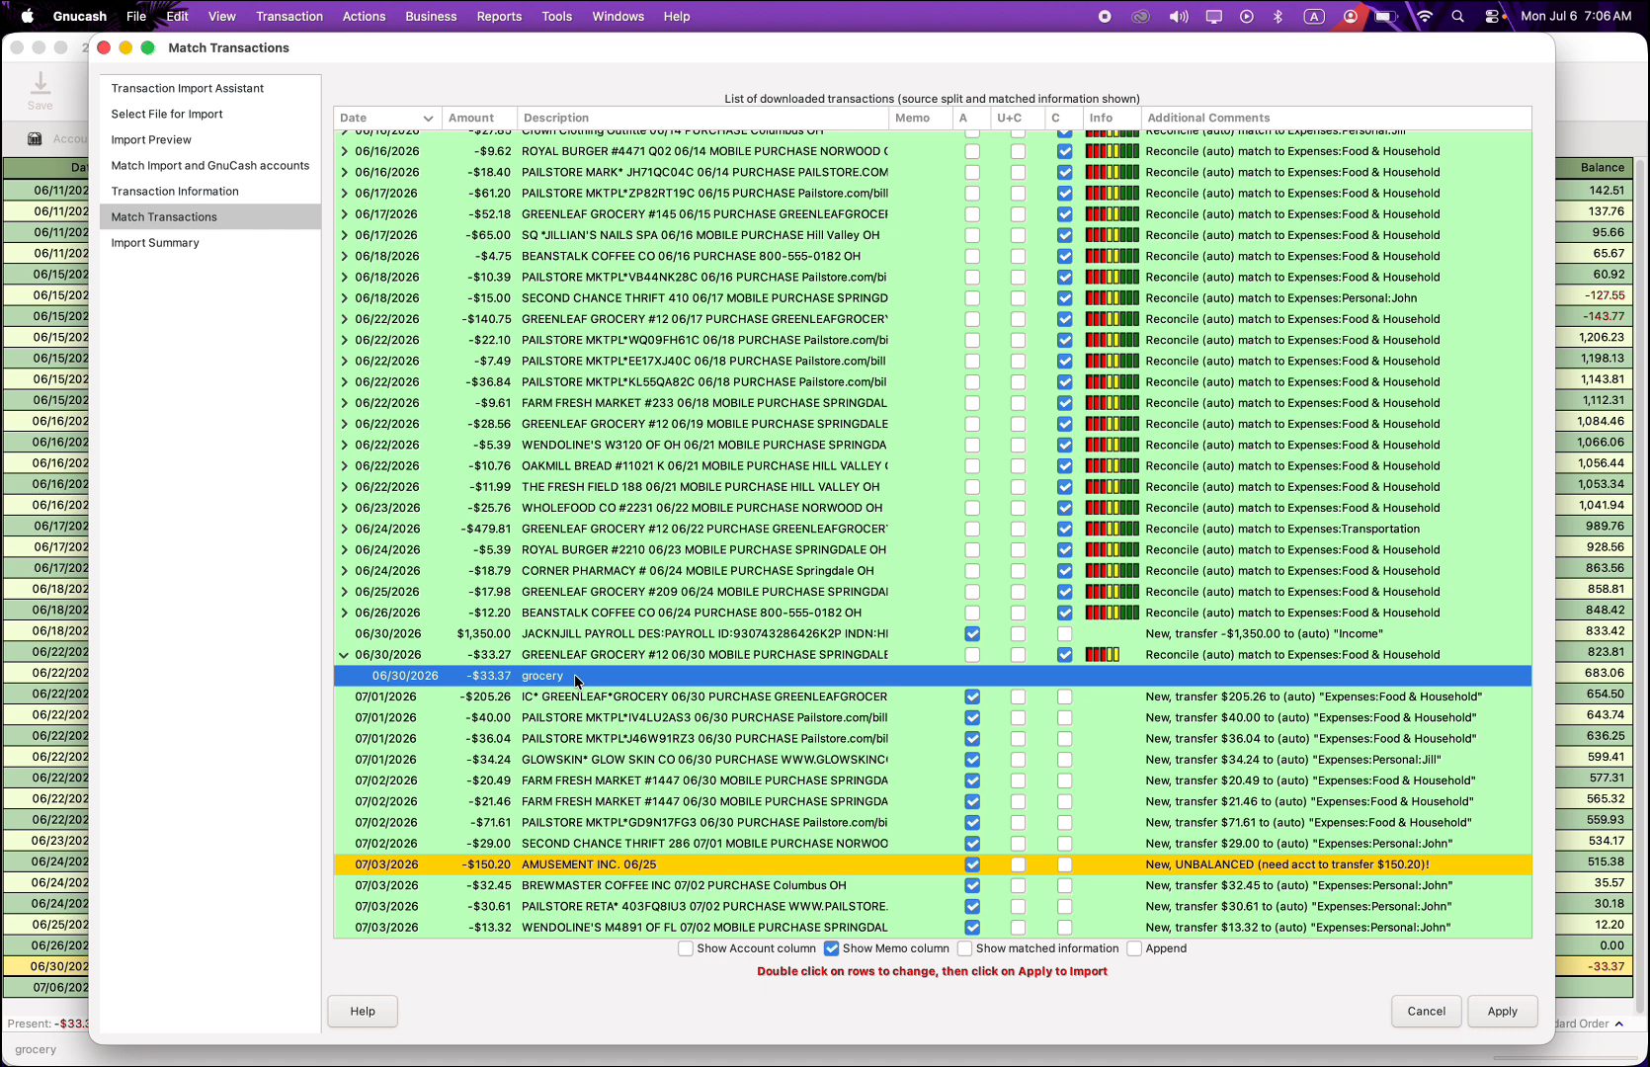
Step: Compare the U+C and C actions on the 06/30/2026 Greenleaf Grocery row, leaving it set to U+C
left_click(1017, 656)
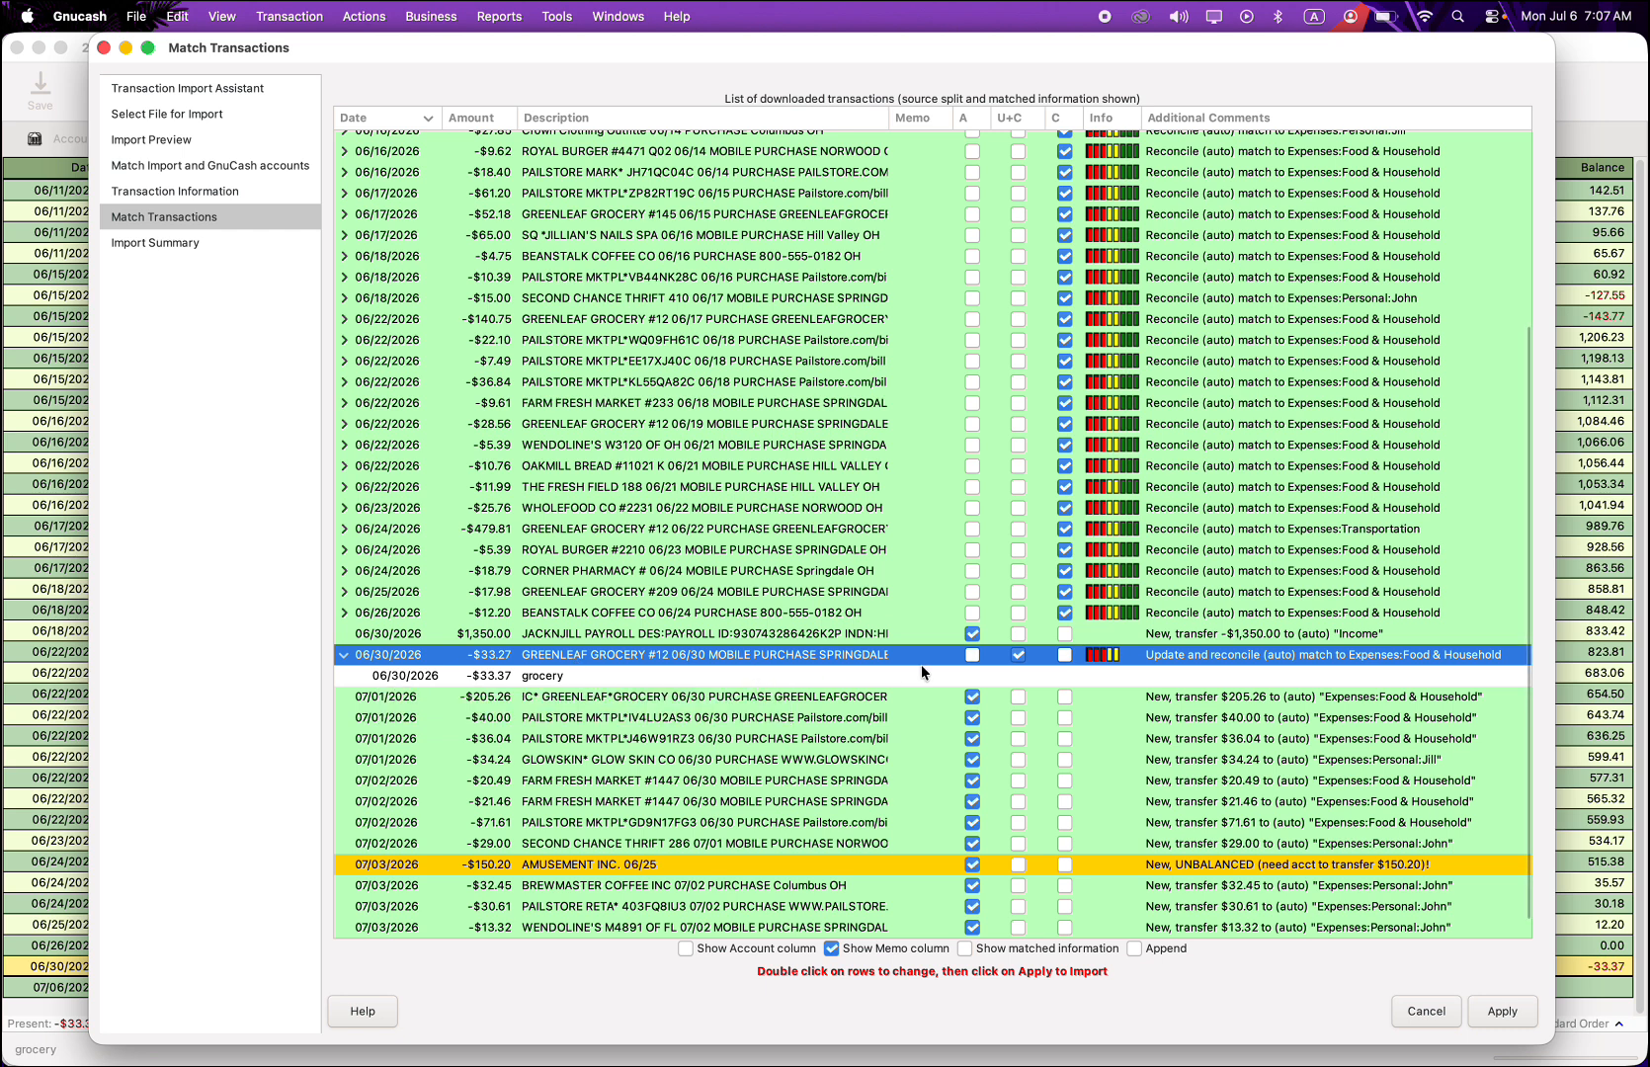
left_click(1064, 654)
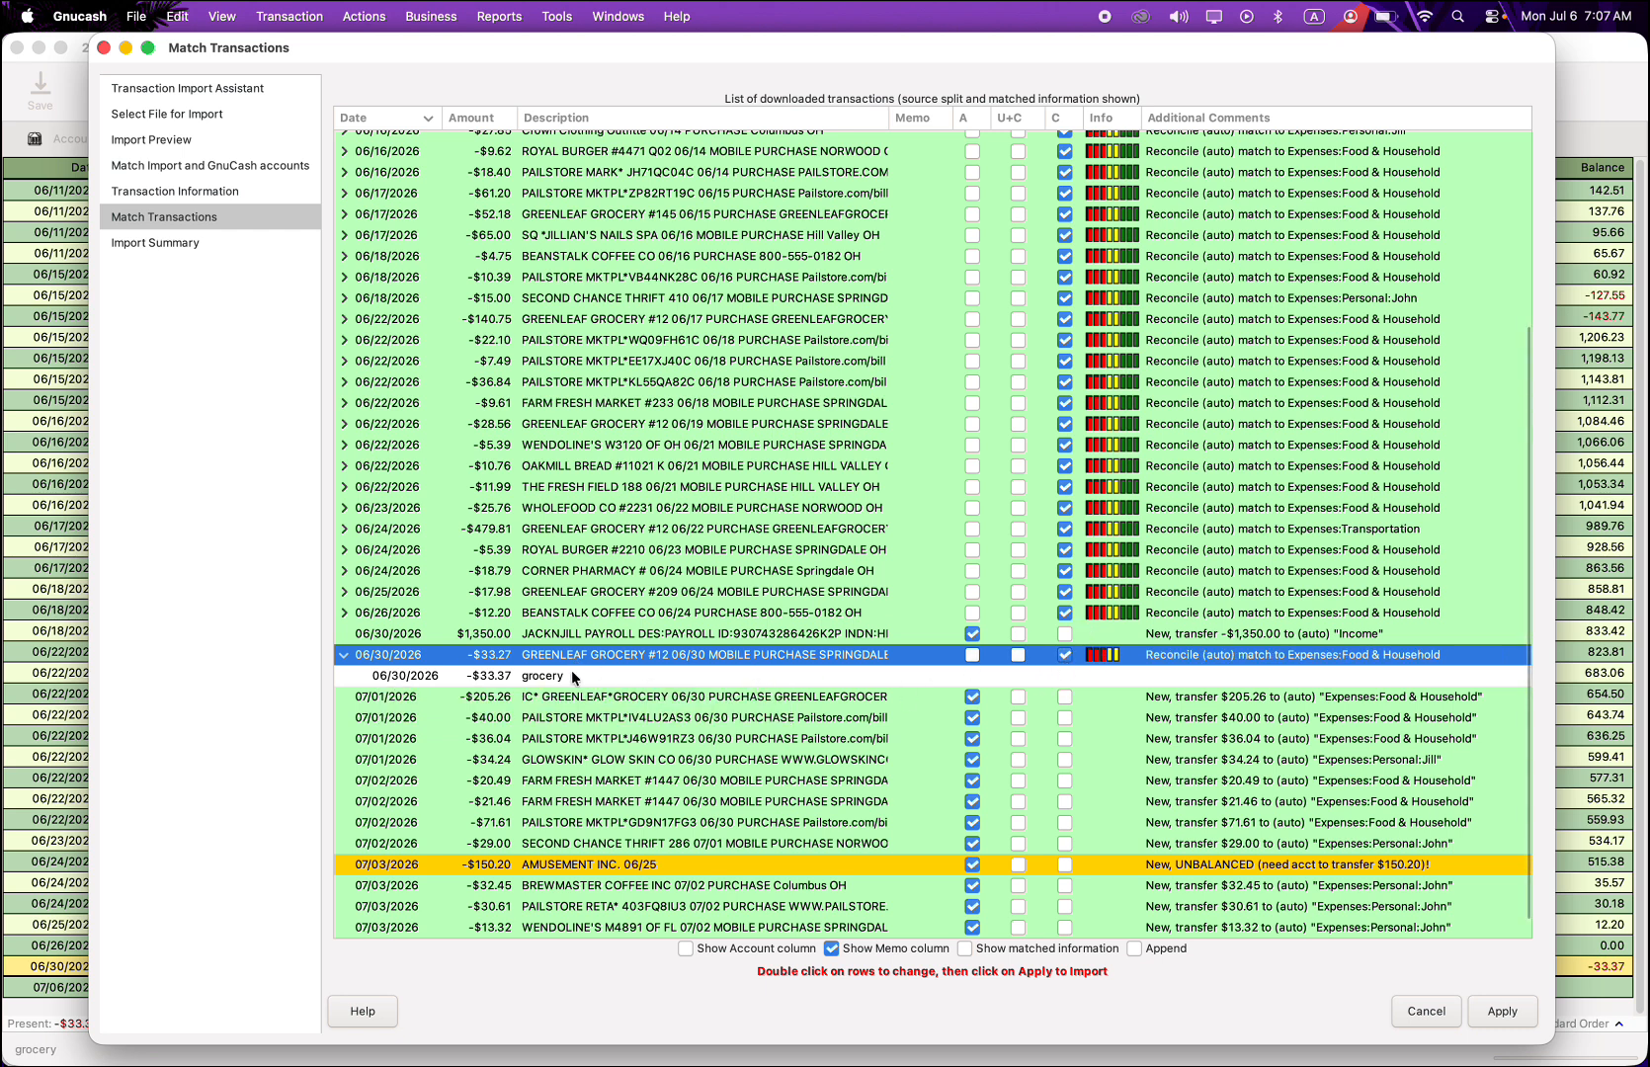
left_click(1016, 655)
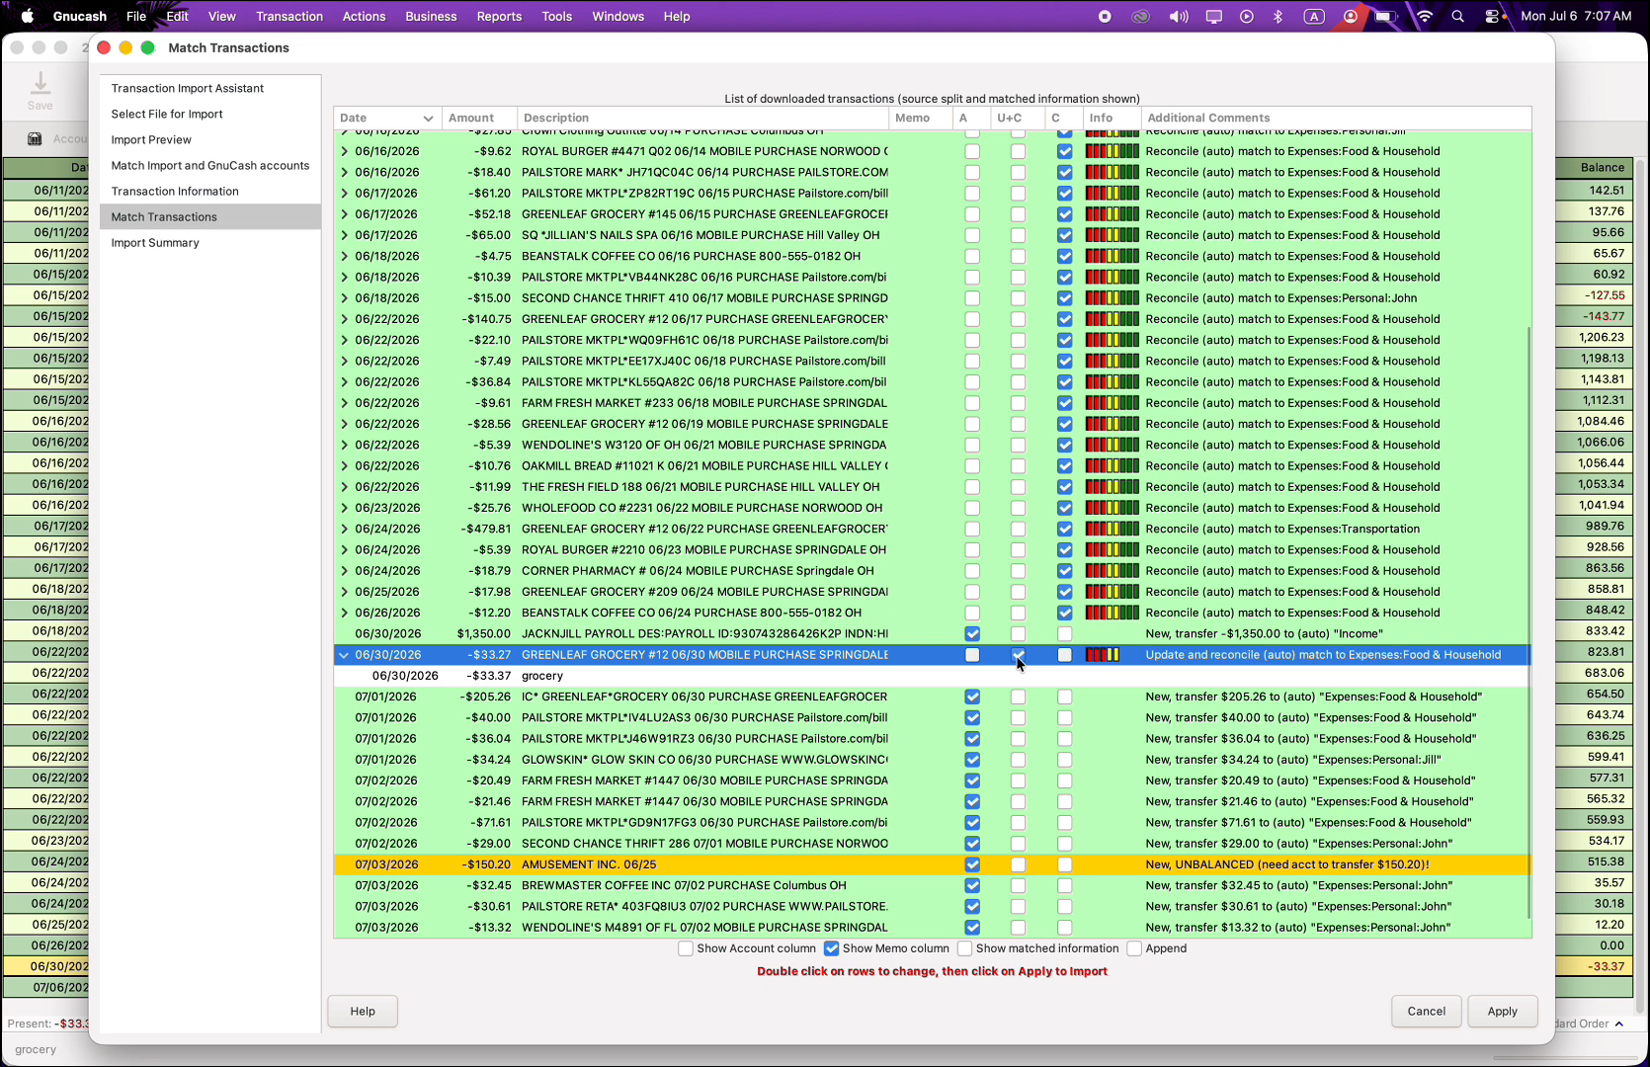
Step: Review the transfer accounts of the new July transactions, from the 07/01/2026 Greenleaf row to the 07/02/2026 Second Chance Thrift row
scroll(1016, 655, "down", 1)
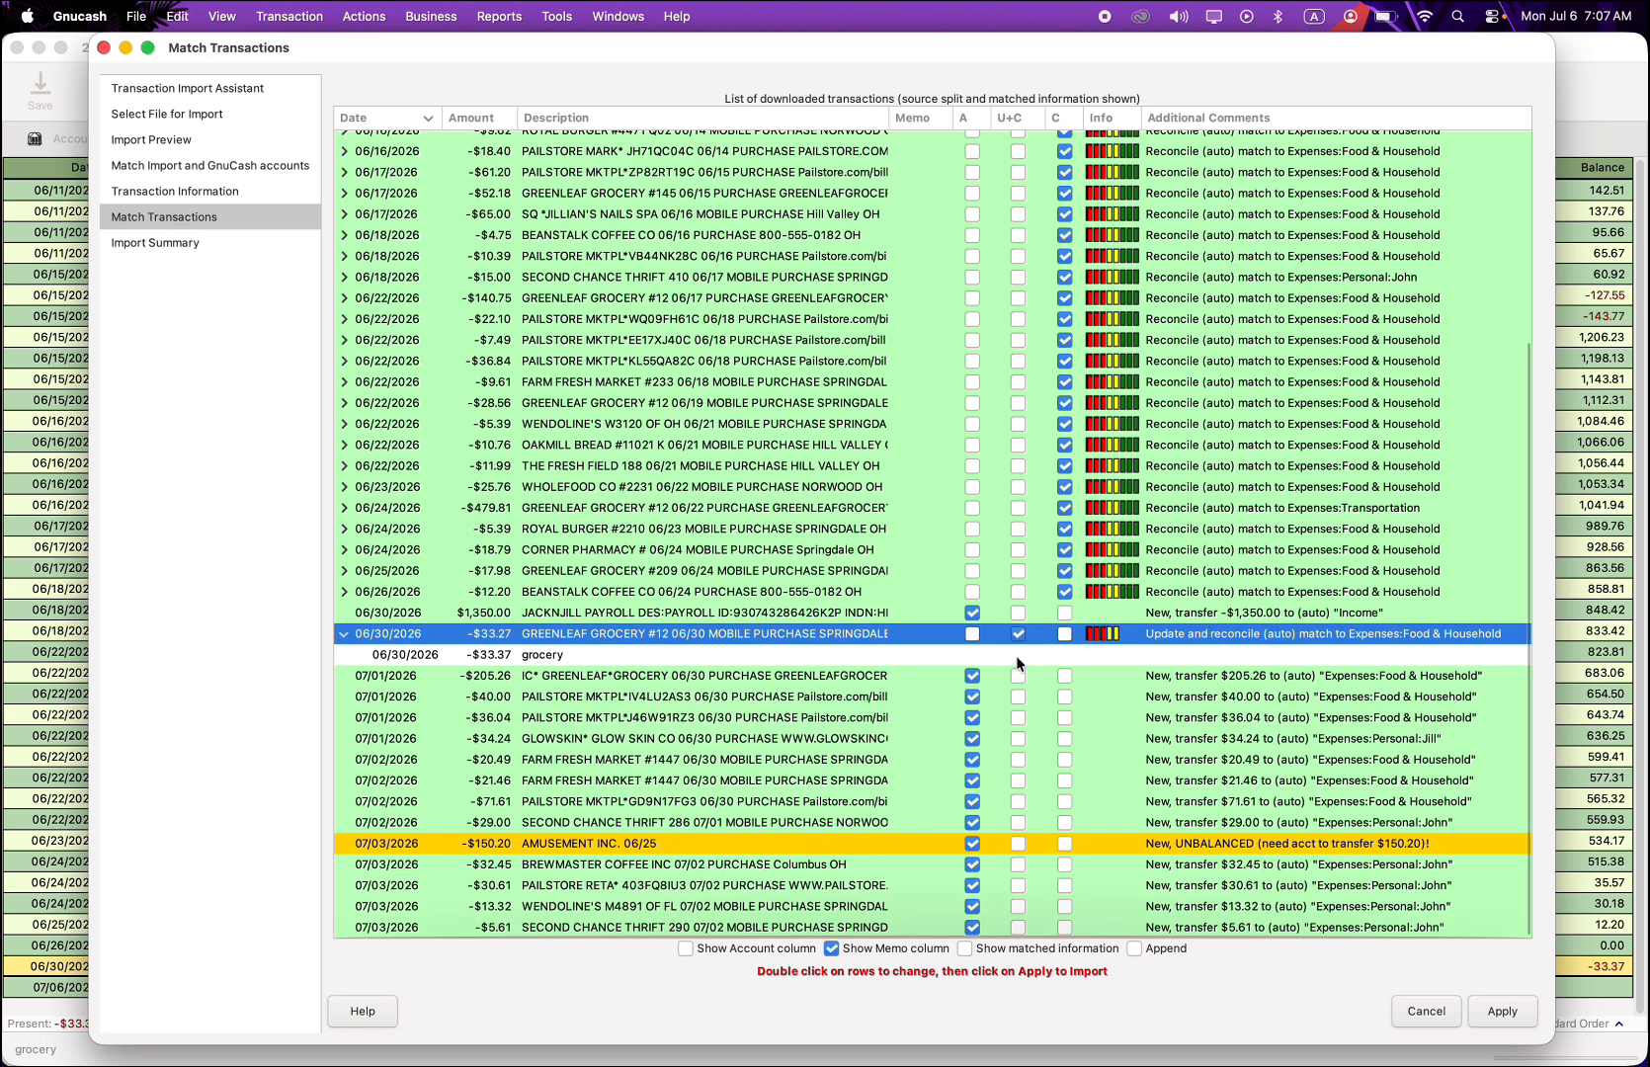
left_click(608, 678)
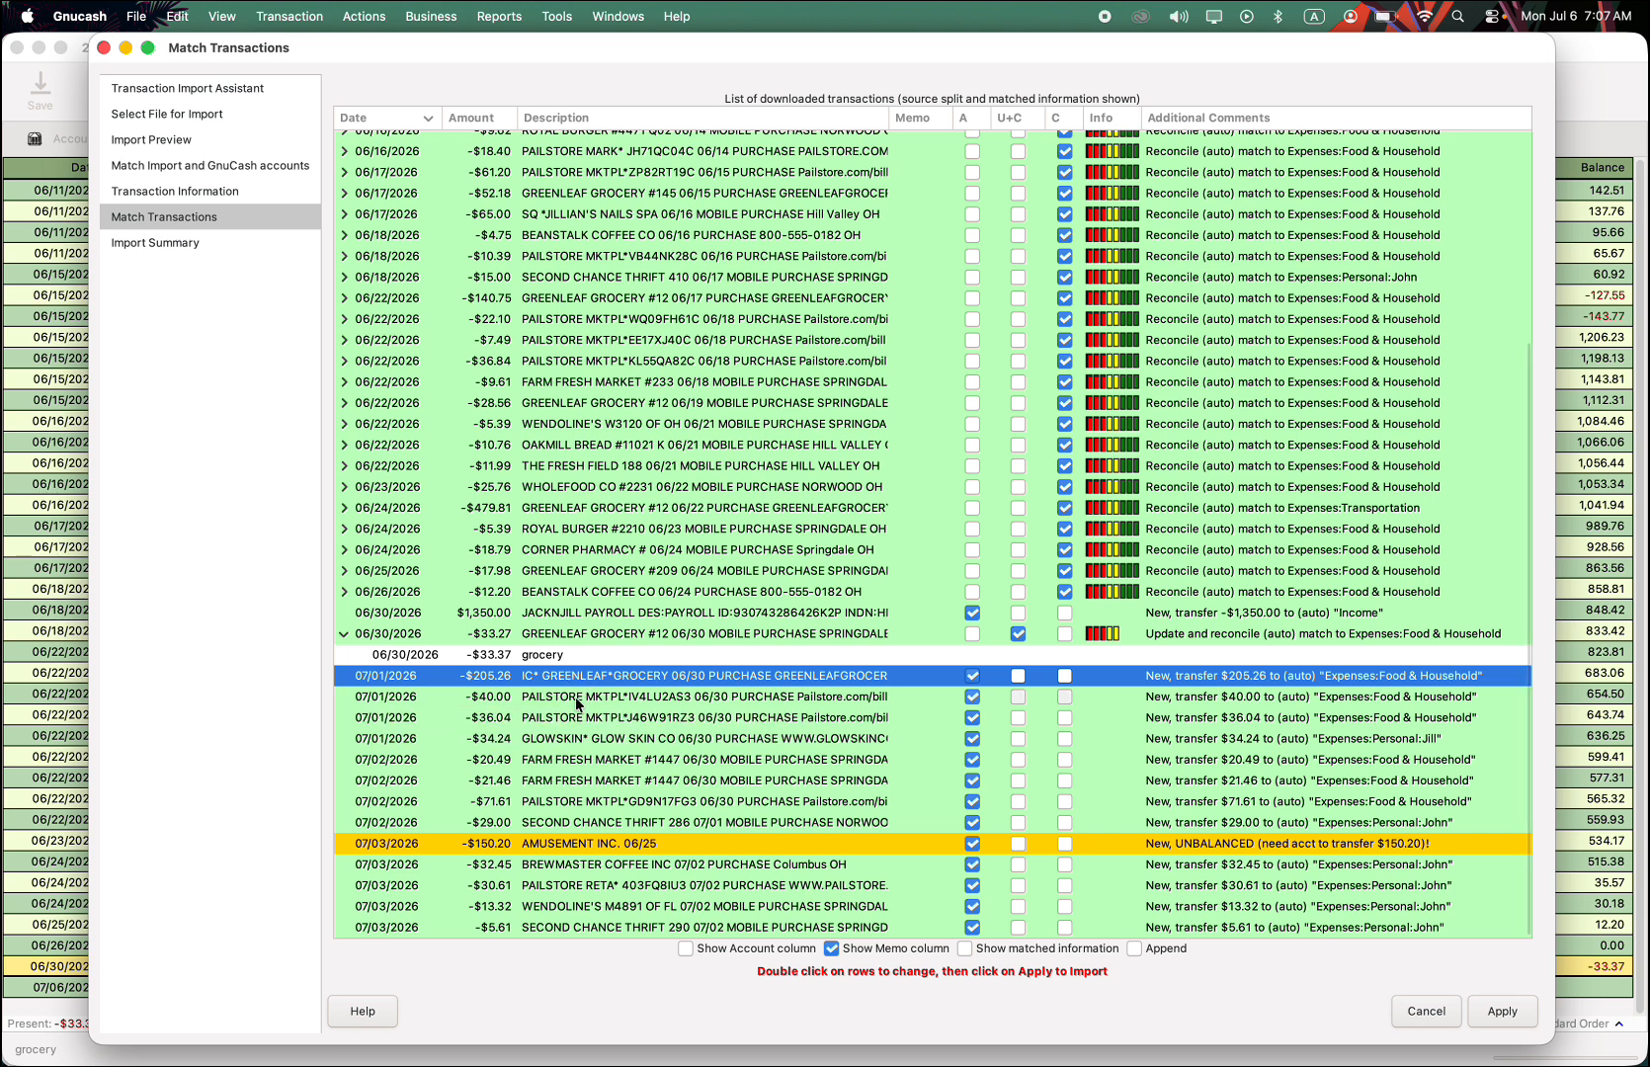
key("Down")
key("Down")
key("Down")
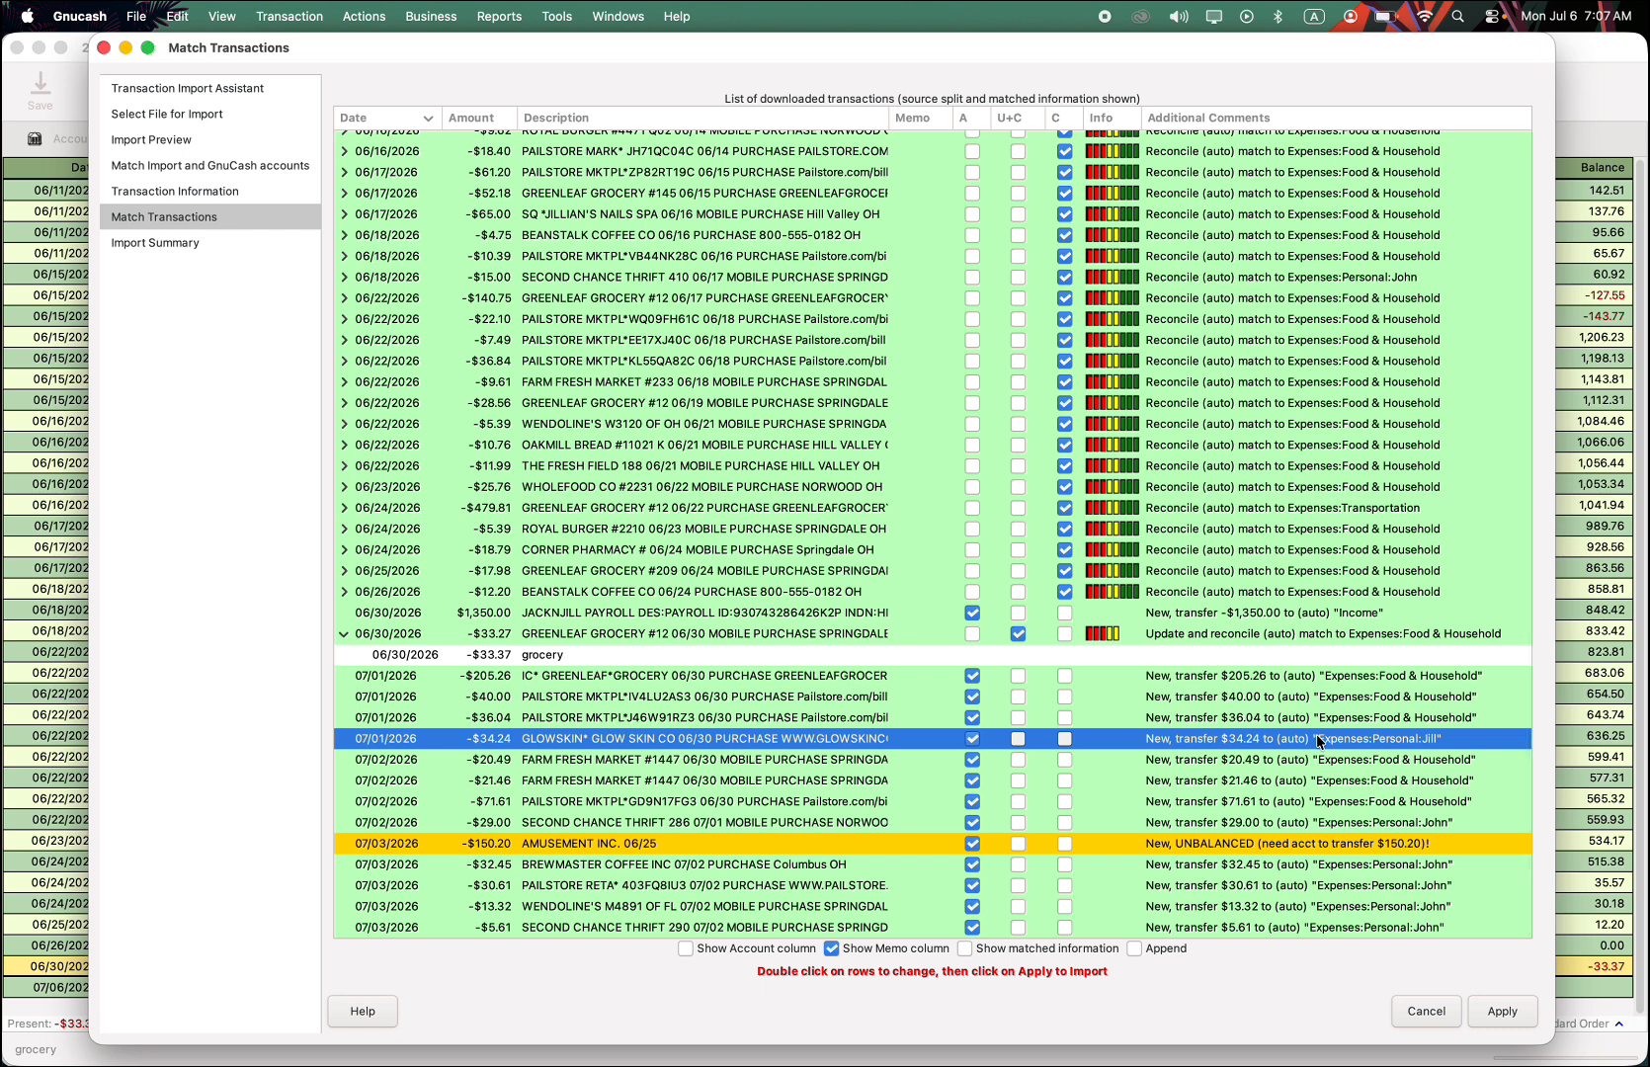
left_click(1436, 828)
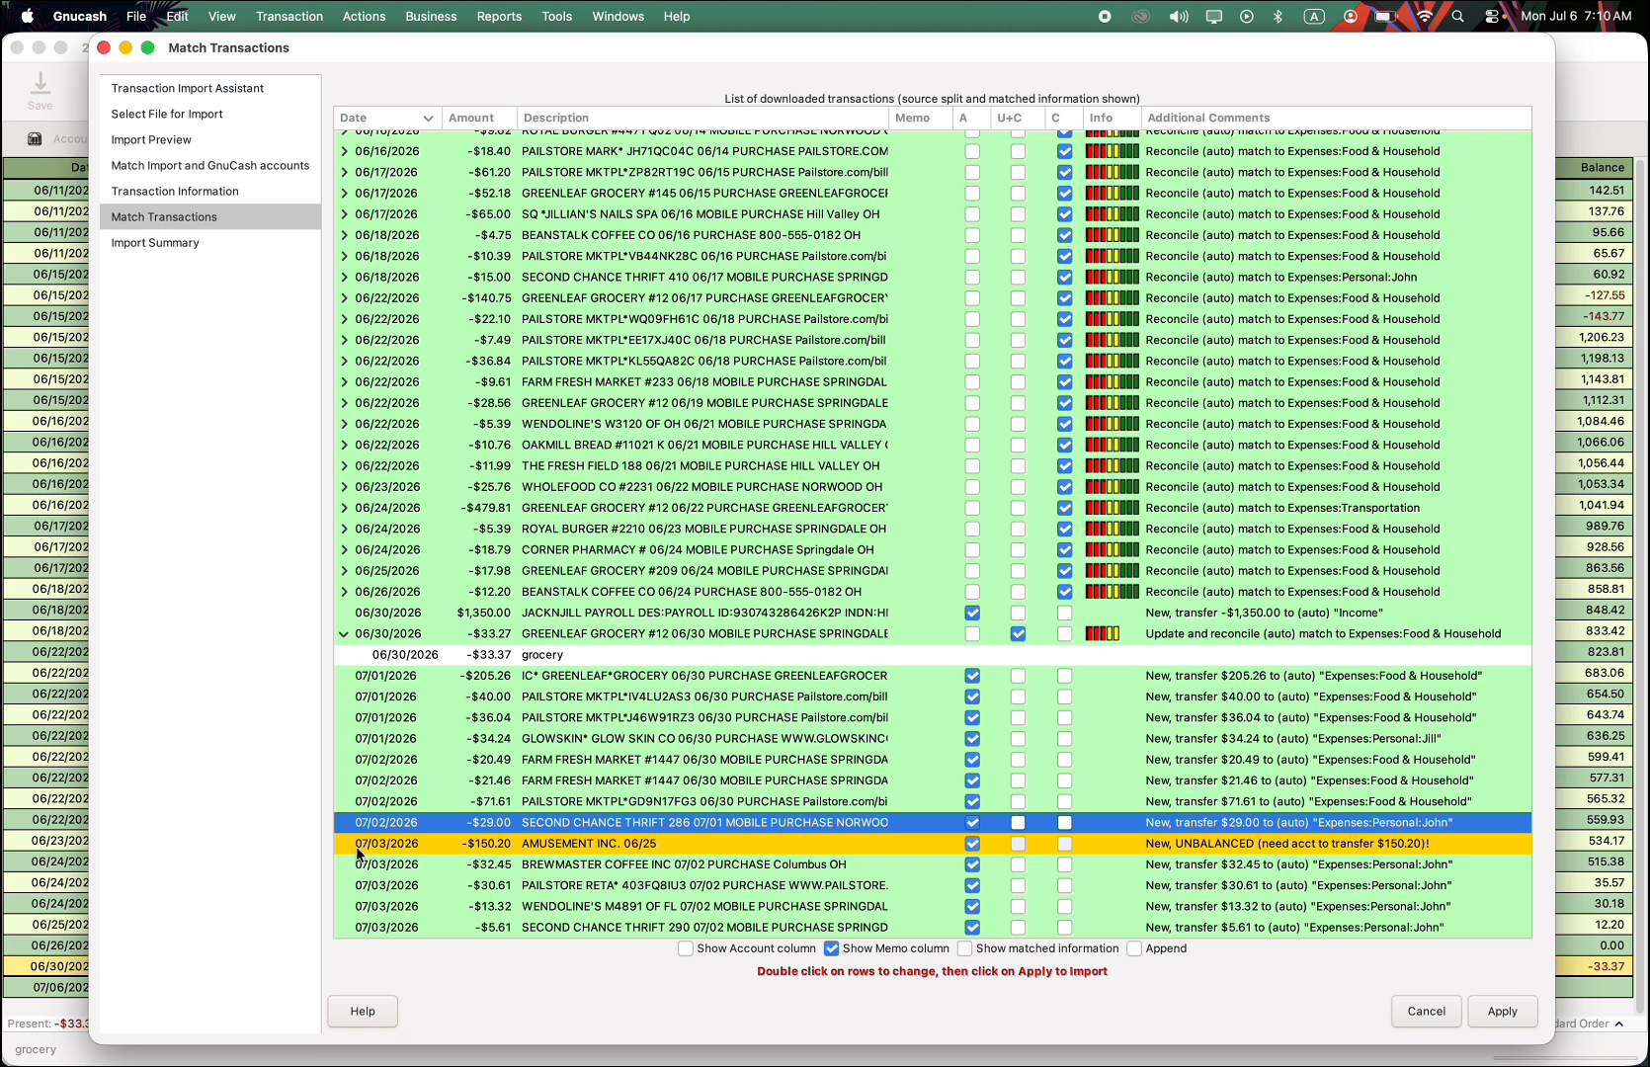
Step: Assign the 07/03/2026 AMUSEMENT INC. transaction to a new expense account named Fun under the Expenses parent
double_click(560, 847)
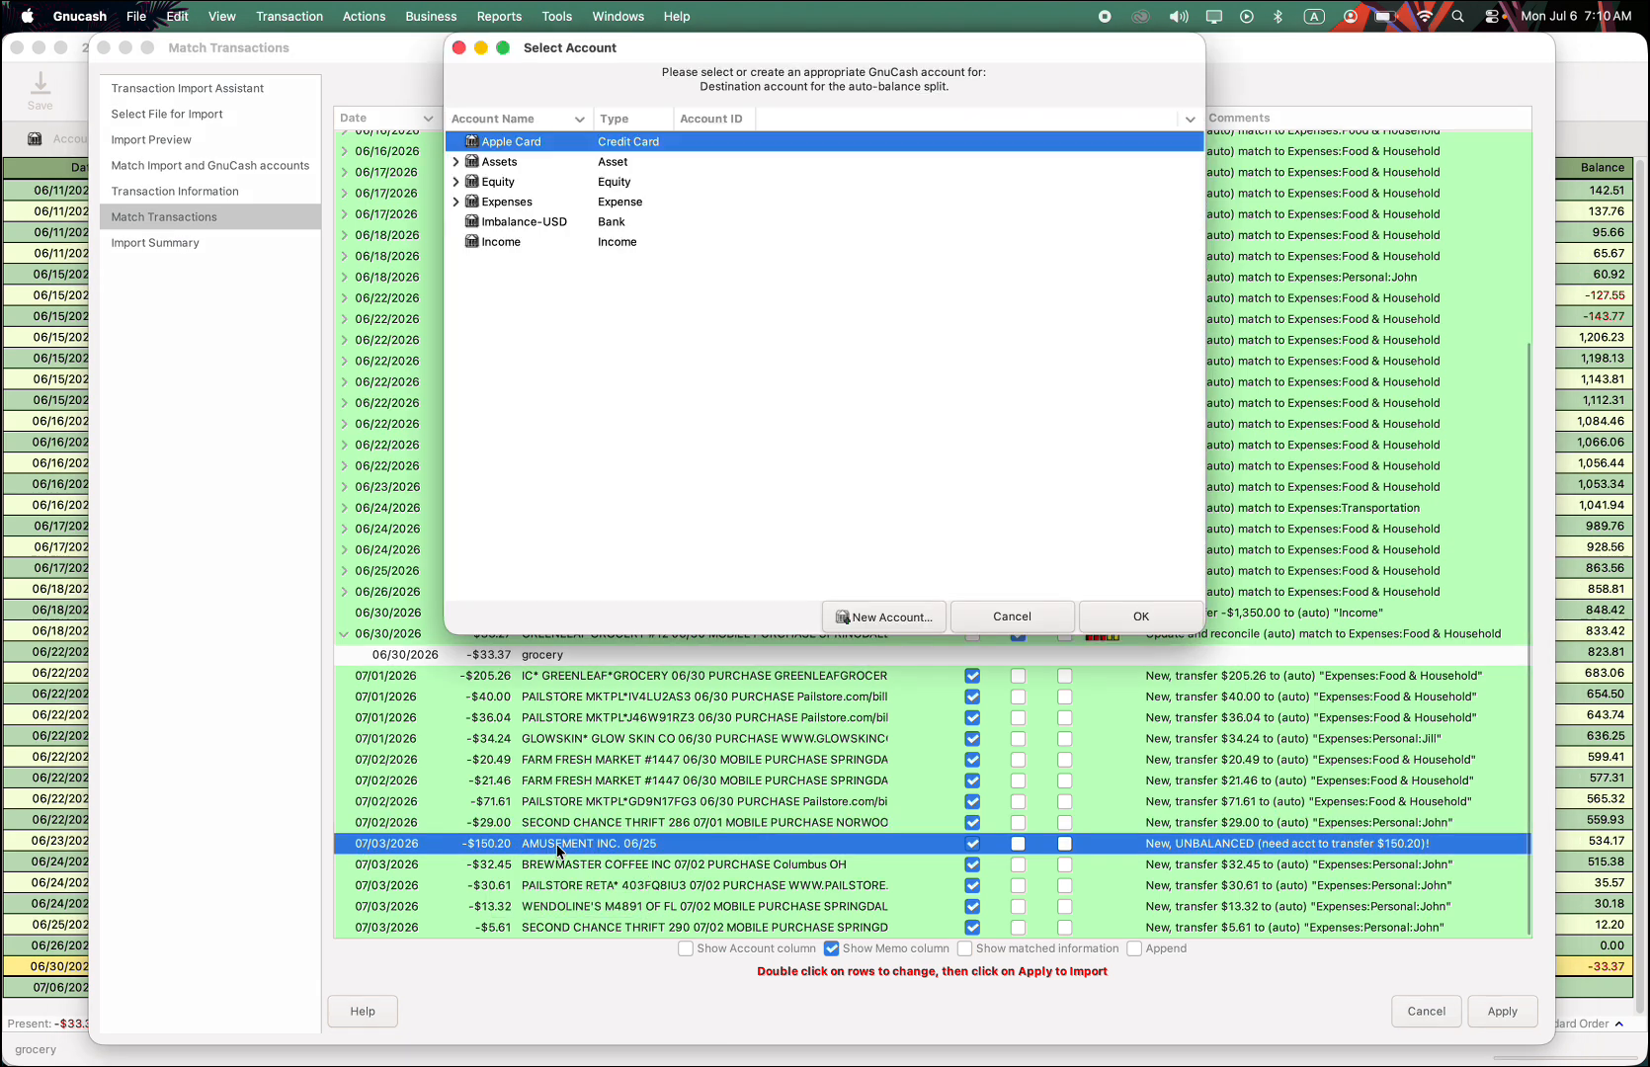
left_click(456, 201)
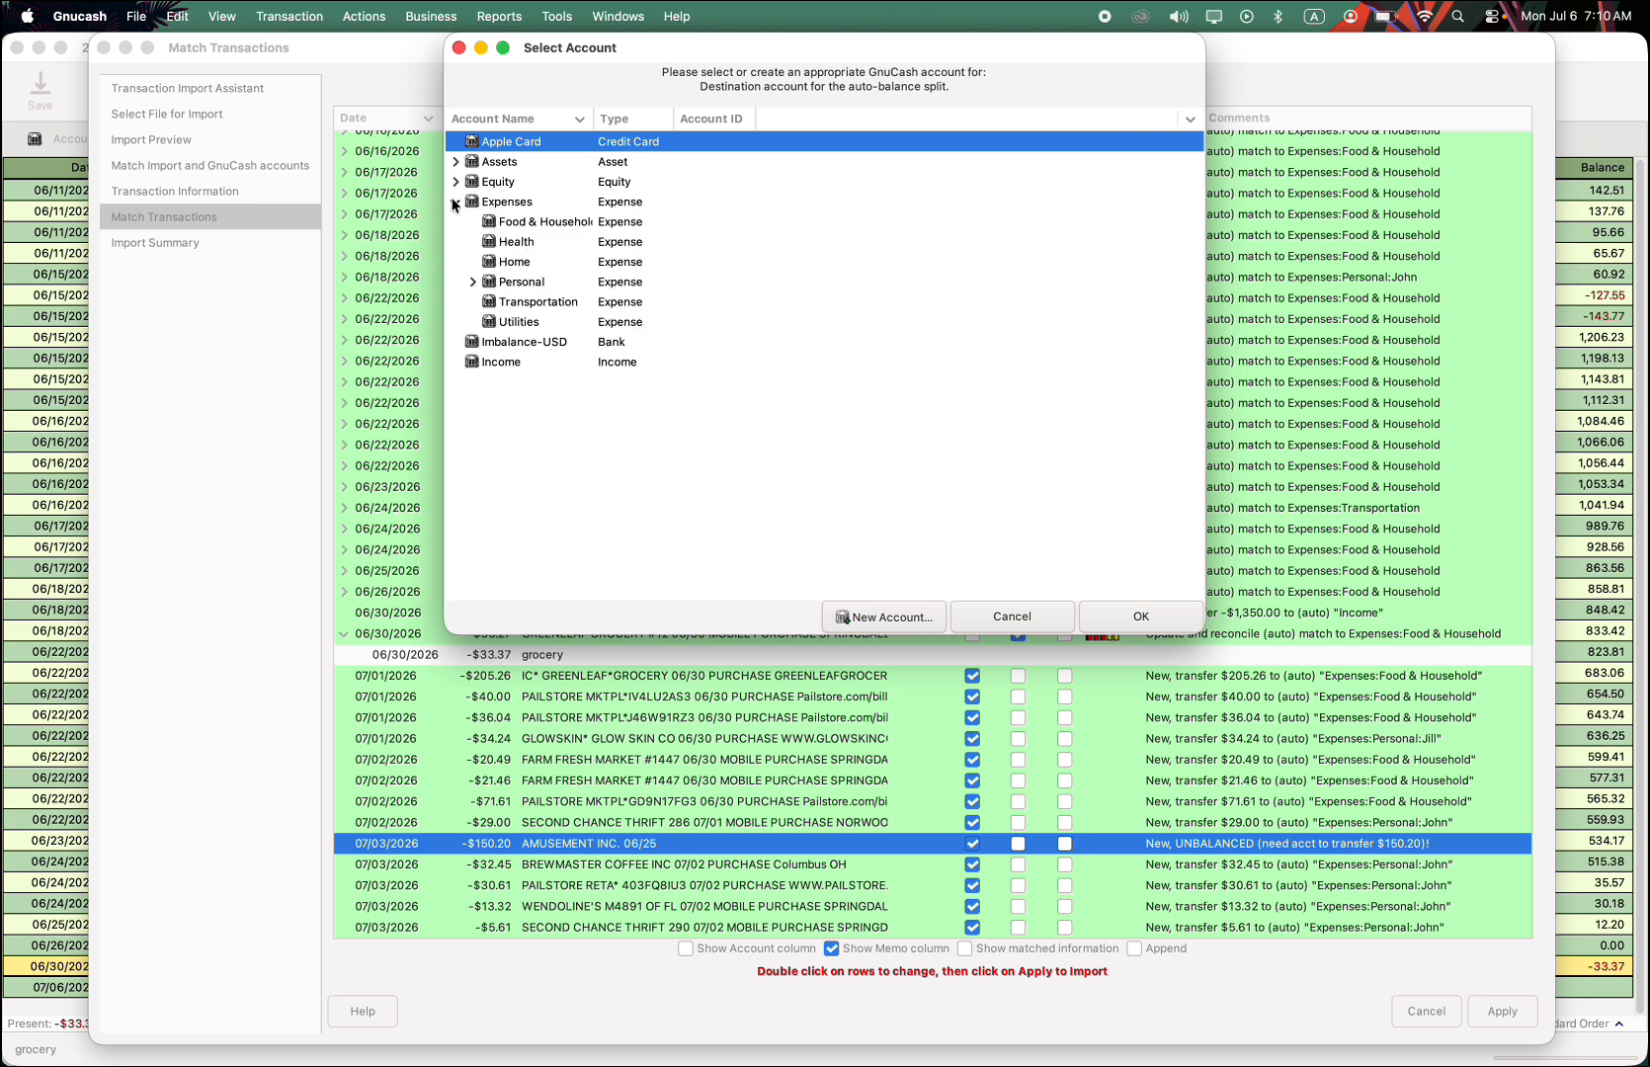
left_click(508, 203)
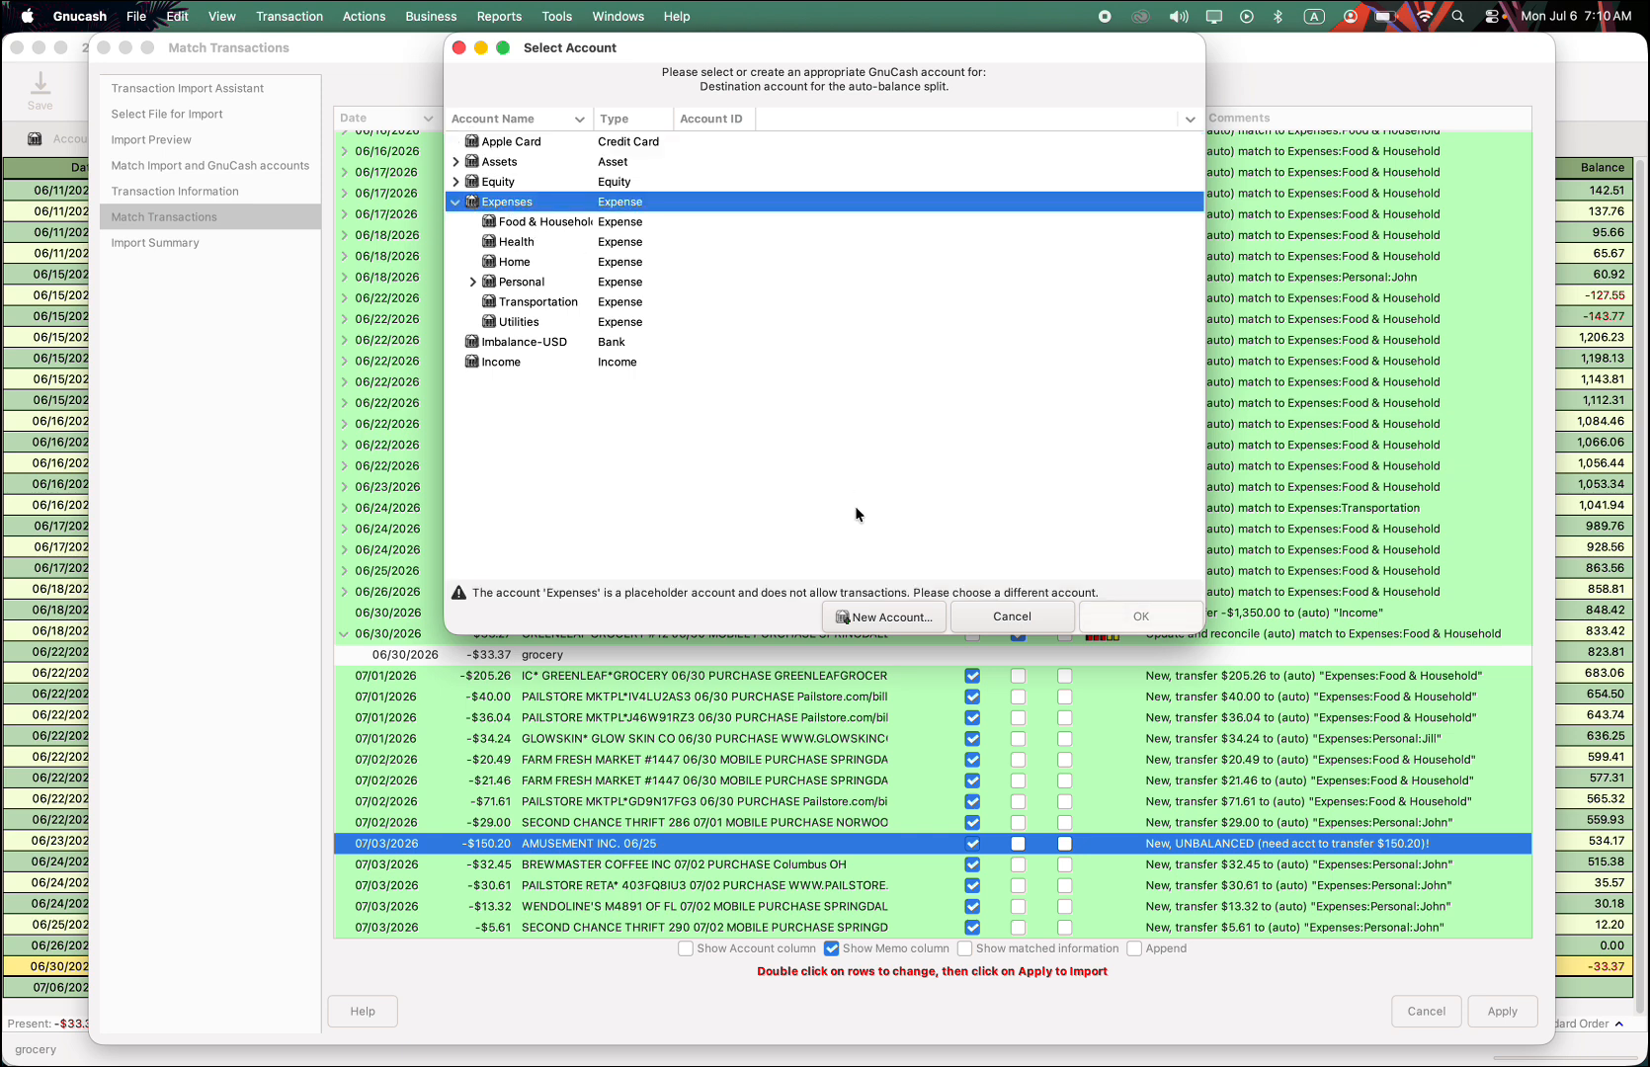
left_click(868, 617)
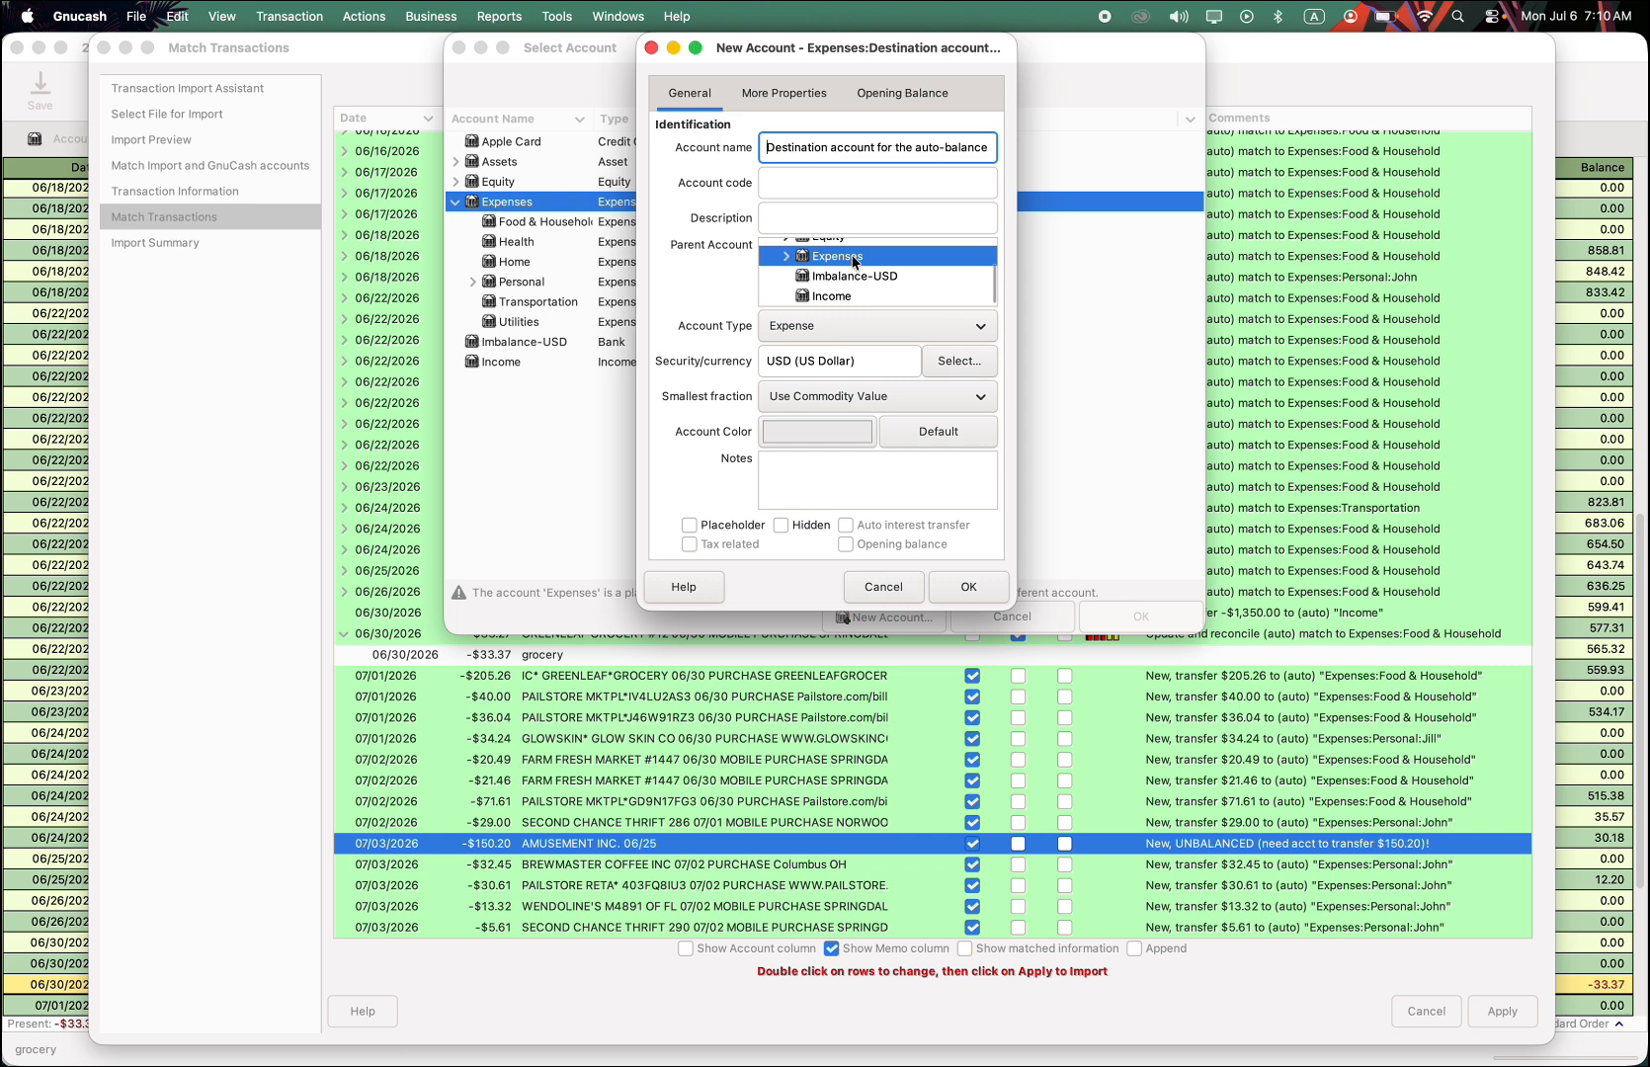
key("super+a")
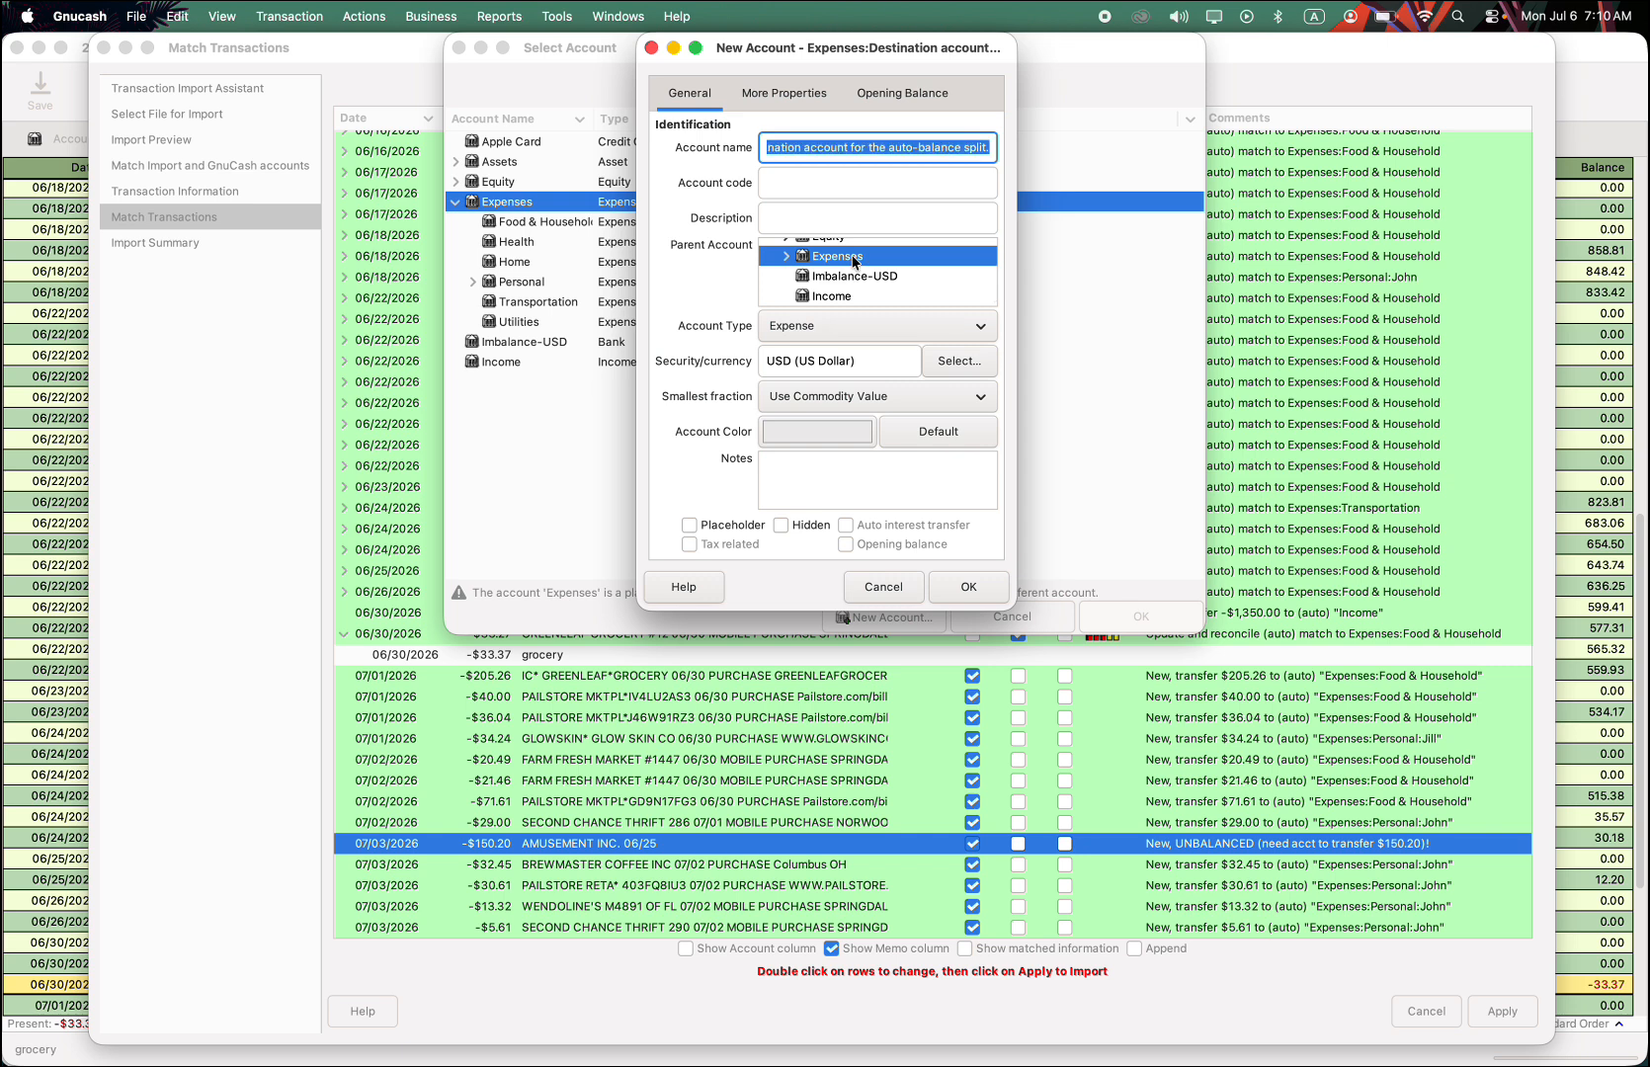
key("BackSpace")
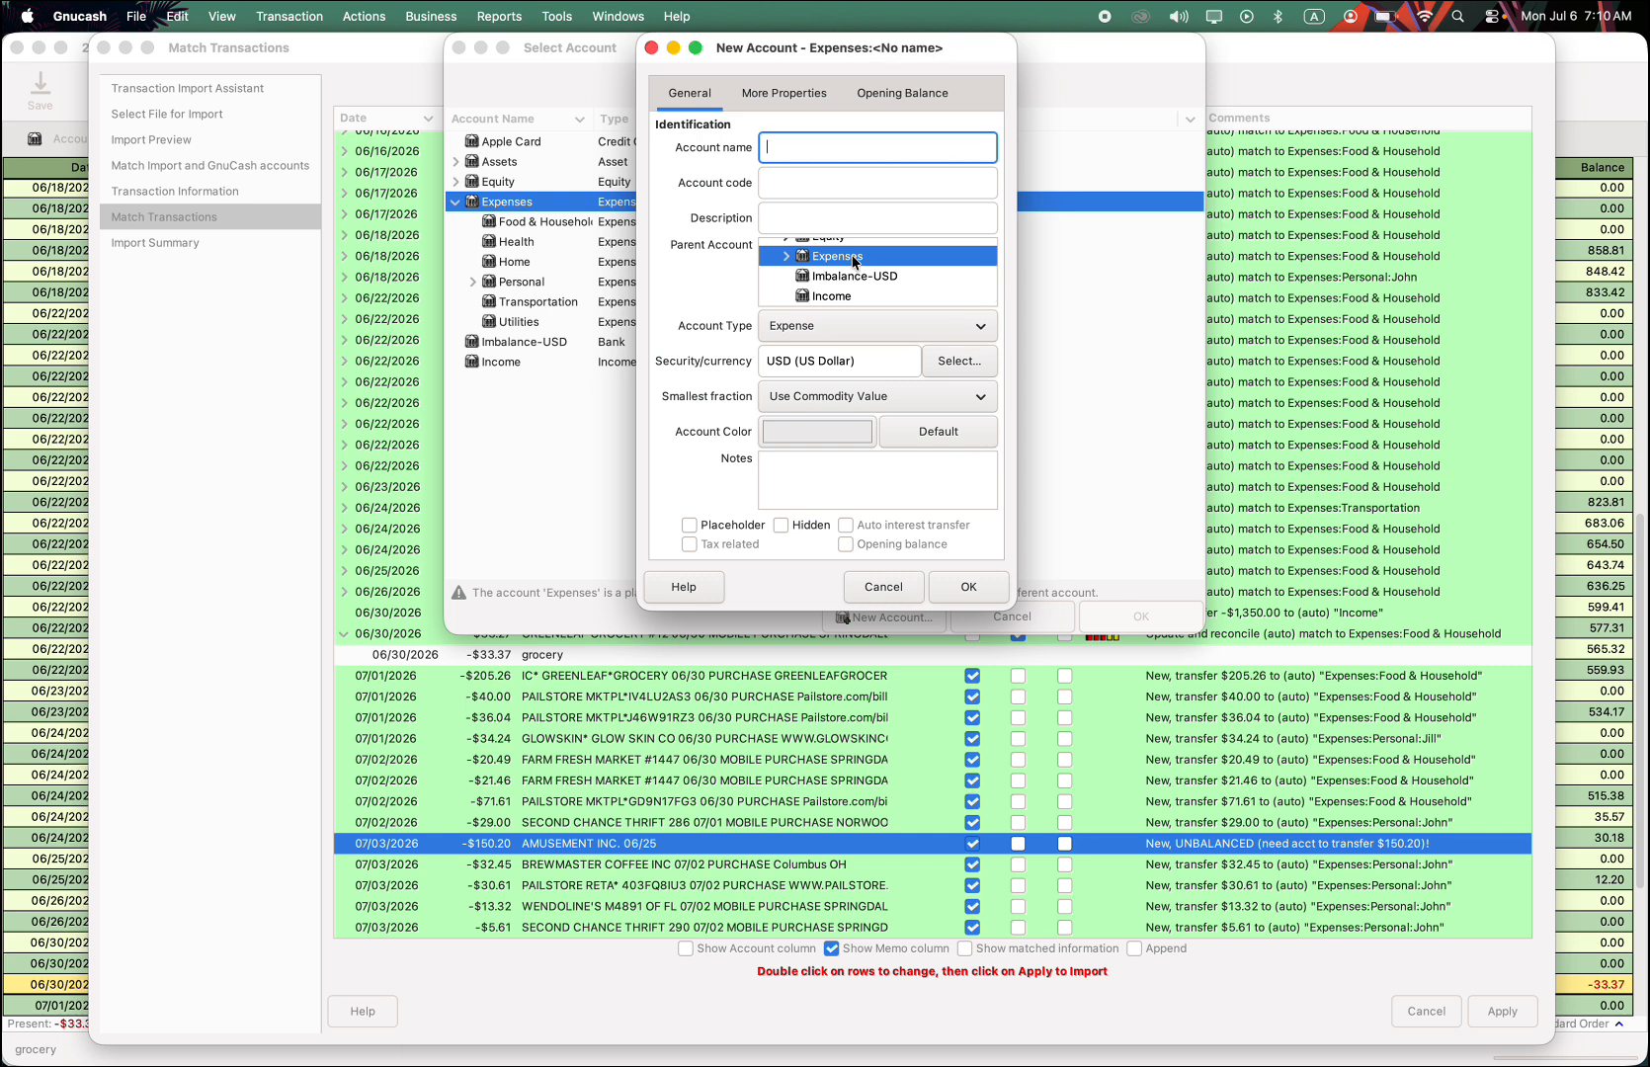
type("Fun")
left_click(968, 587)
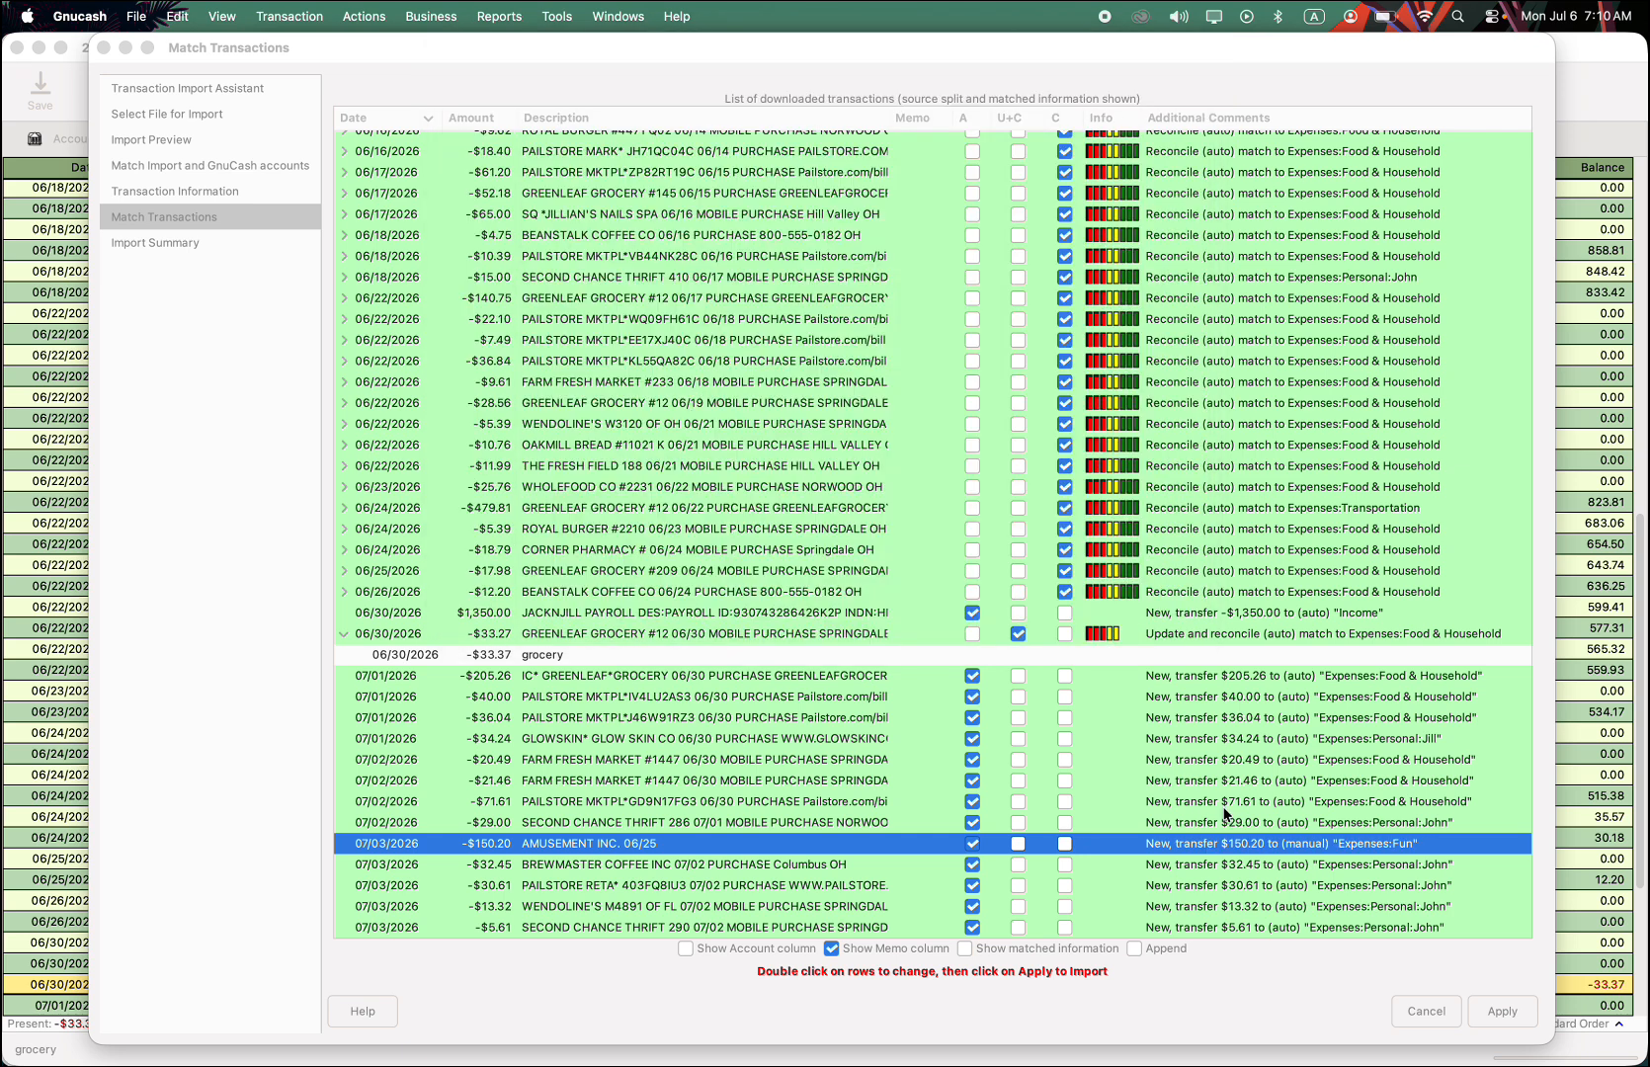
Step: Set the transfer account of the 07/03/2026 Brewmaster Coffee transaction to Expenses:Food & Household
left_click(647, 858)
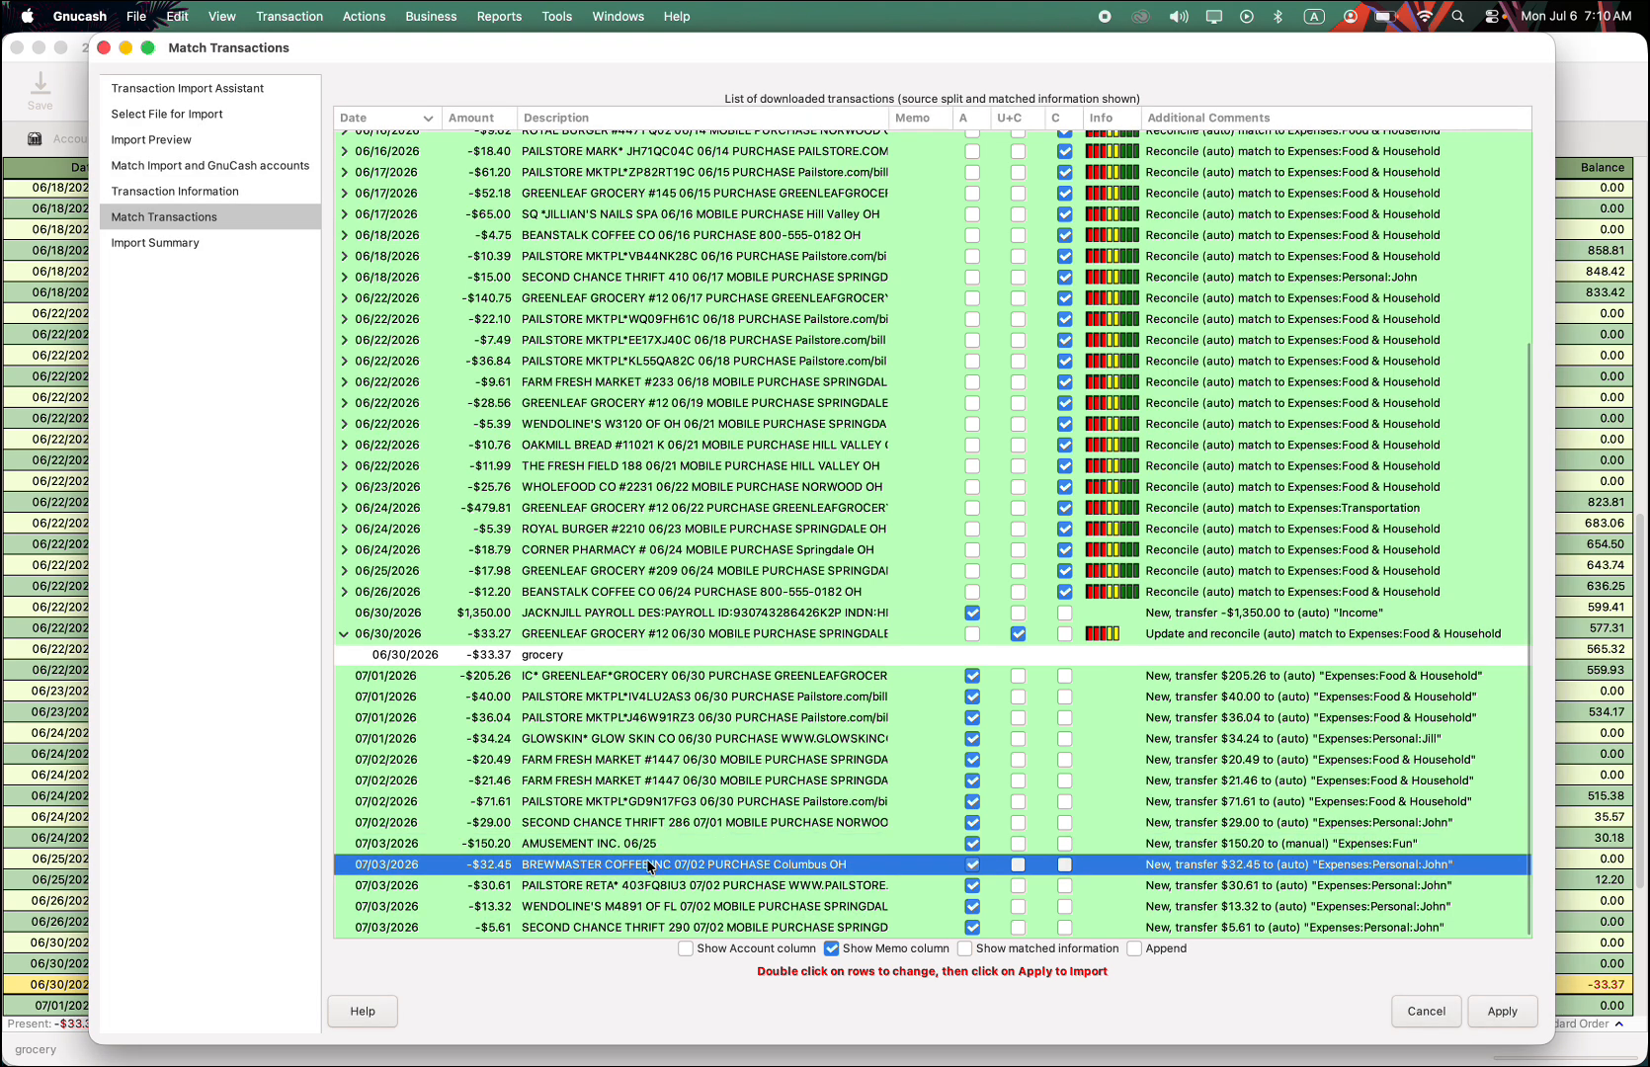
left_click(647, 845)
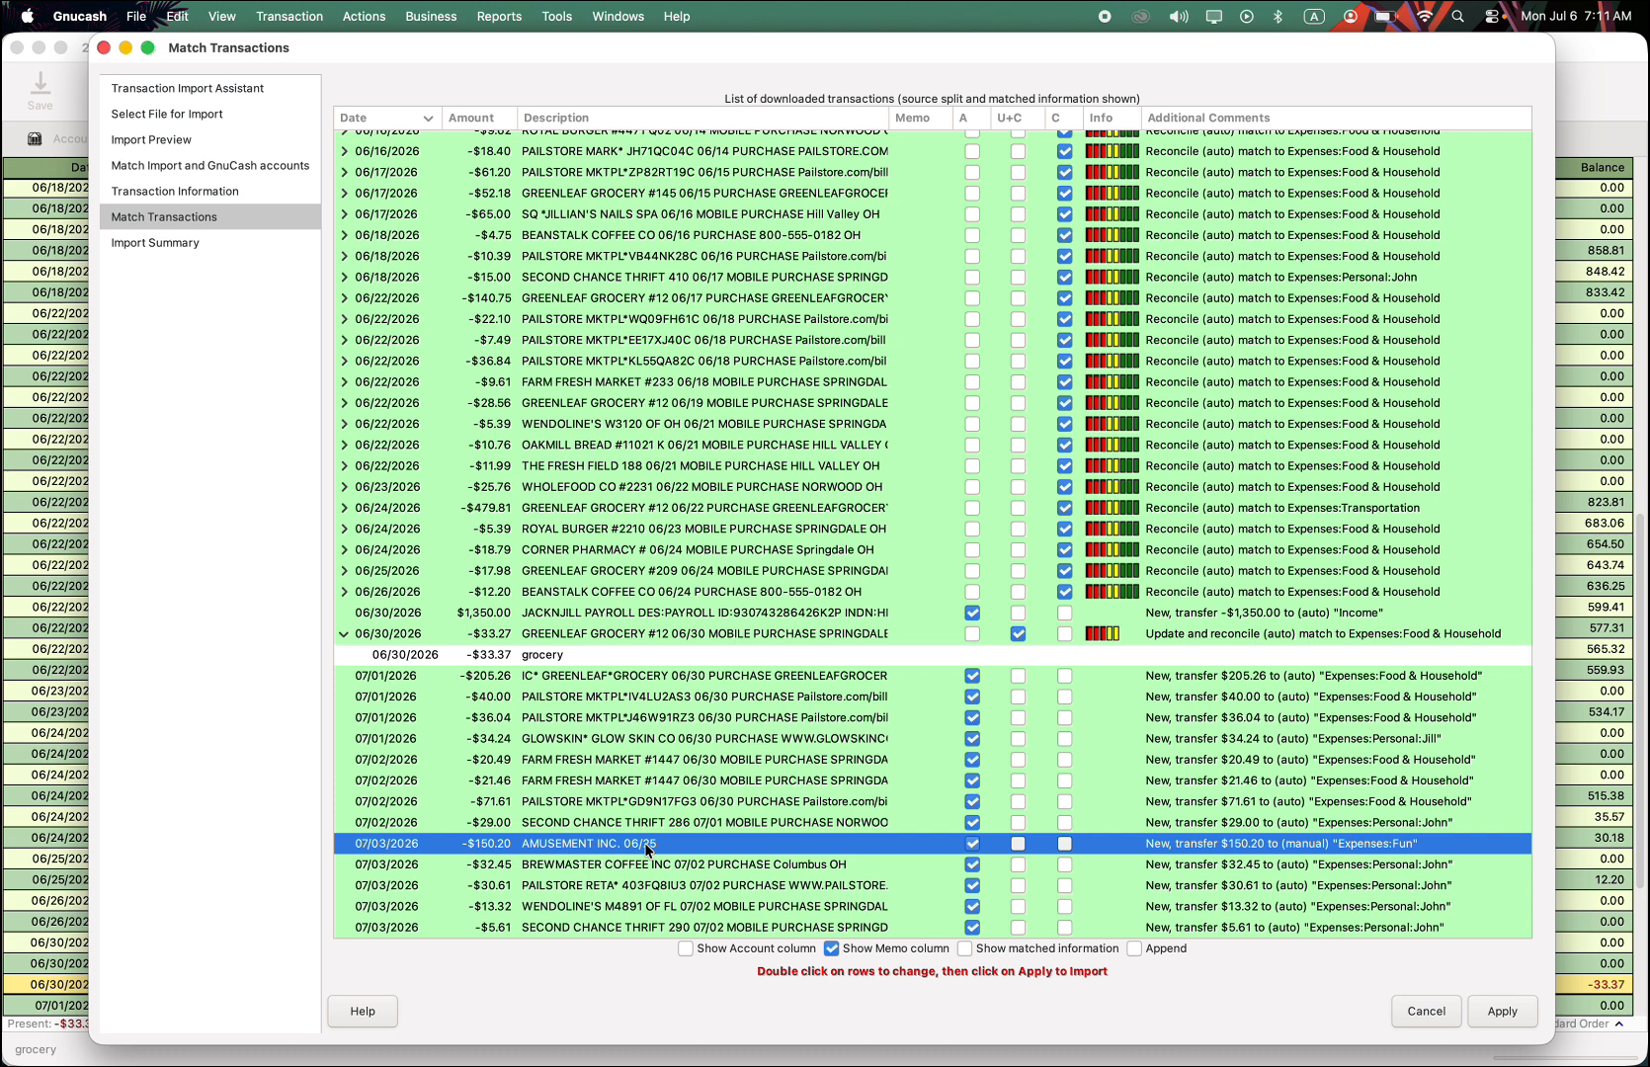
left_click(584, 889)
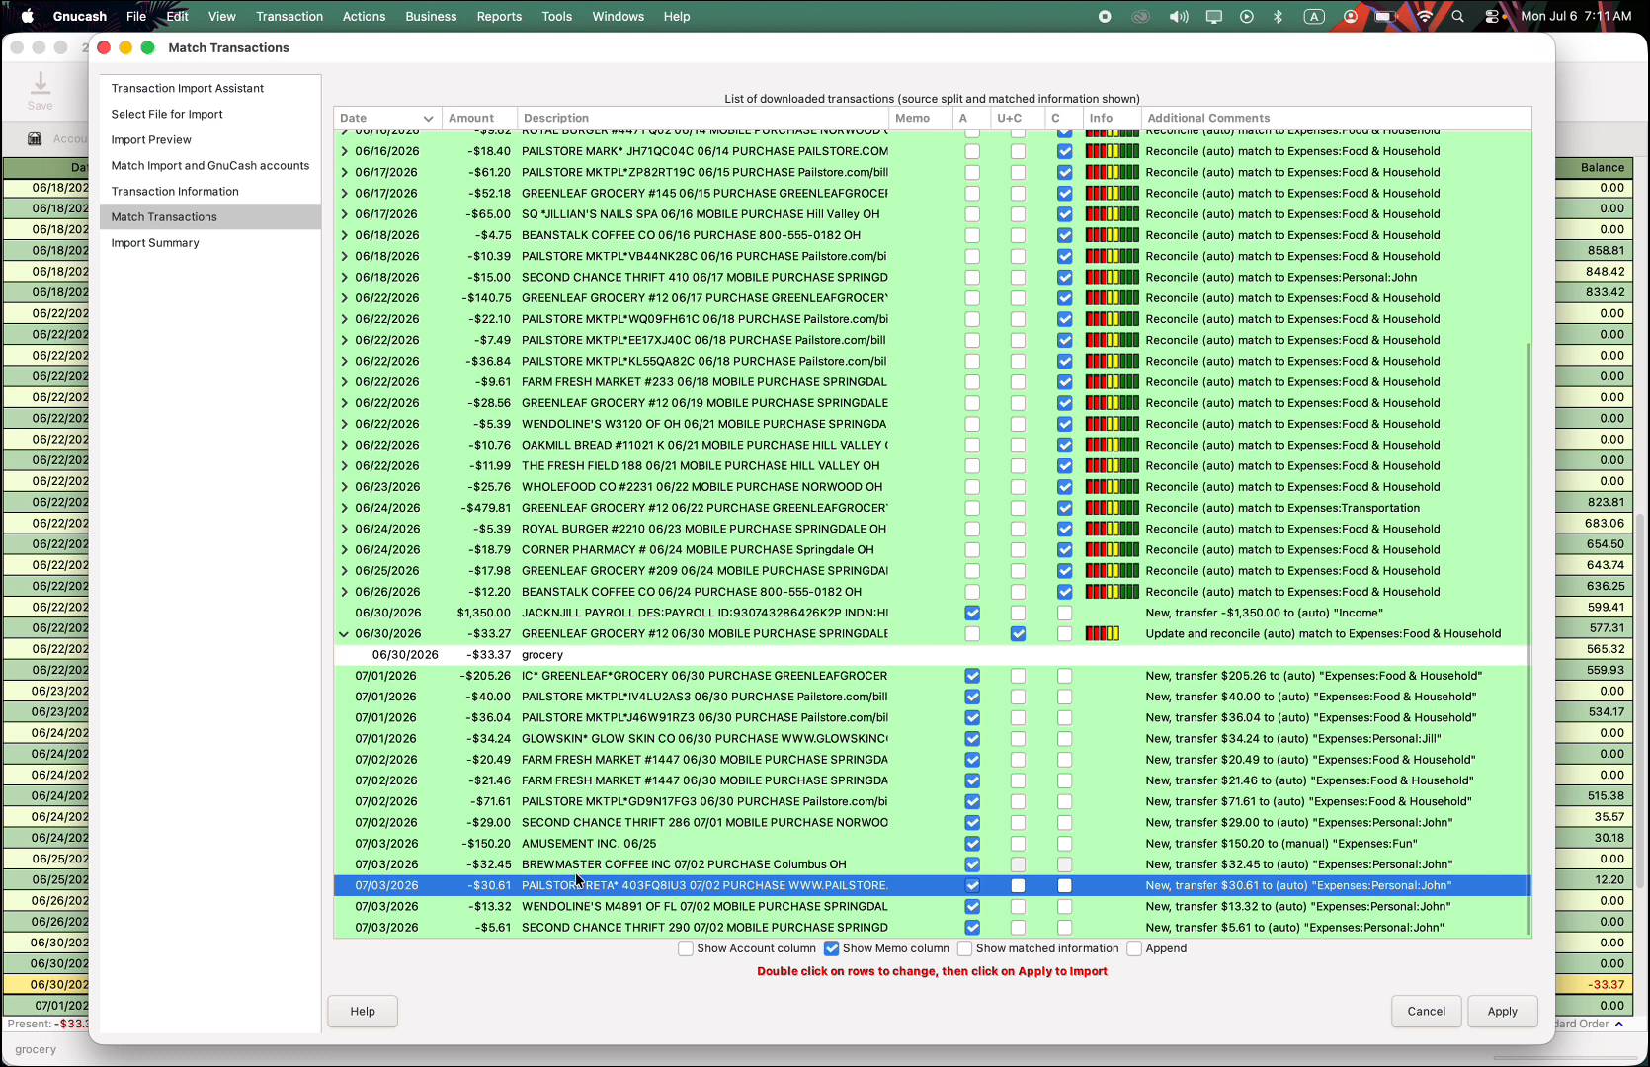
left_click(579, 867)
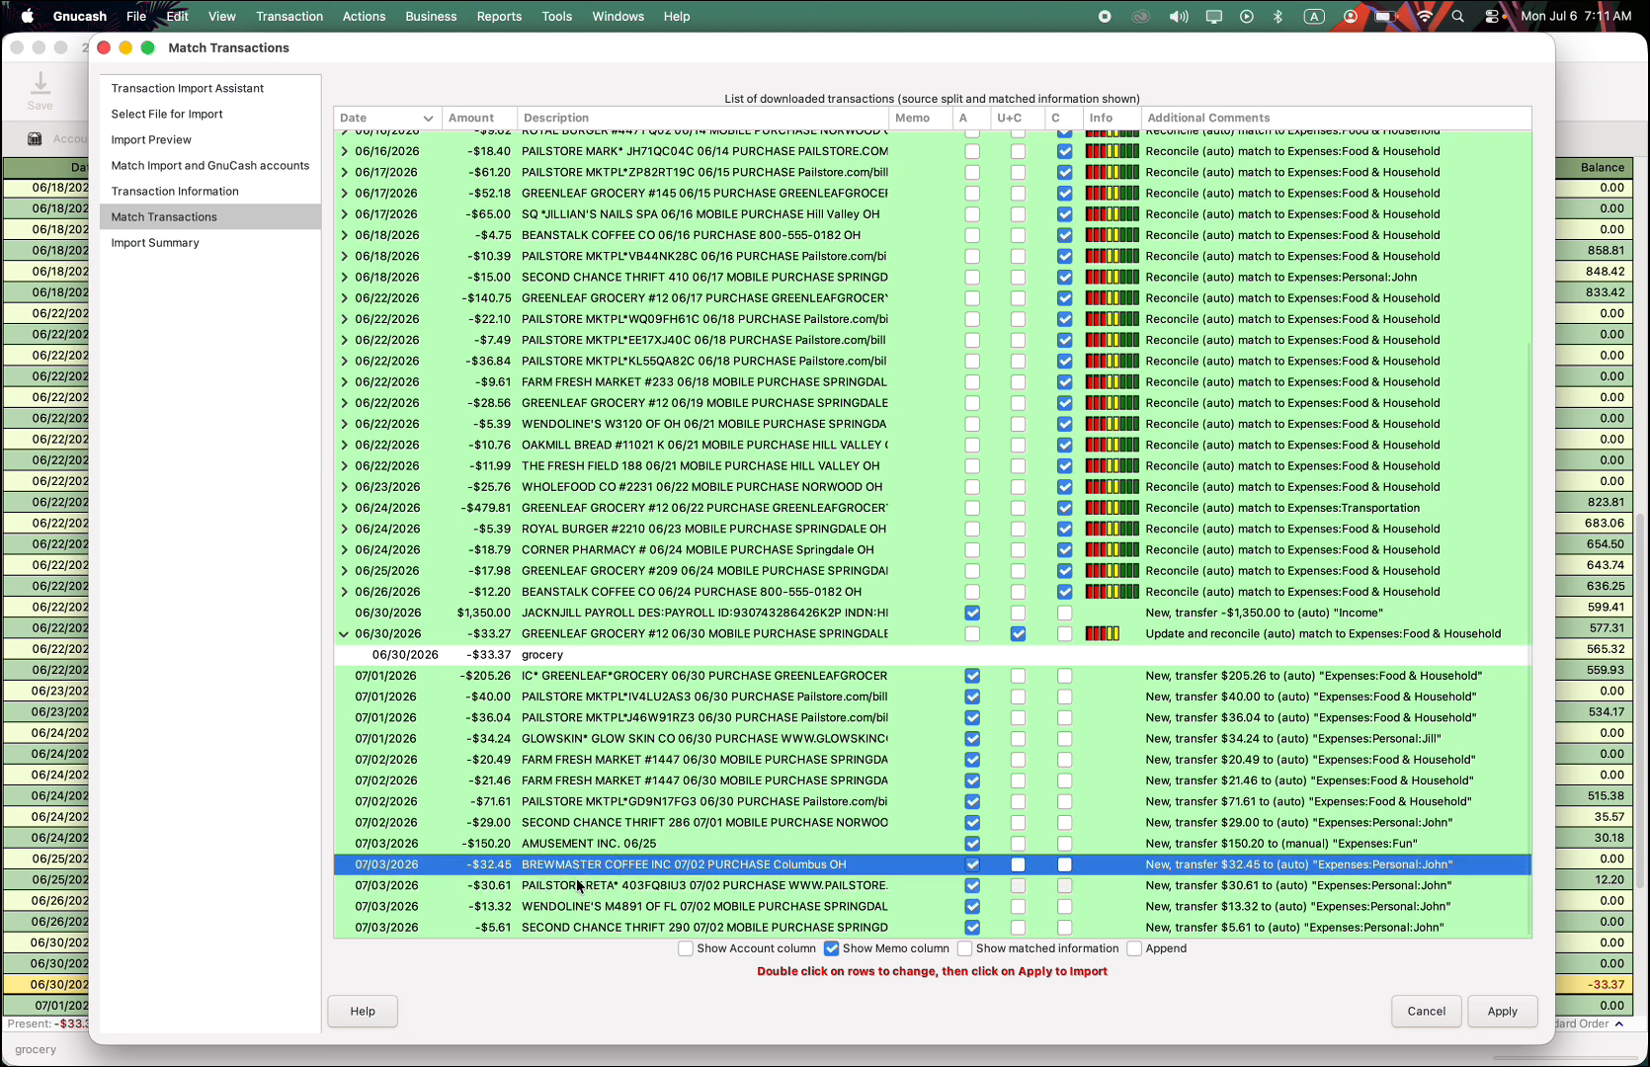
left_click(574, 909)
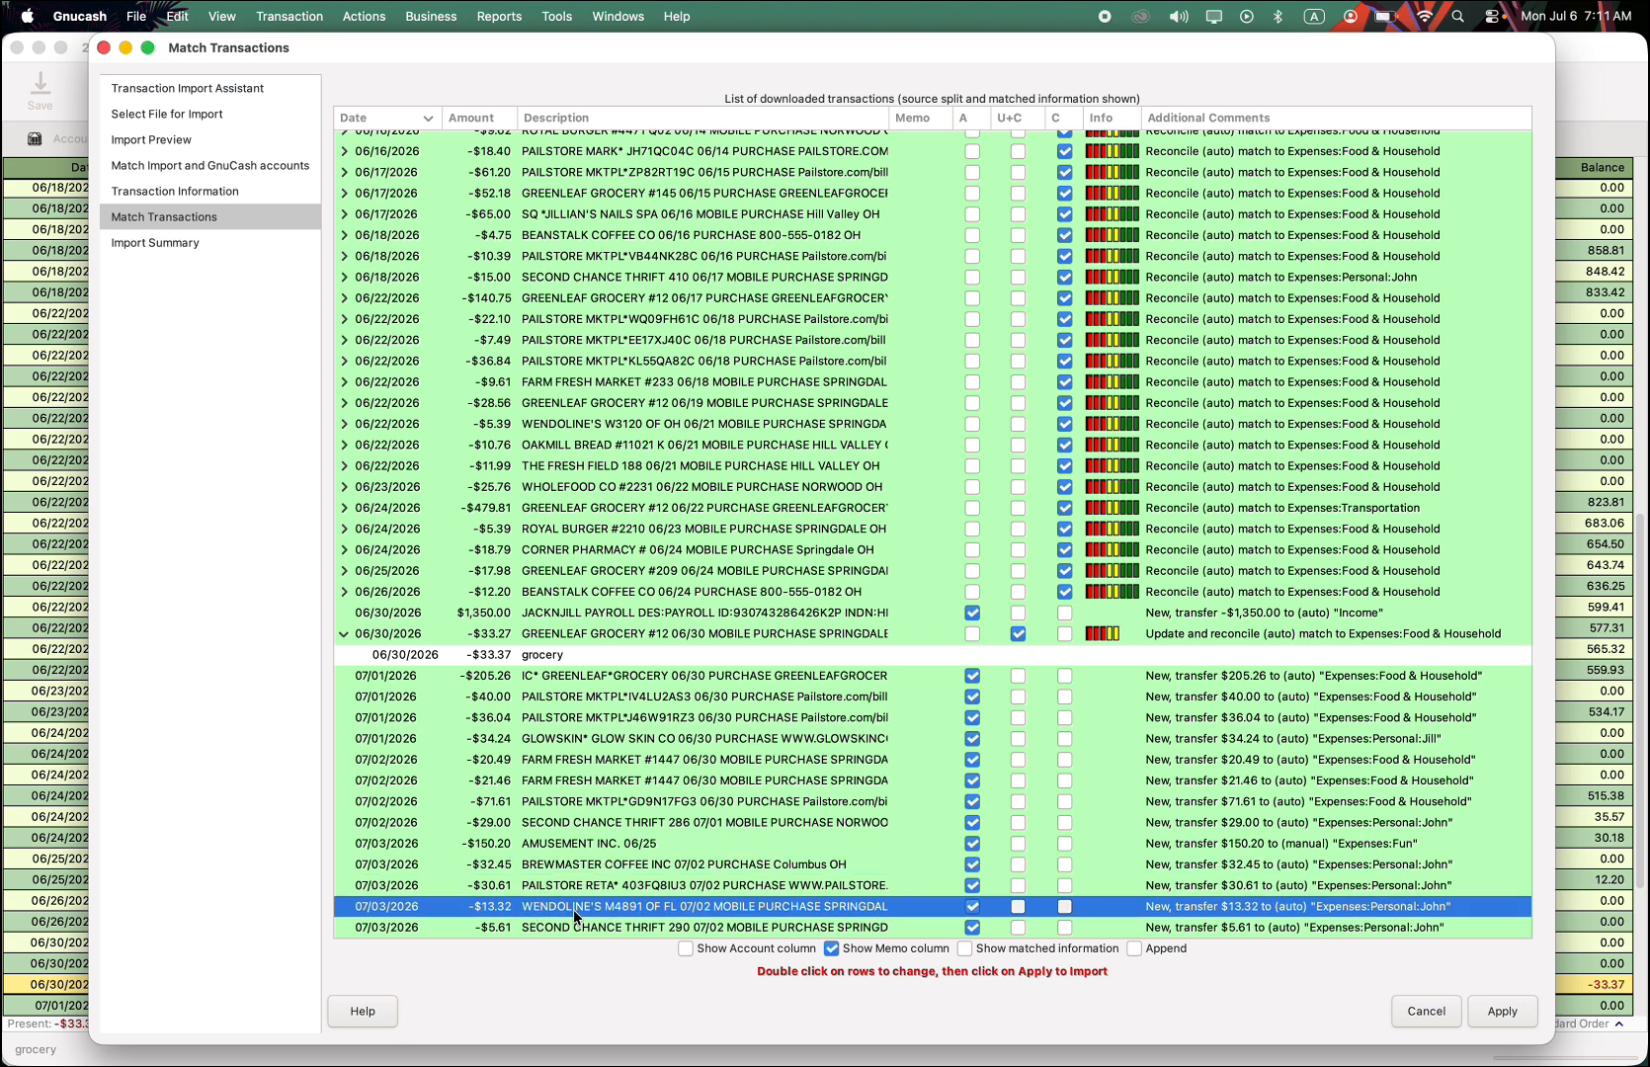
double_click(609, 867)
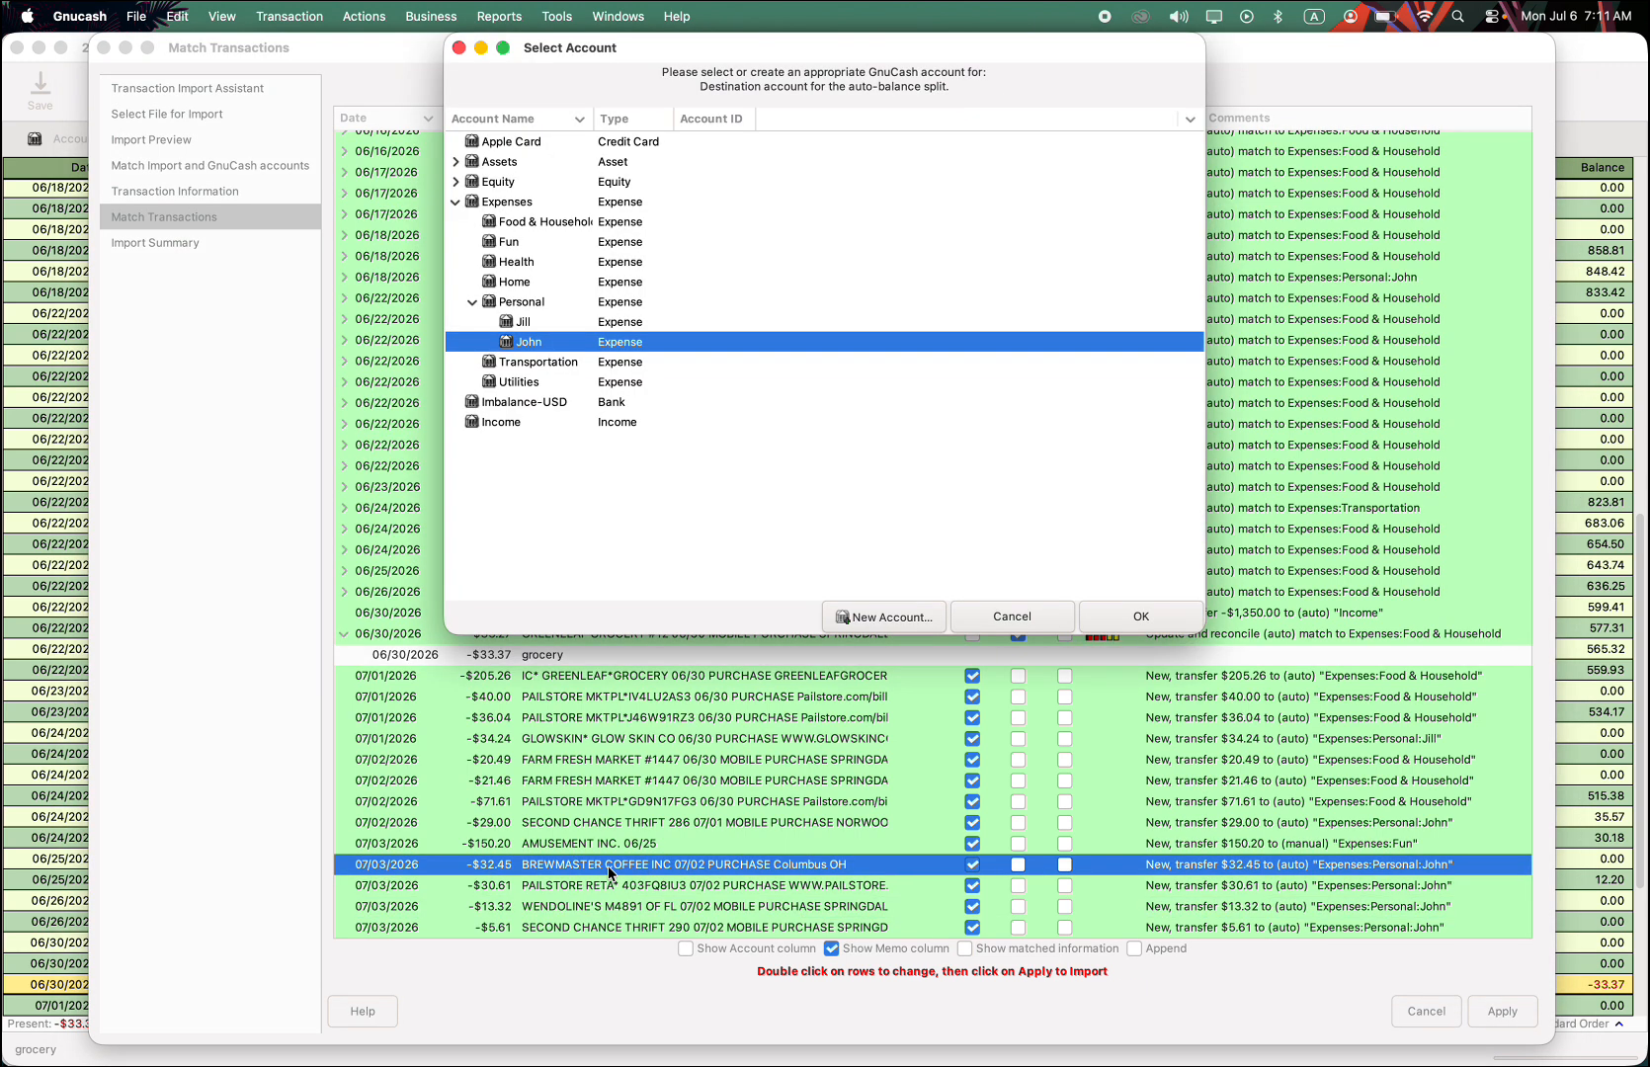
double_click(532, 224)
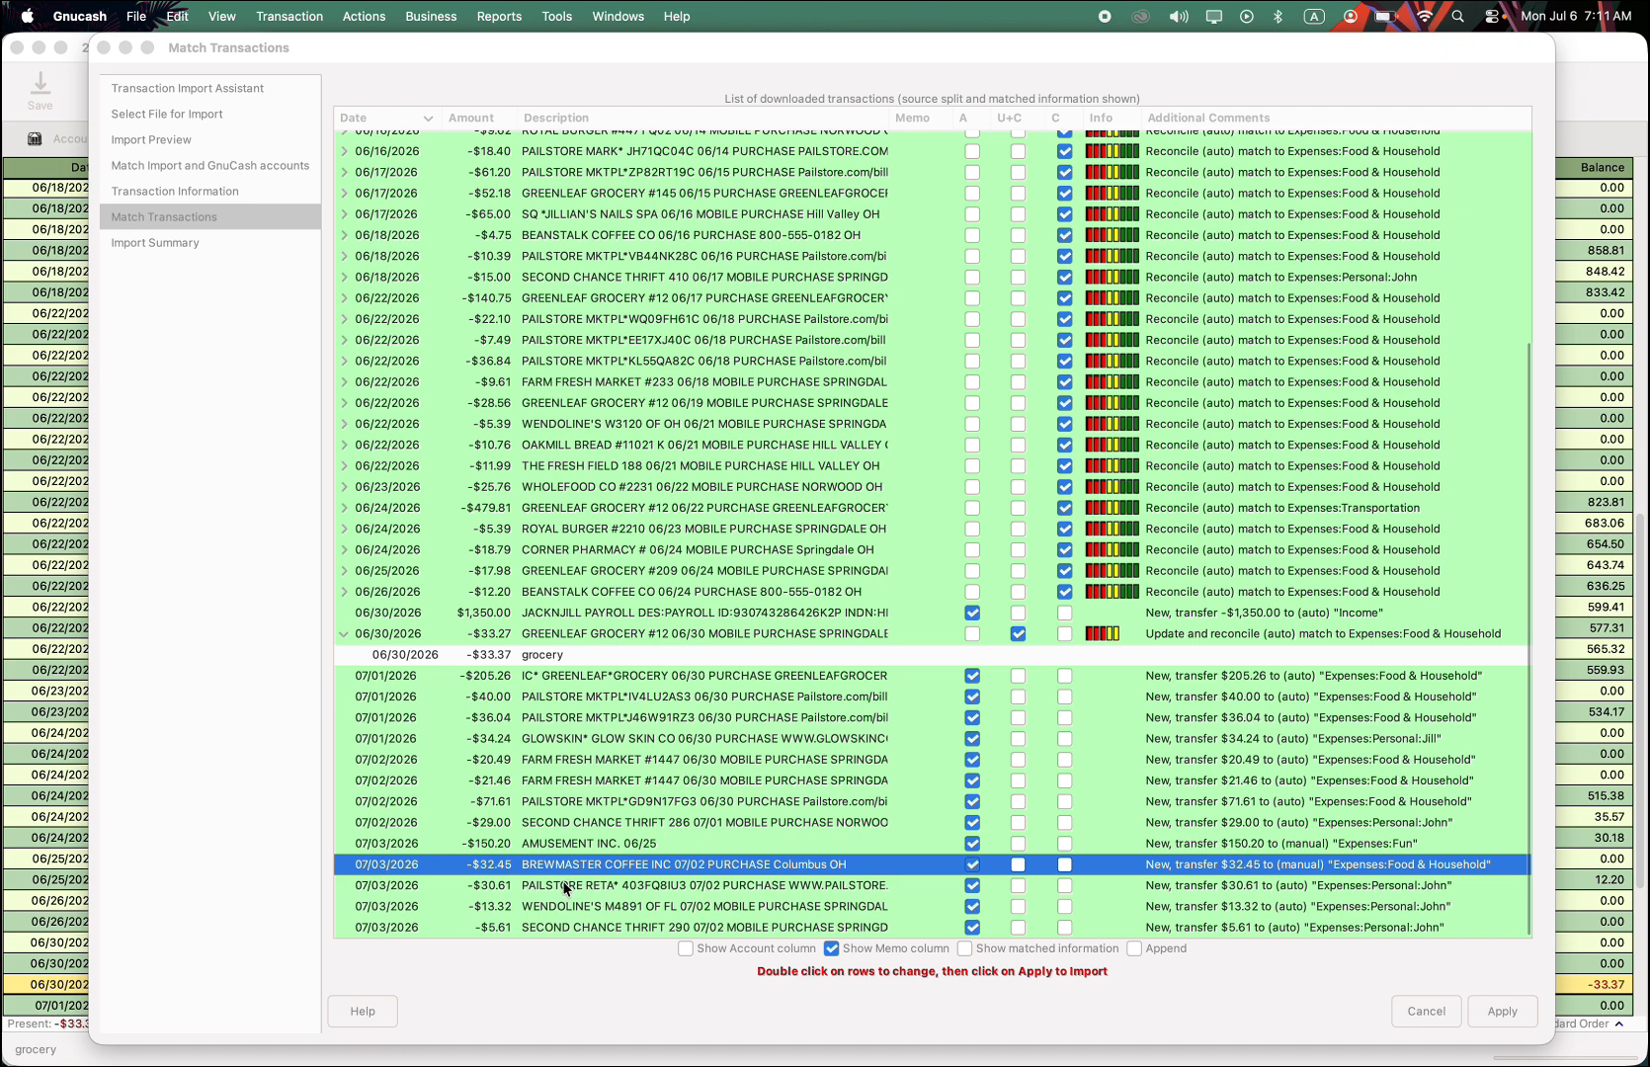
Step: Reassign the 07/03/2026 Pailstore and Wendoline's transactions to Expenses:Food & Household
double_click(566, 887)
double_click(532, 229)
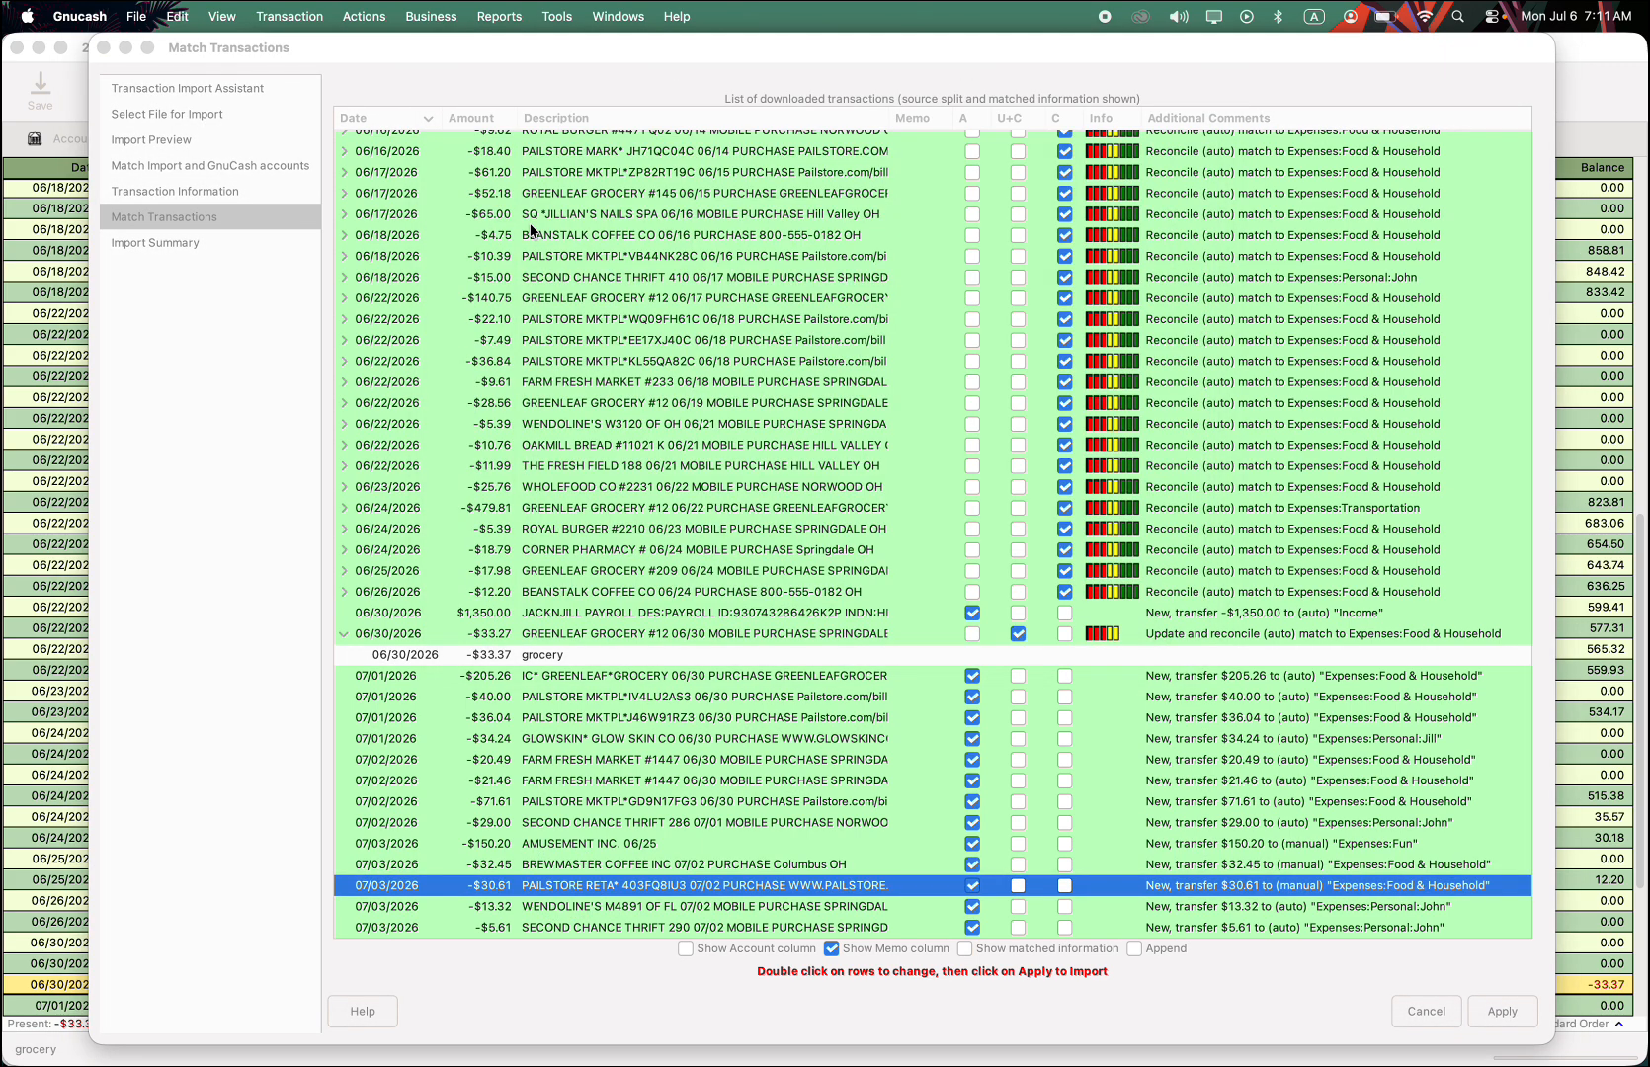
double_click(555, 906)
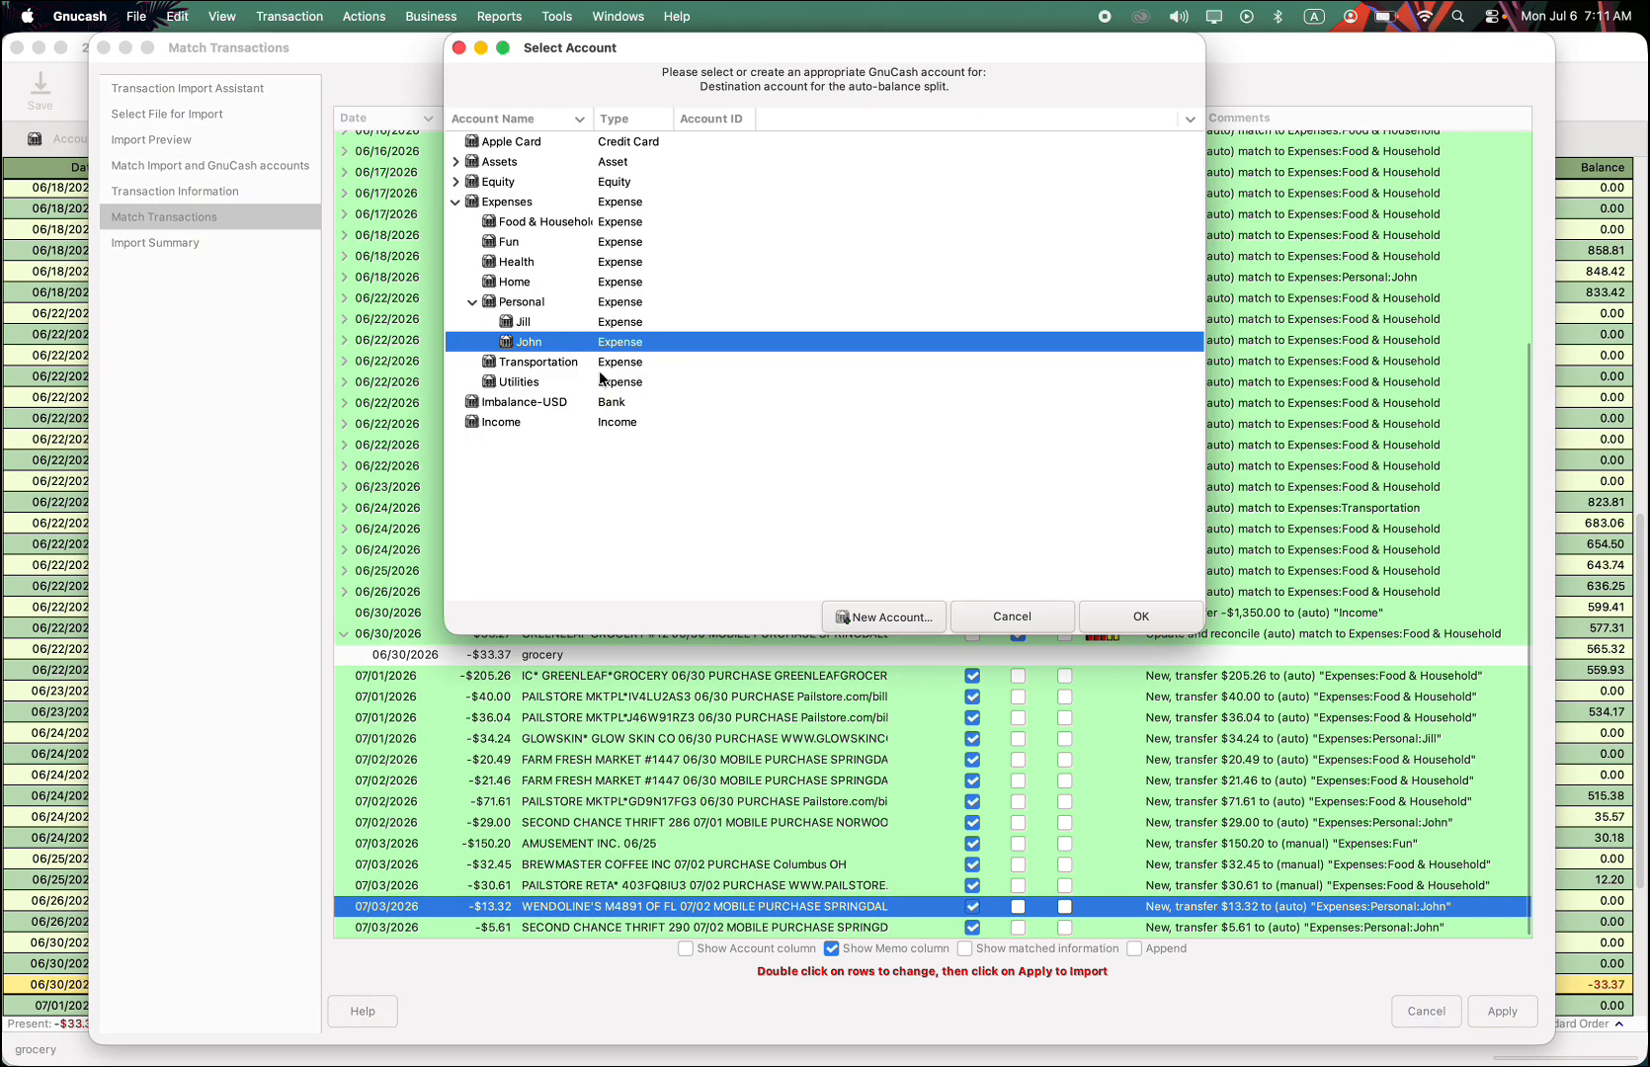
left_click(547, 226)
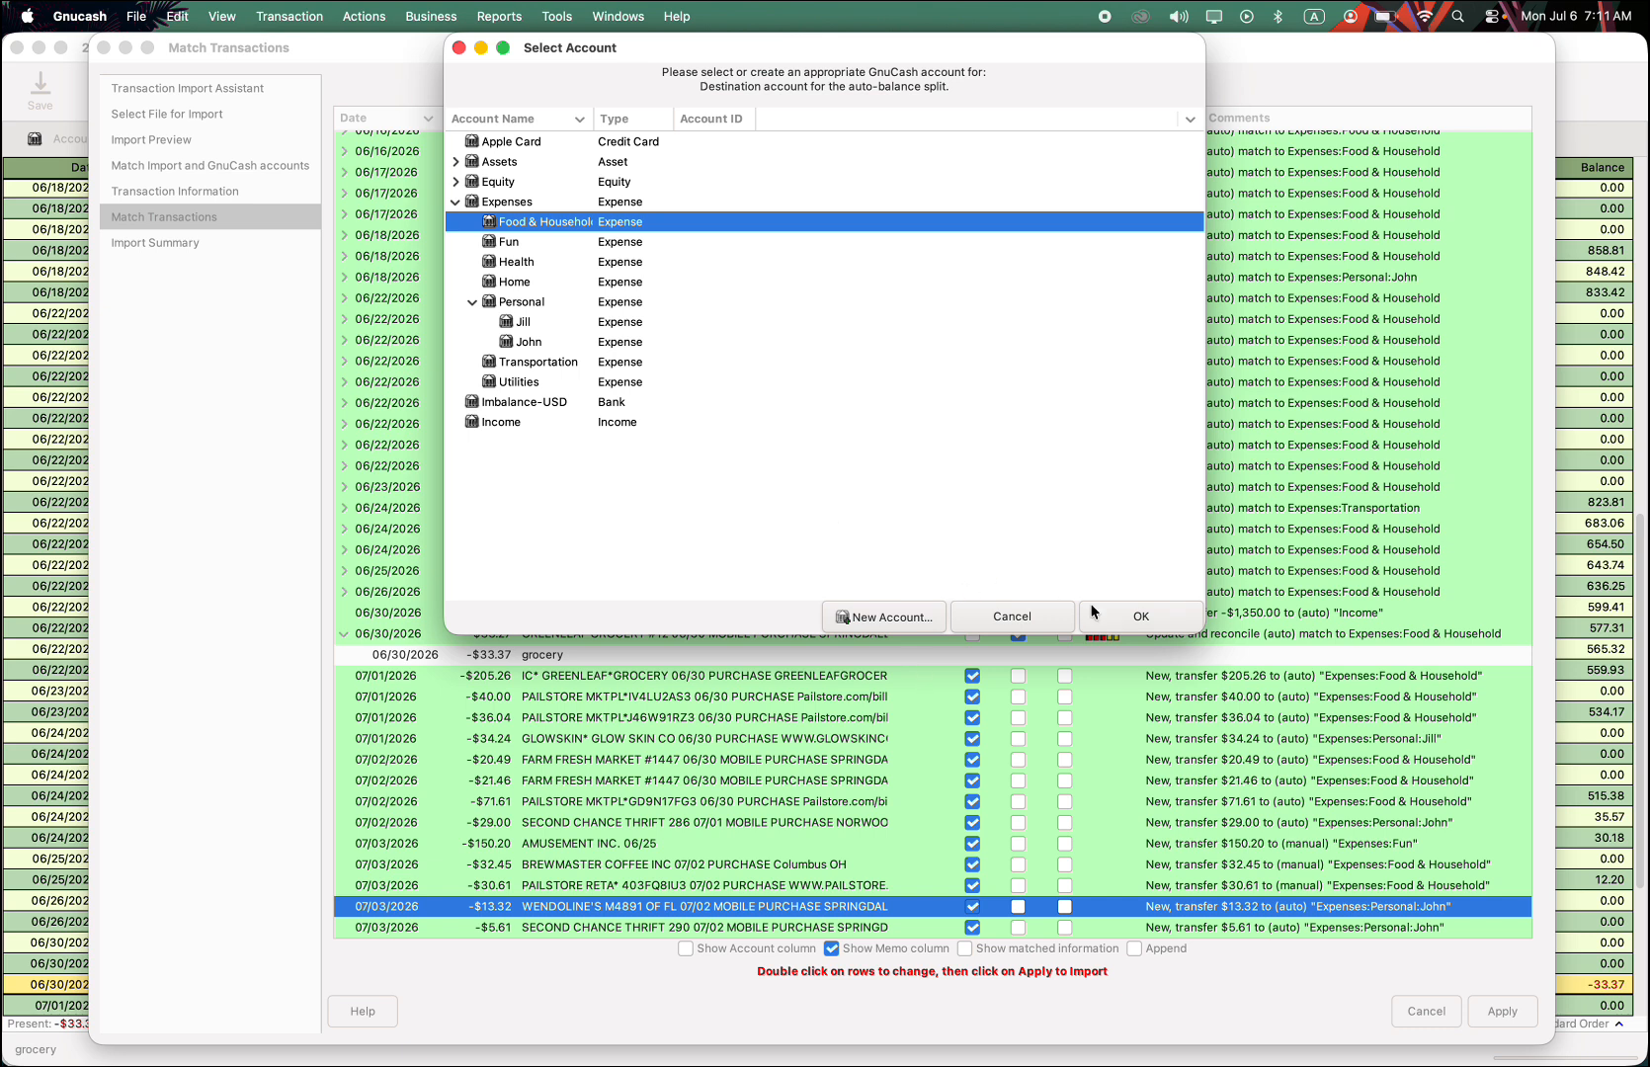
left_click(1117, 621)
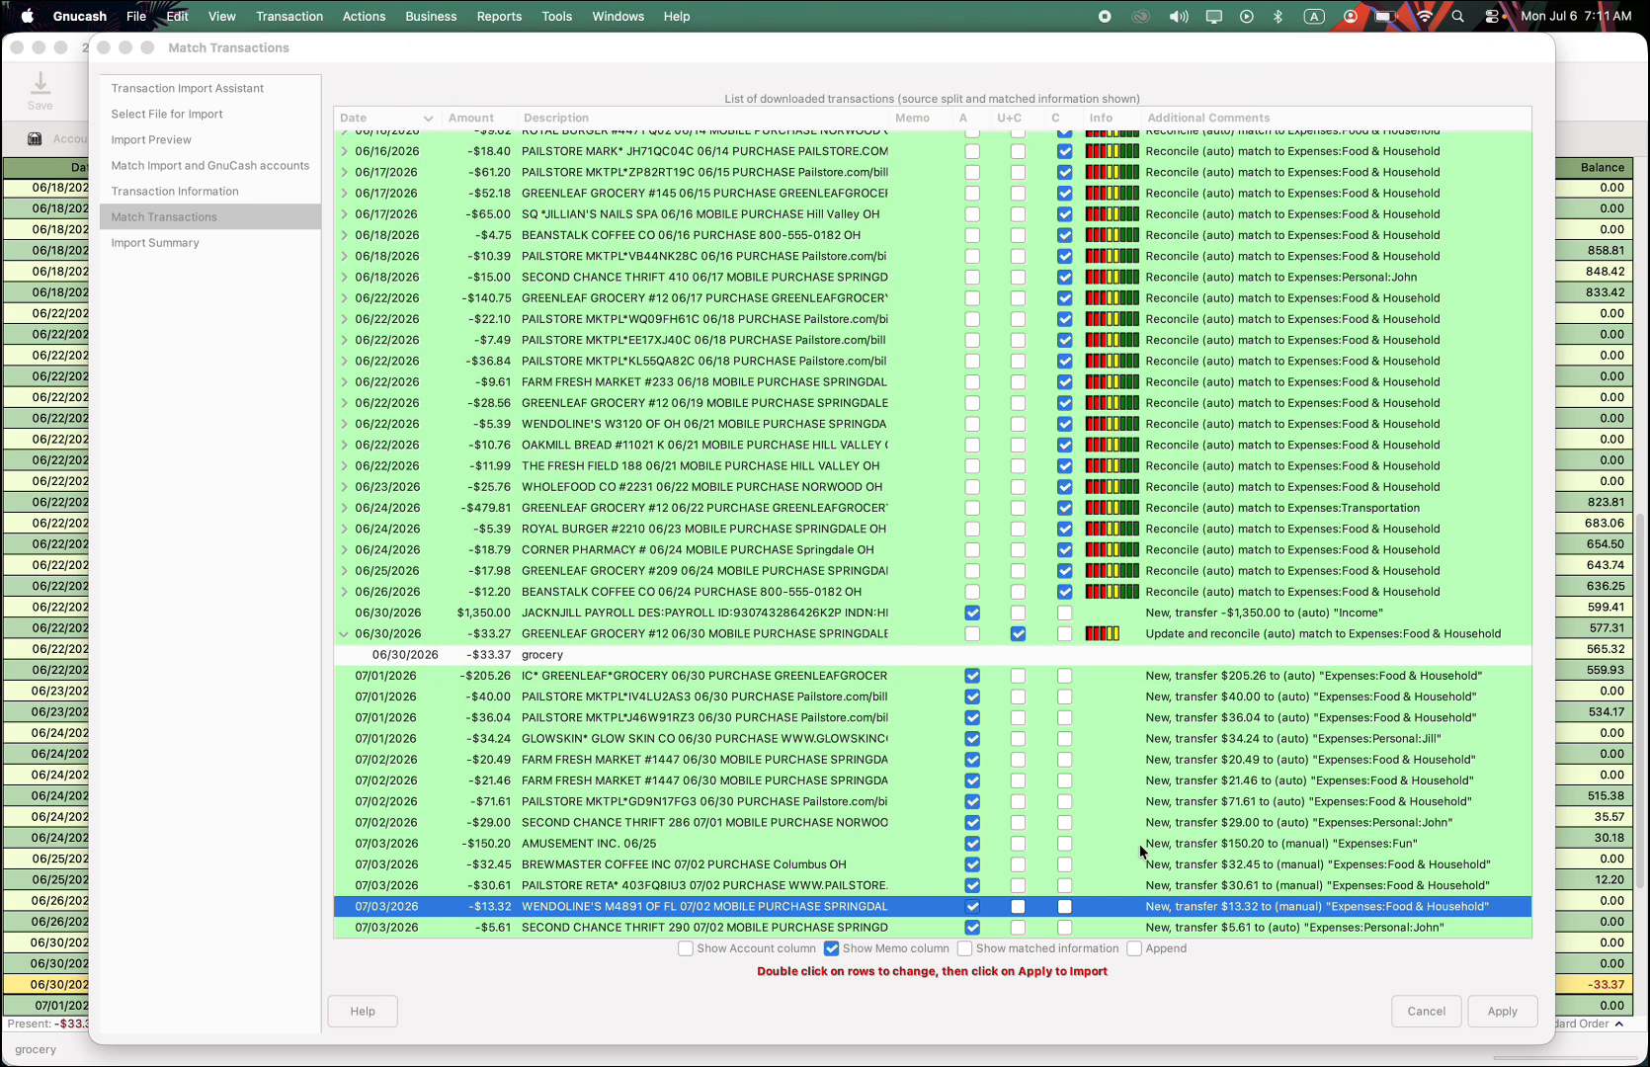
Step: Apply the matched transactions to complete the import and close the import summary
left_click(1506, 1010)
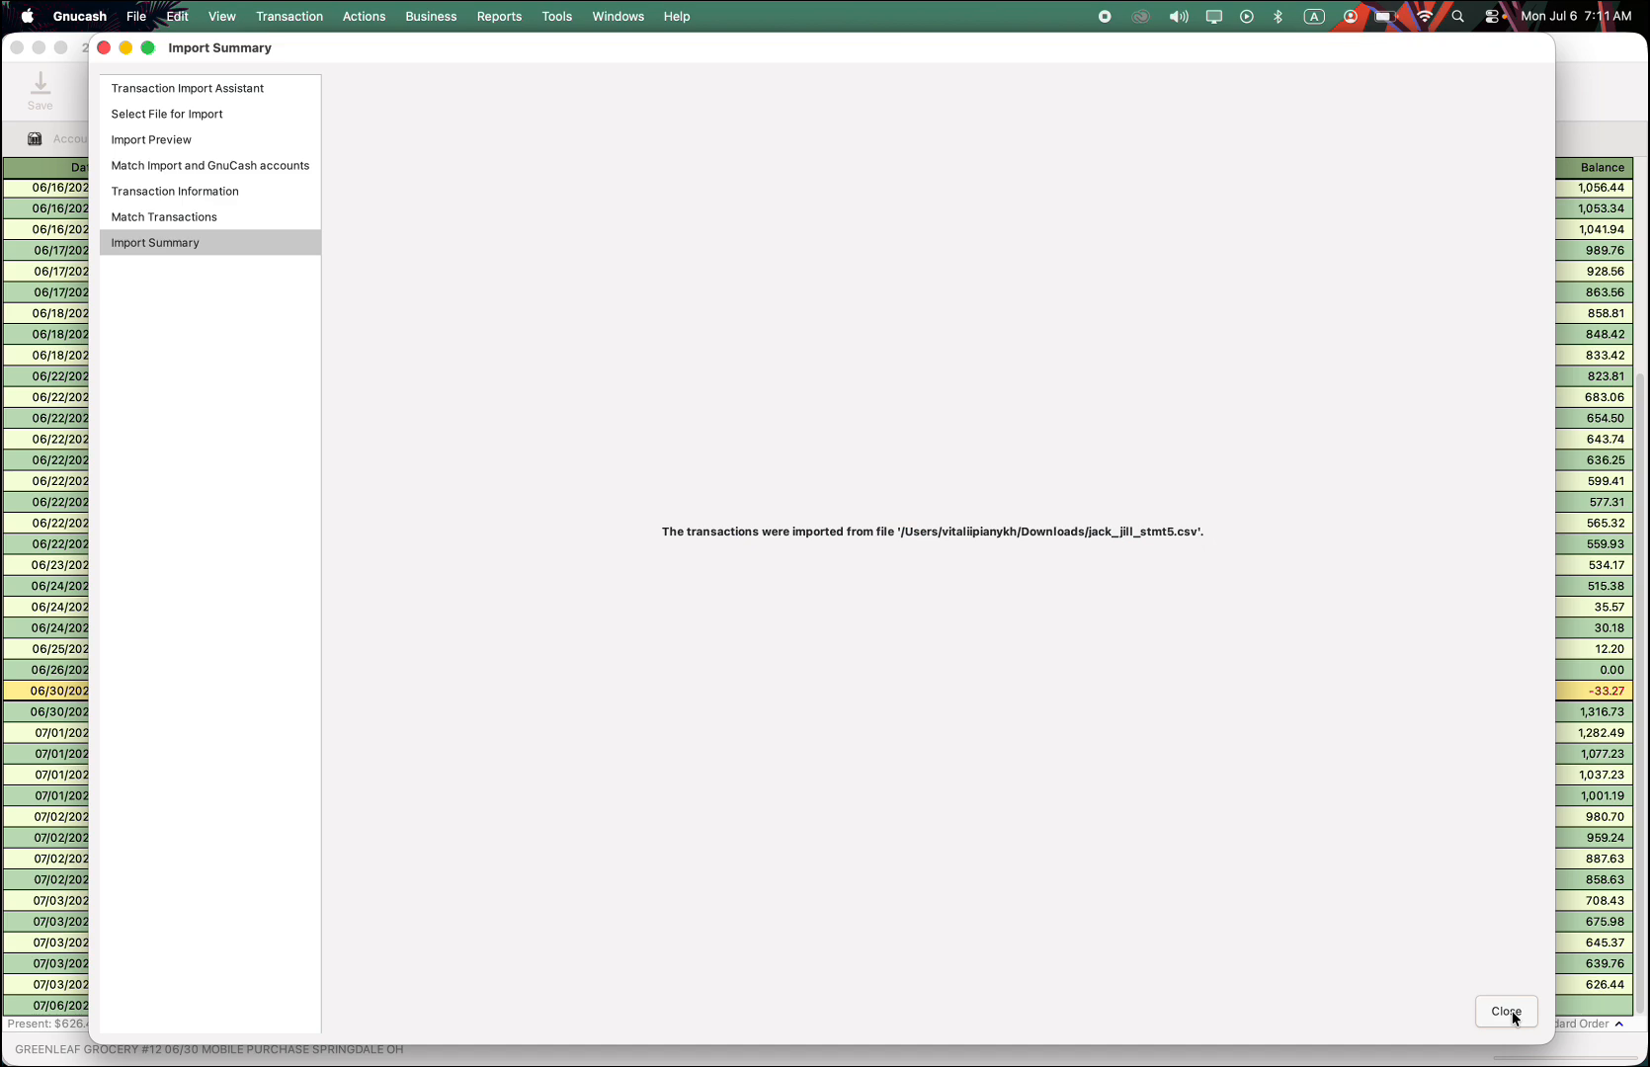
left_click(1512, 1011)
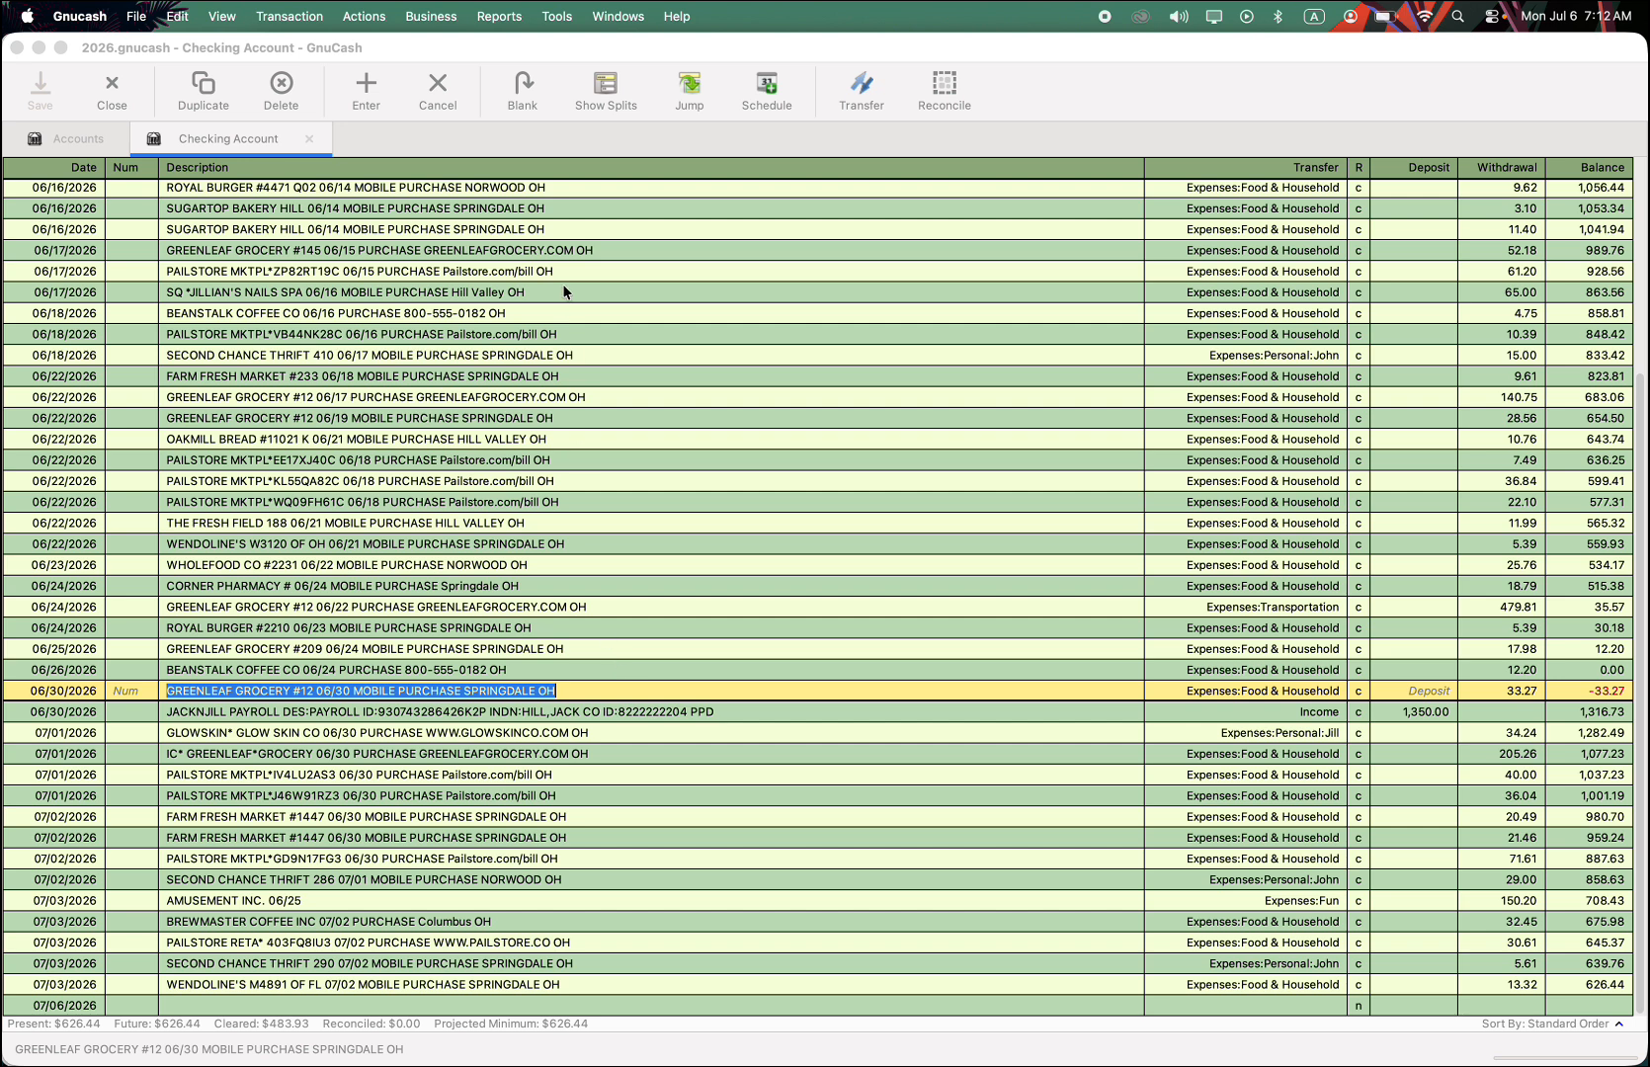
Step: Close the Checking Account register and inspect the Imbalance-USD register for uncategorized transactions
left_click(309, 138)
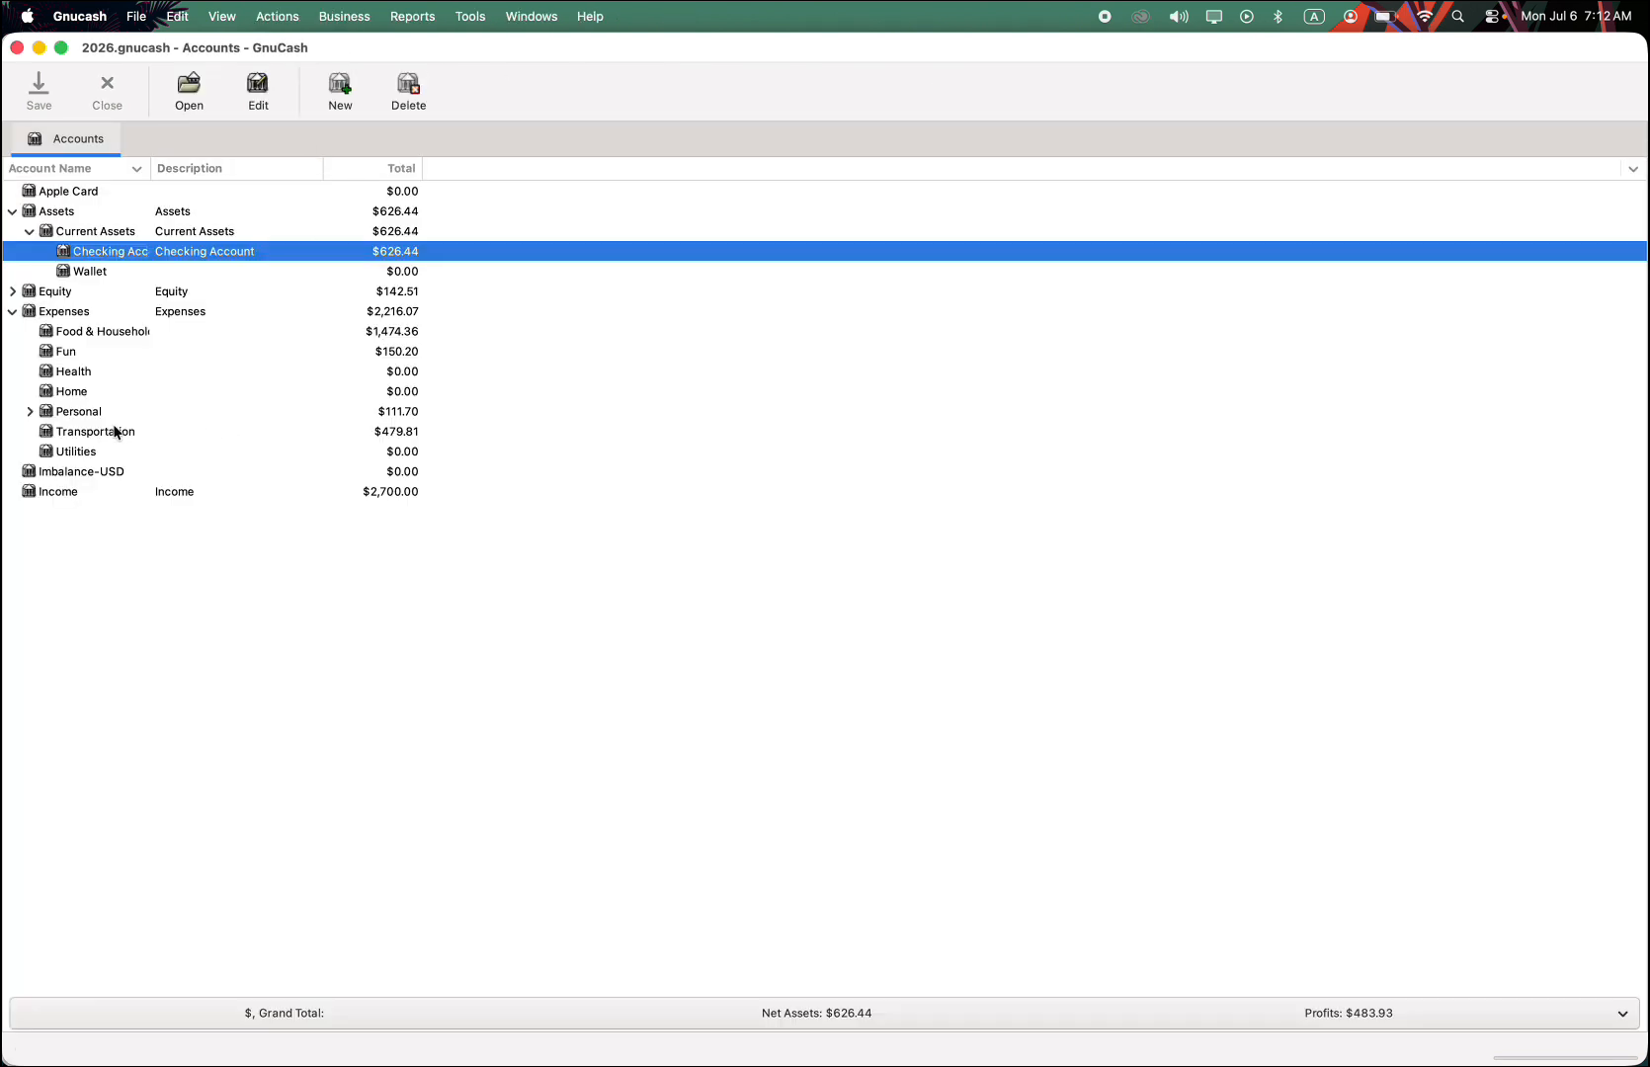
double_click(79, 474)
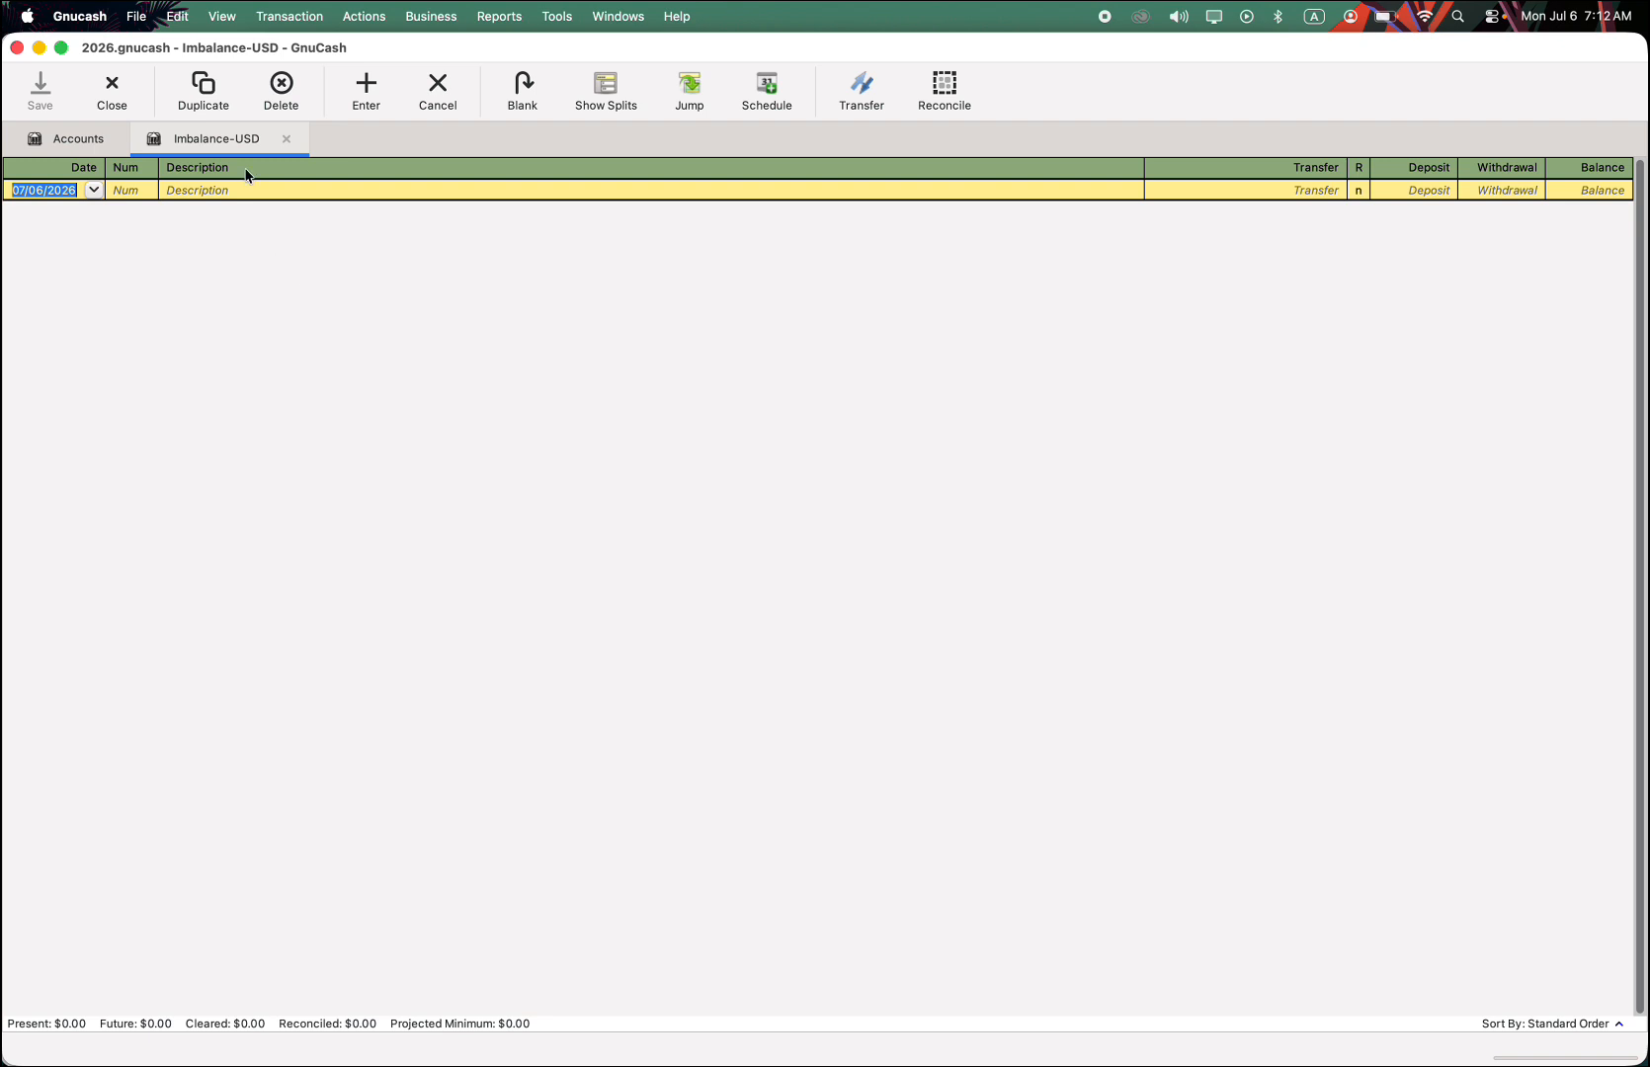
left_click(286, 138)
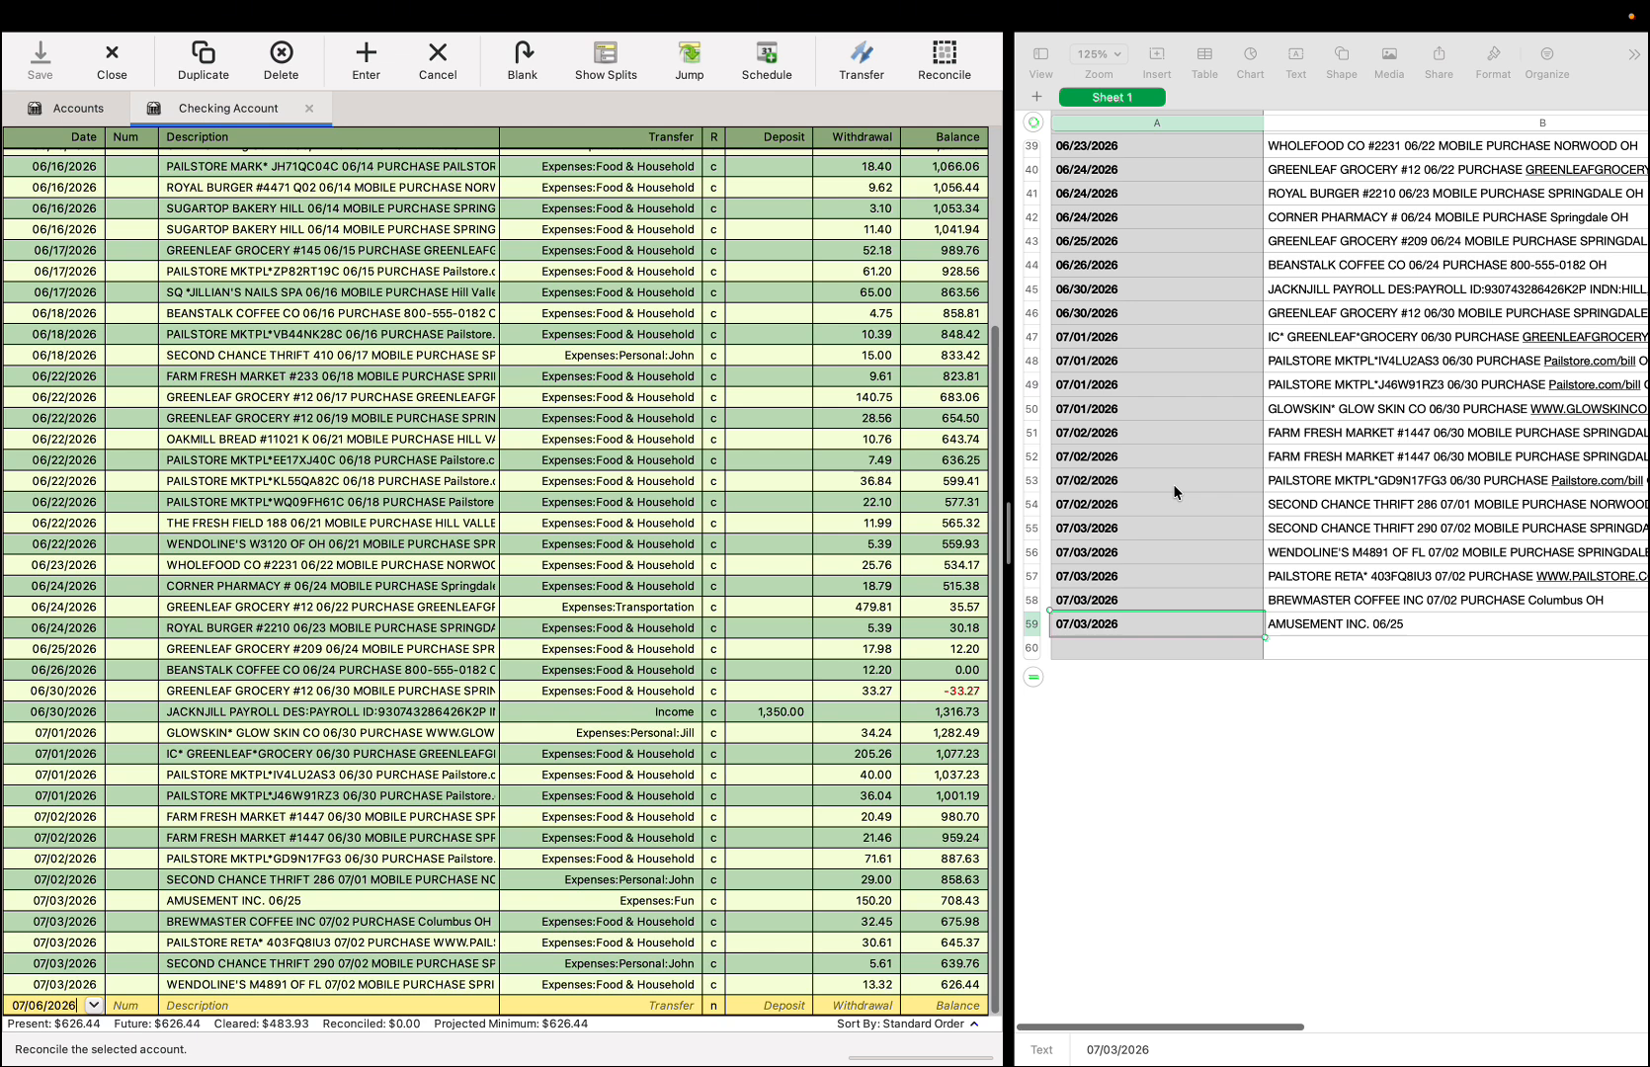
Step: Start reconciling the Checking Account with statement date 07/03/2026 and ending balance 626.44, taken from the last row of the statement spreadsheet
scroll(1175, 491, "right", 10)
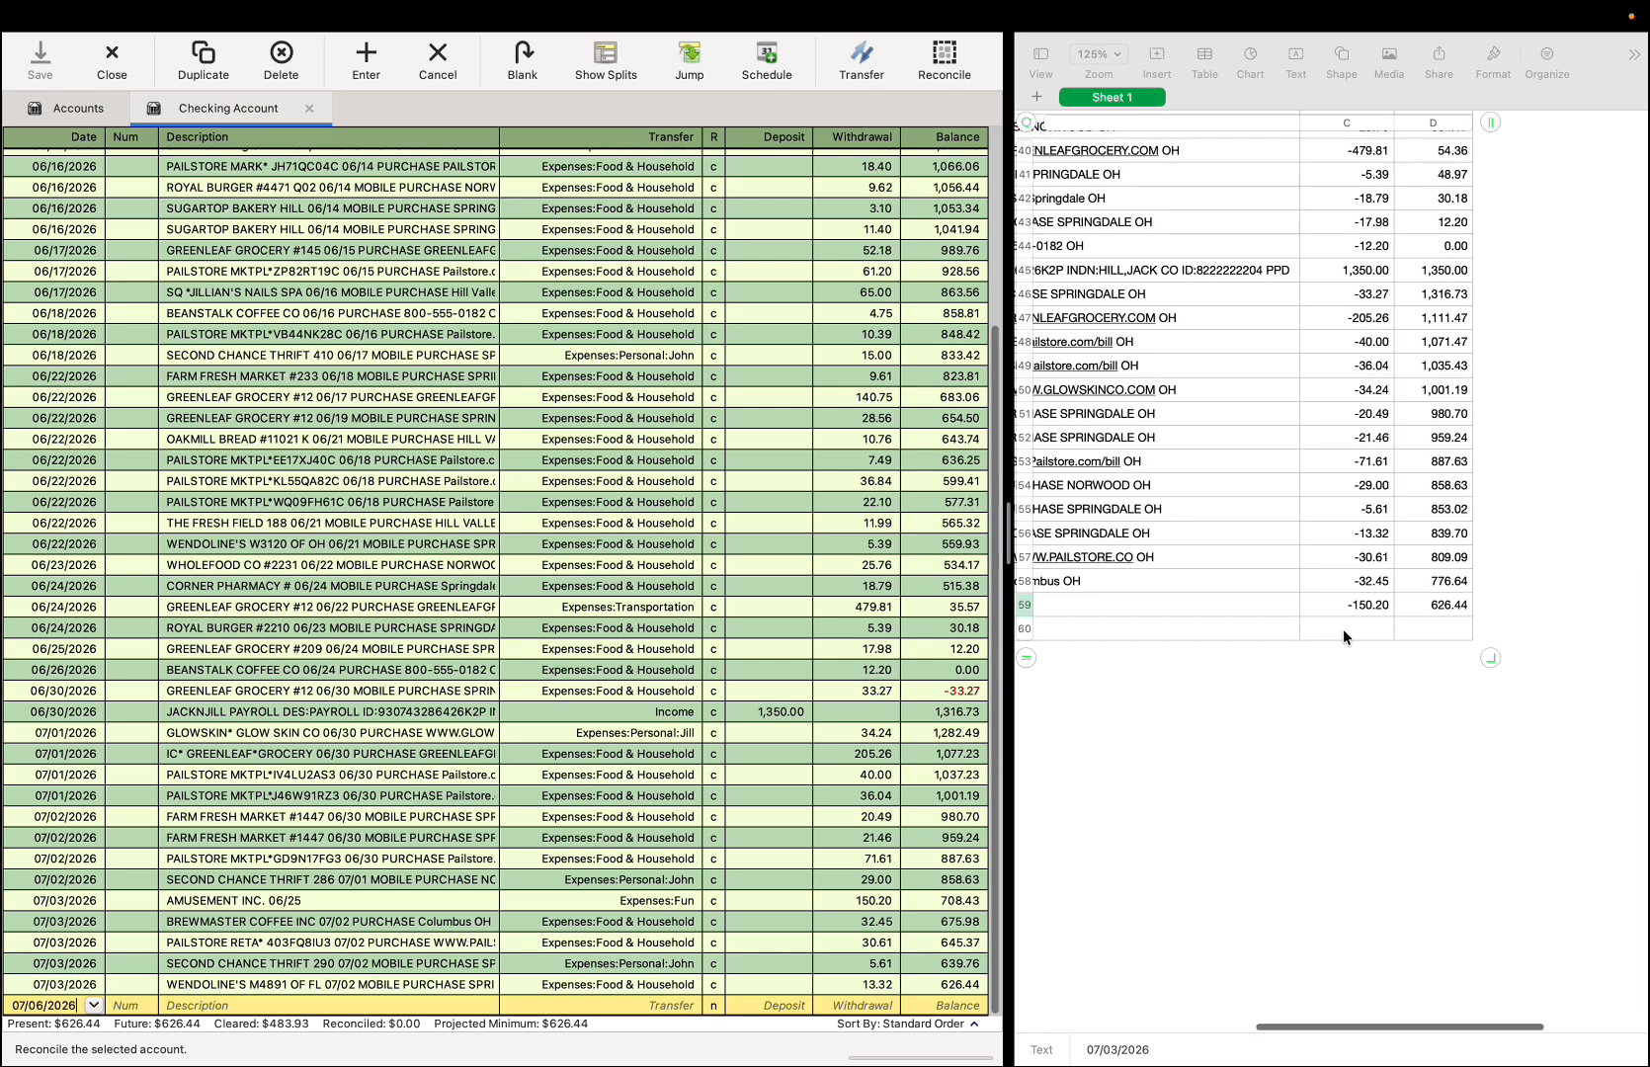
scroll(1343, 628, "left", 10)
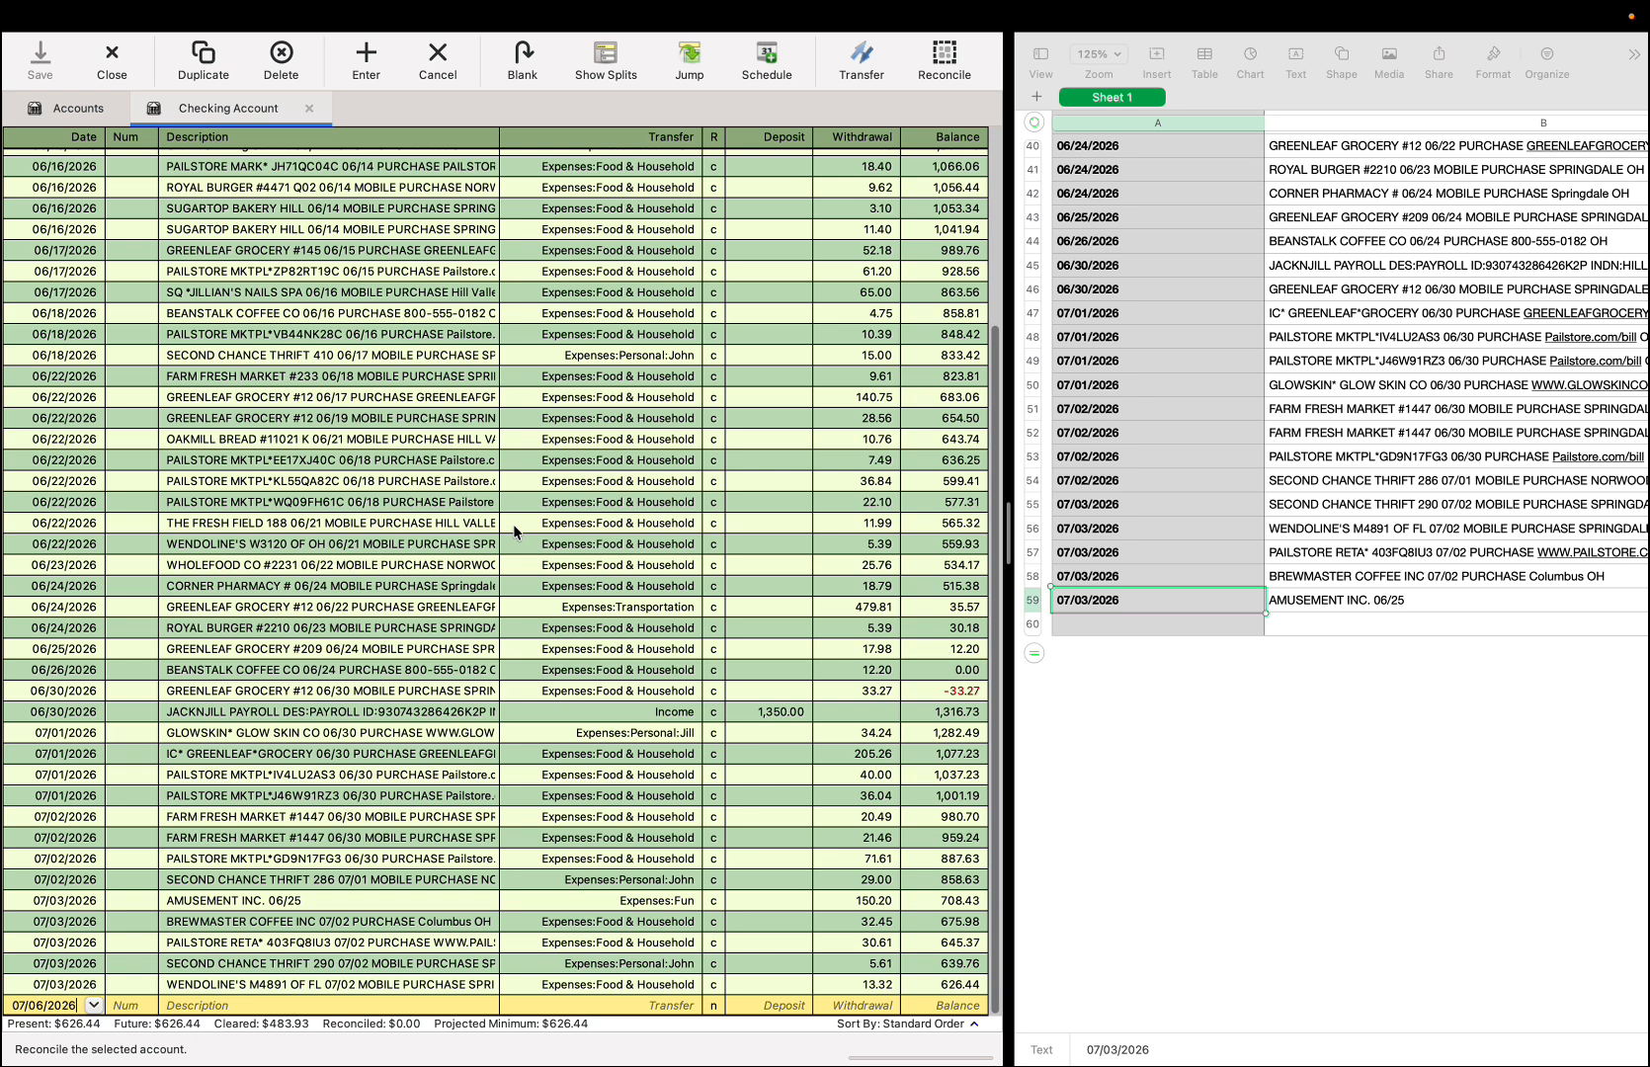
left_click(945, 61)
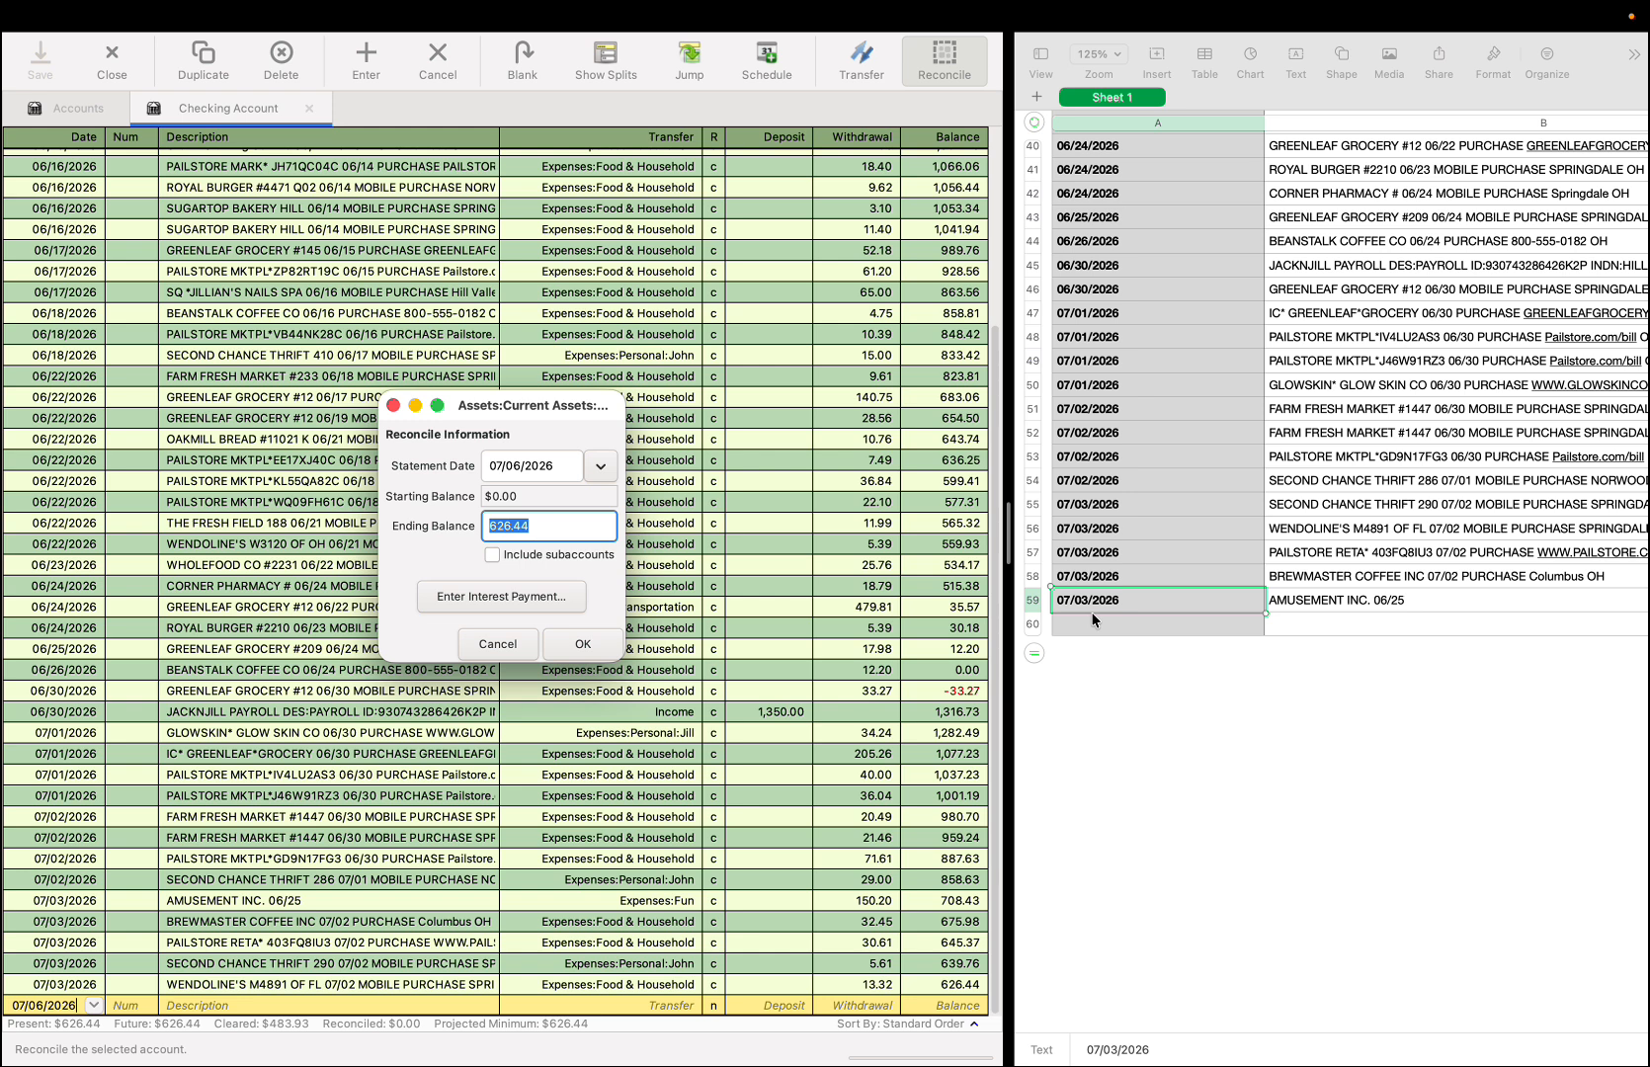
left_click(512, 466)
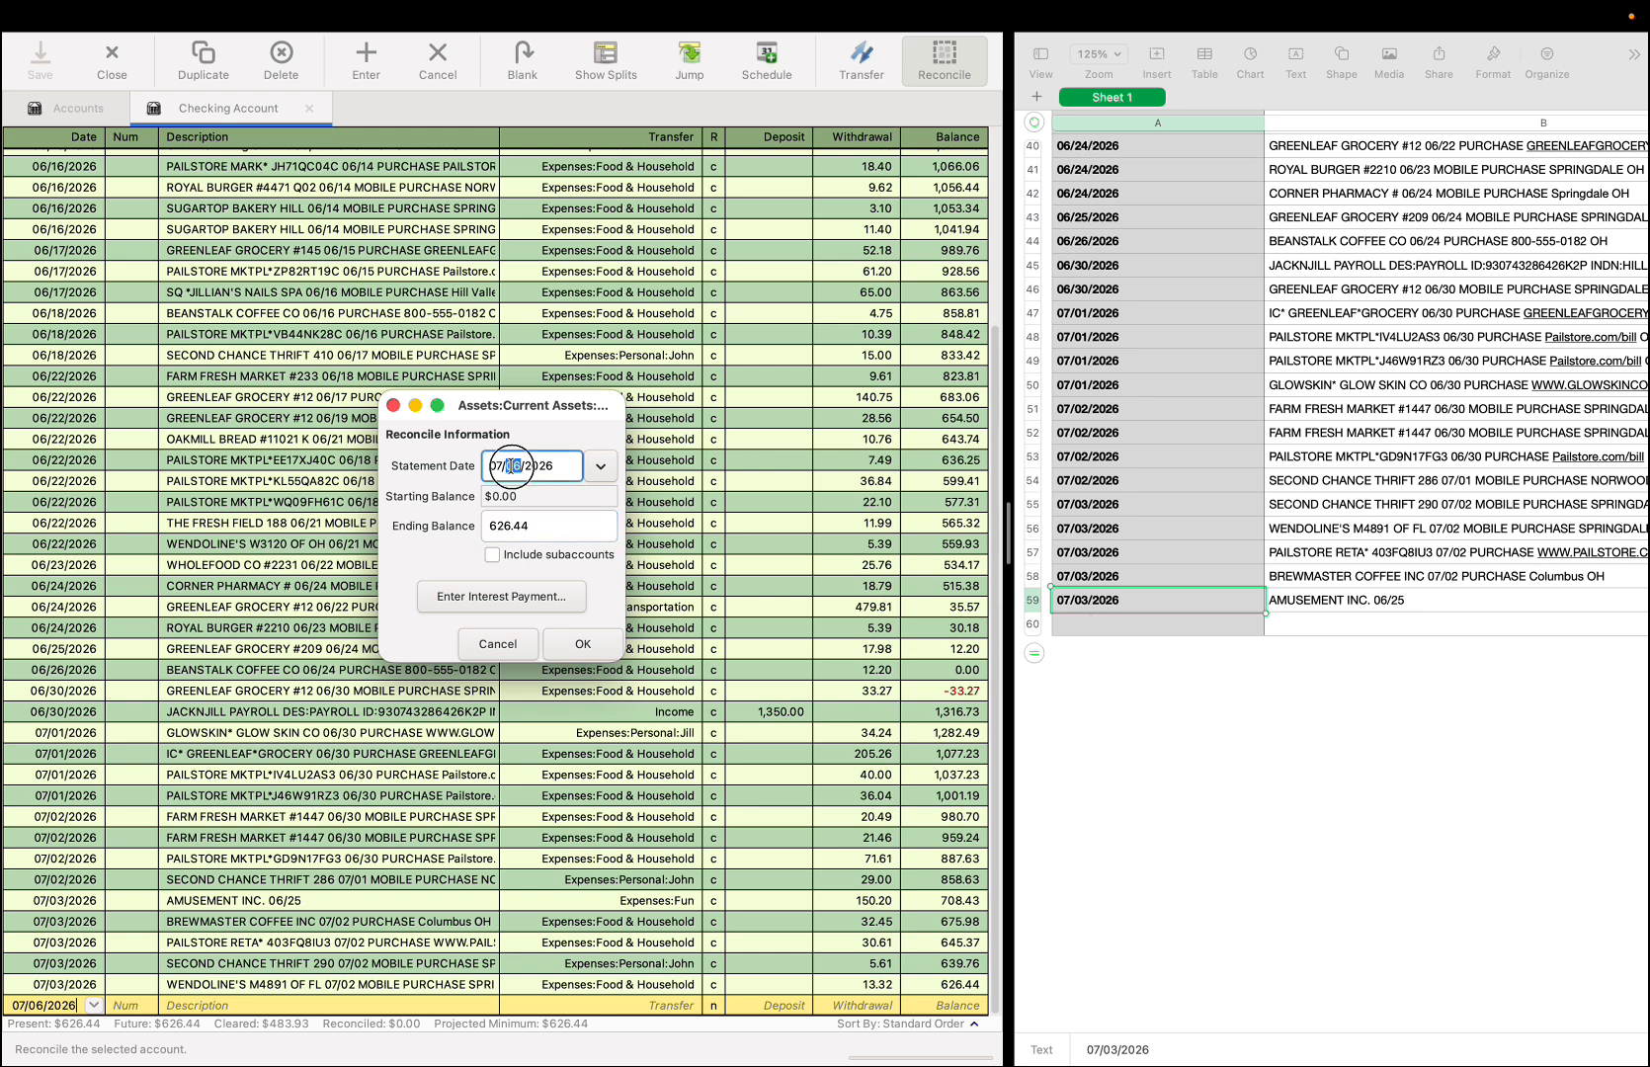
type("03")
scroll(1411, 609, "right", 10)
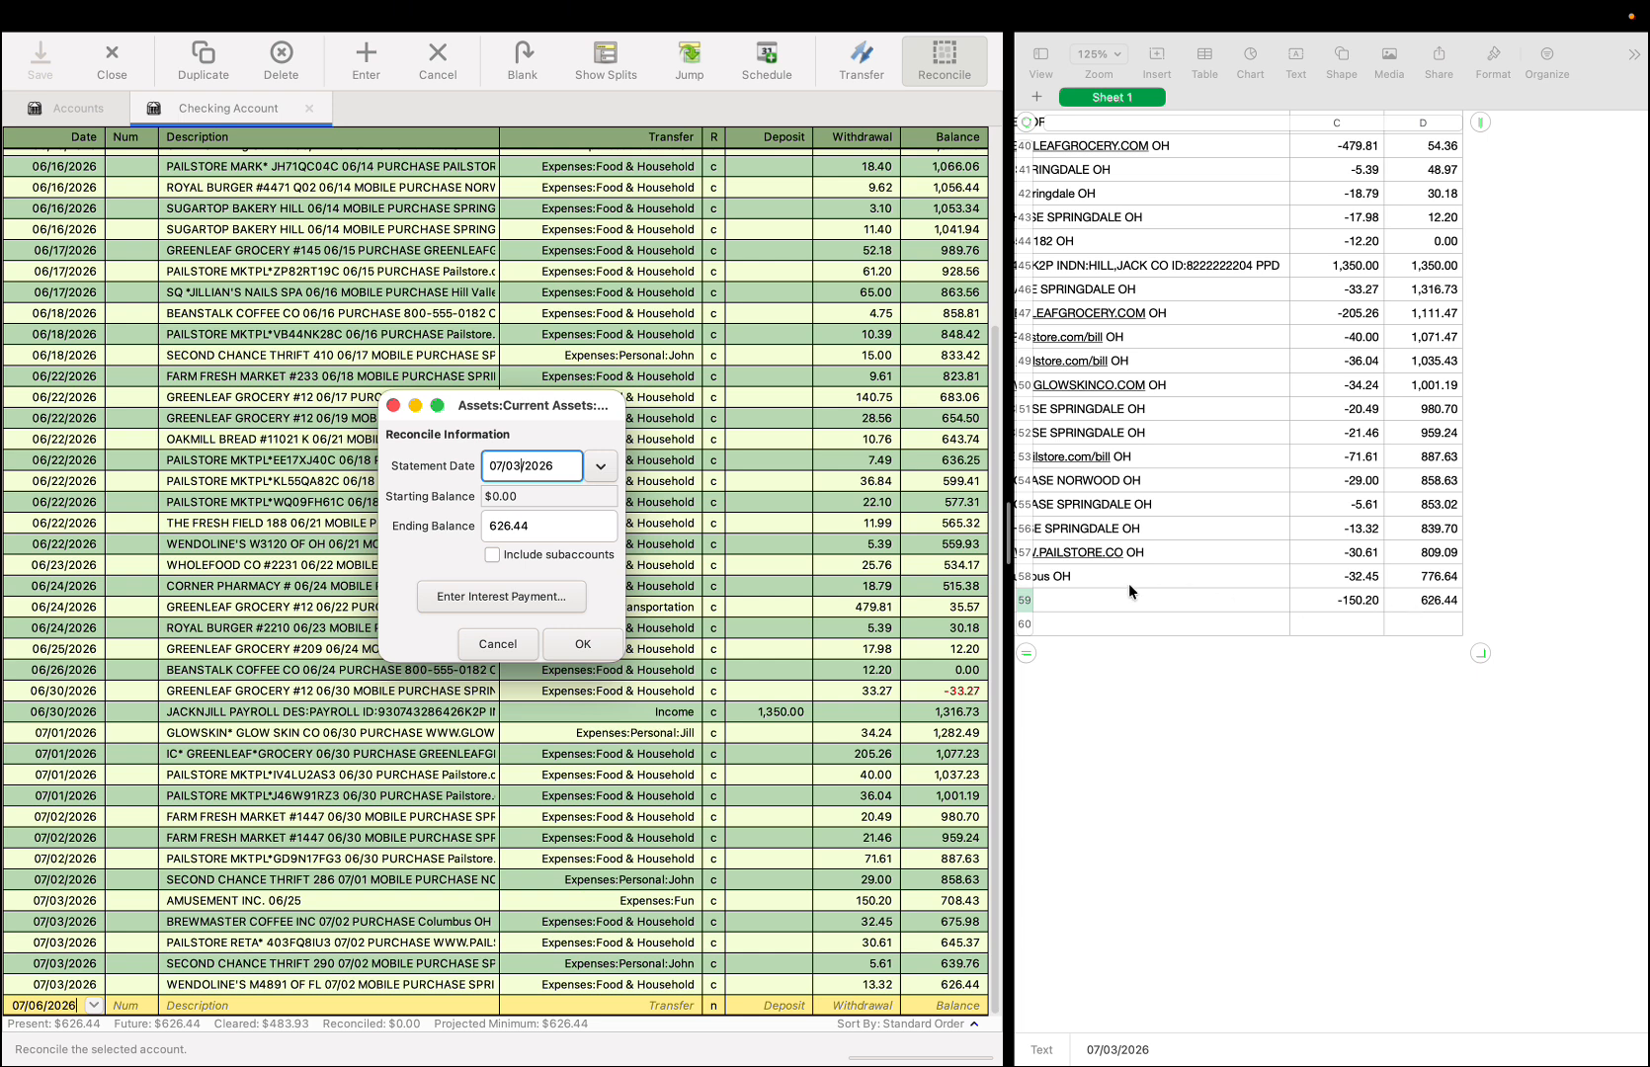
double_click(549, 524)
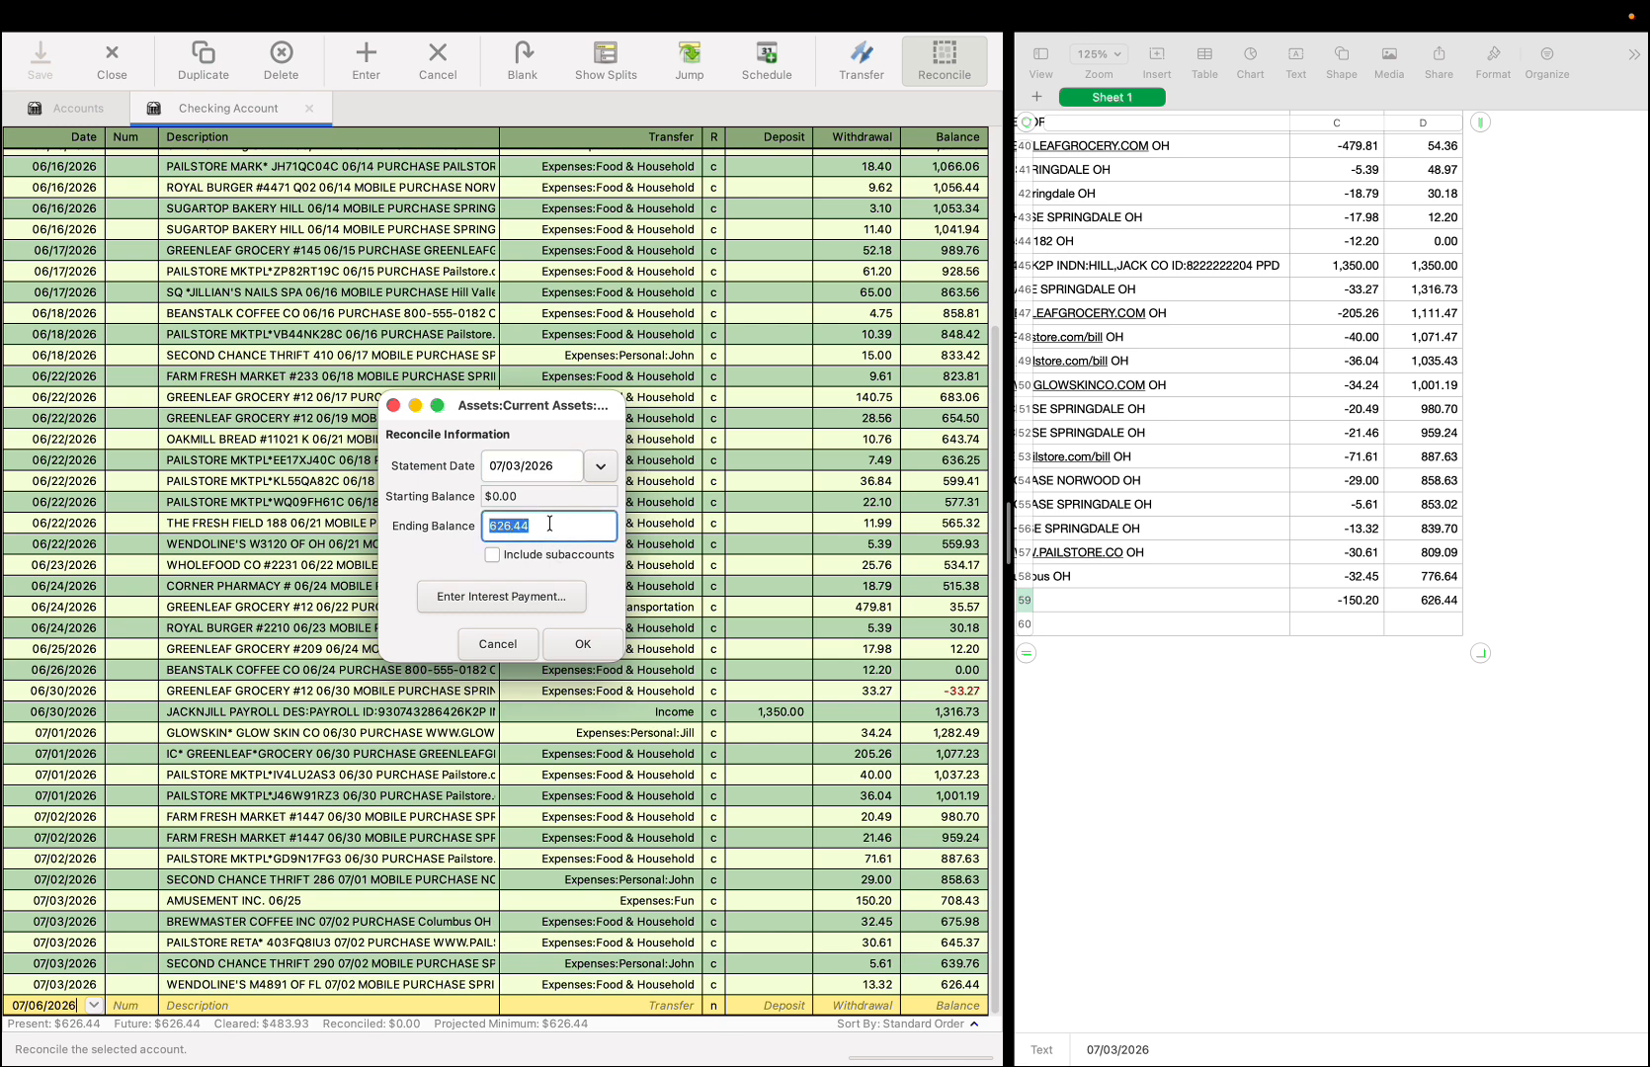
key("BackSpace")
type("626.44")
left_click(581, 645)
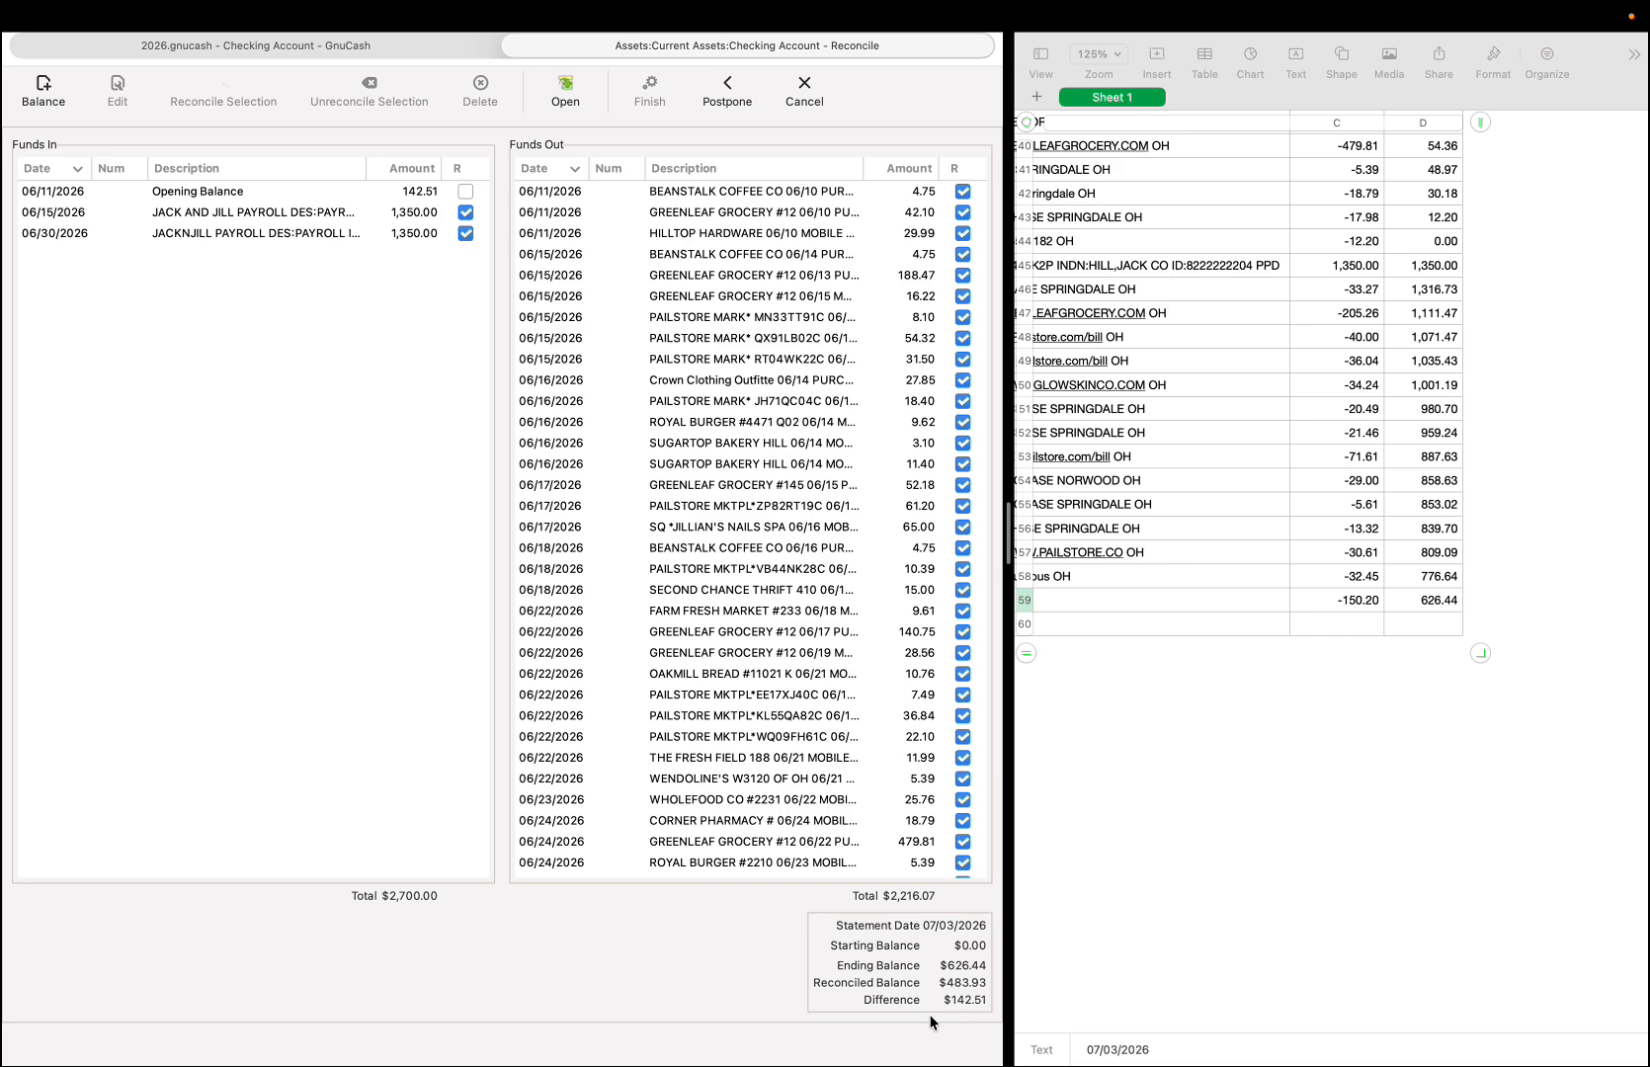
Step: Mark the 06/11/2026 Opening Balance as reconciled, review the withdrawals and finish the reconciliation
scroll(847, 462, "down", 8)
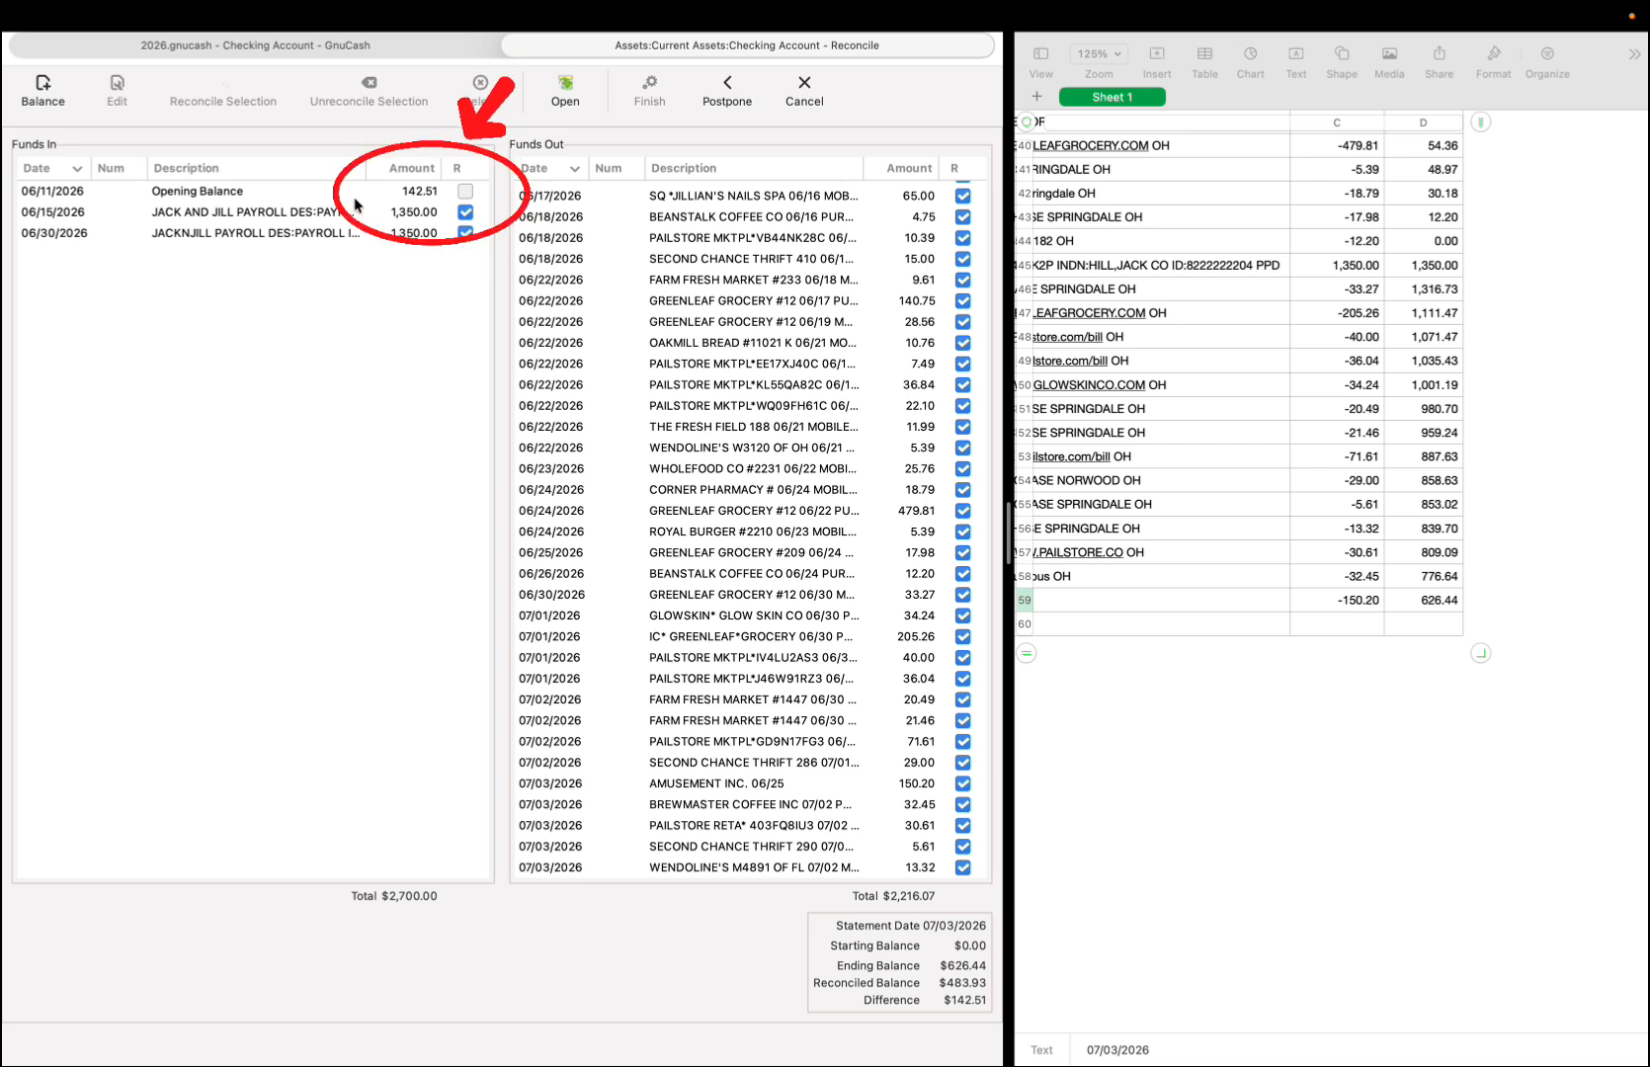
left_click(465, 190)
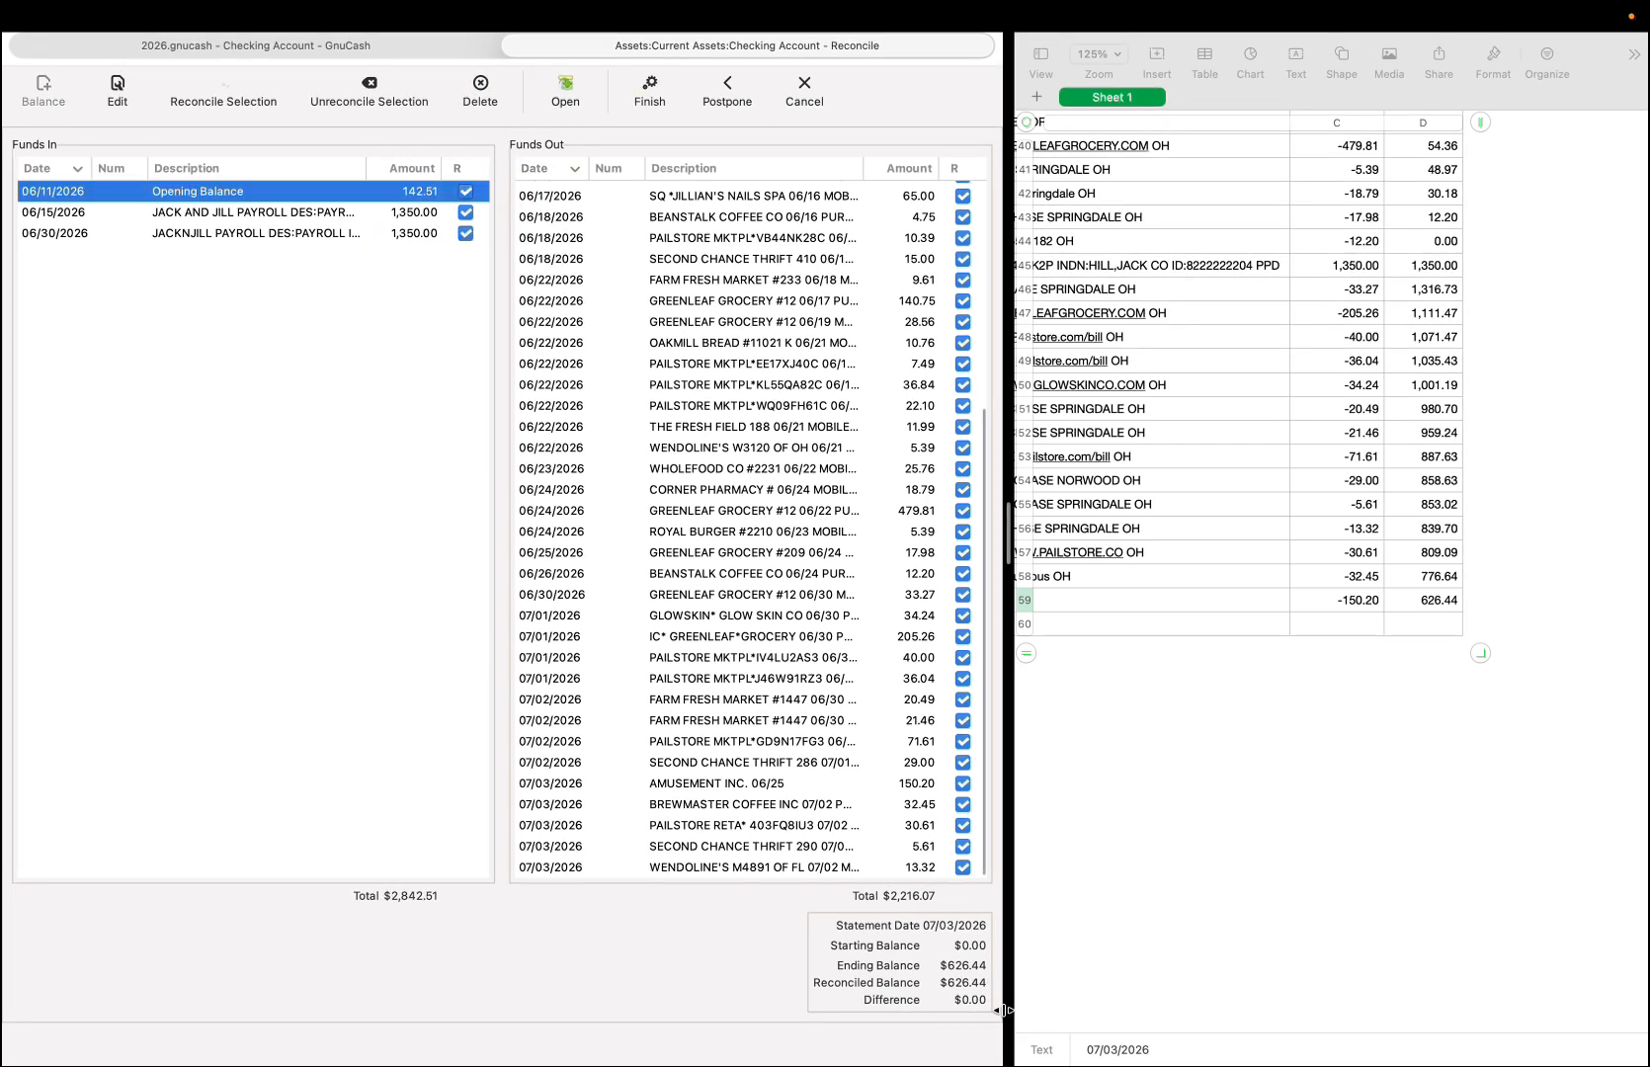
scroll(842, 427, "up", 5)
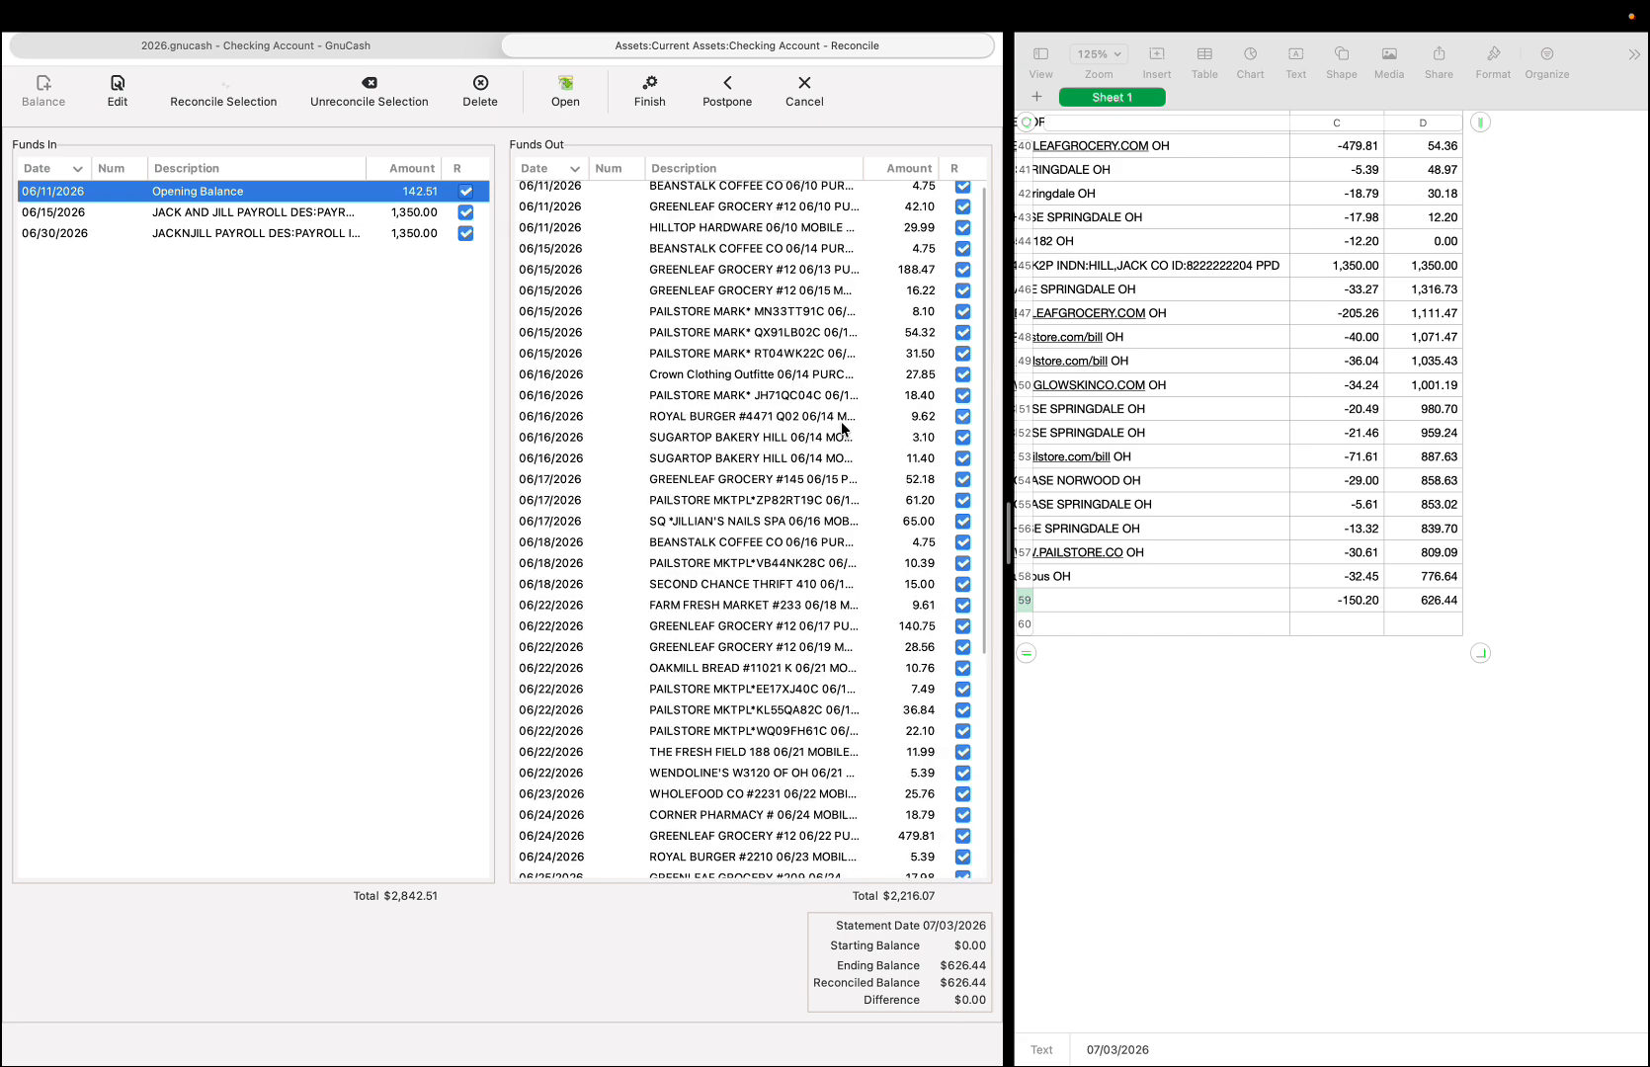
scroll(841, 422, "down", 4)
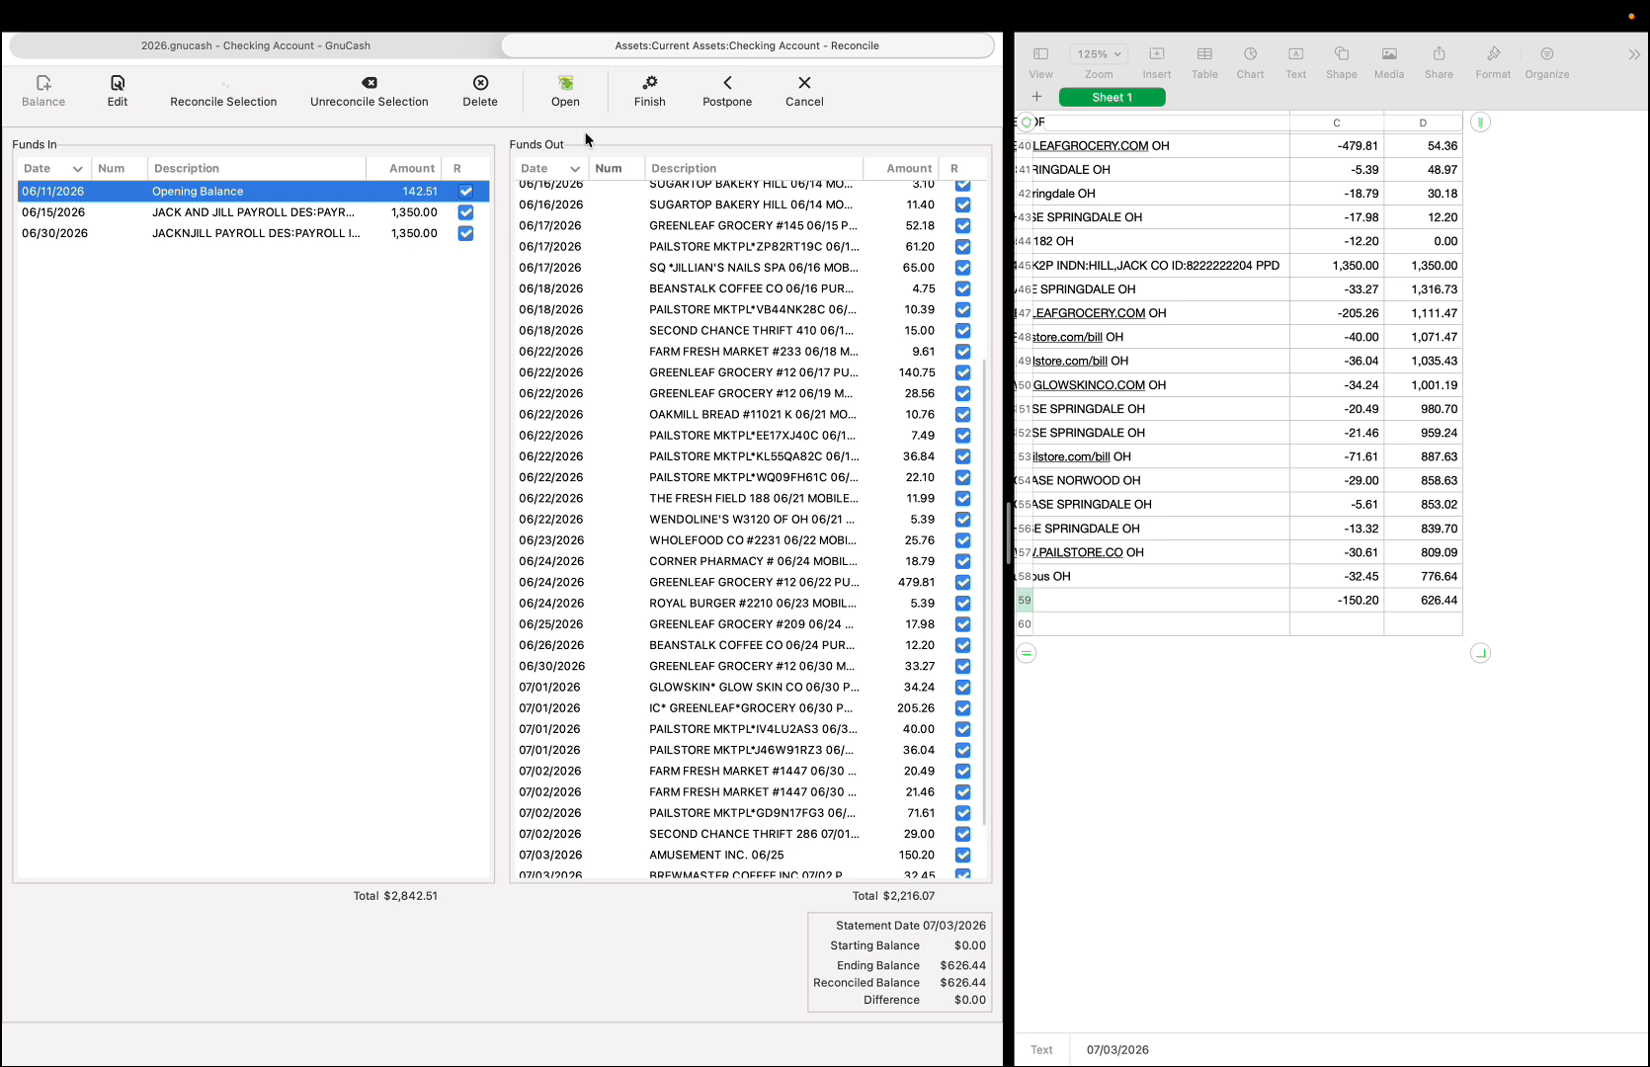
left_click(650, 91)
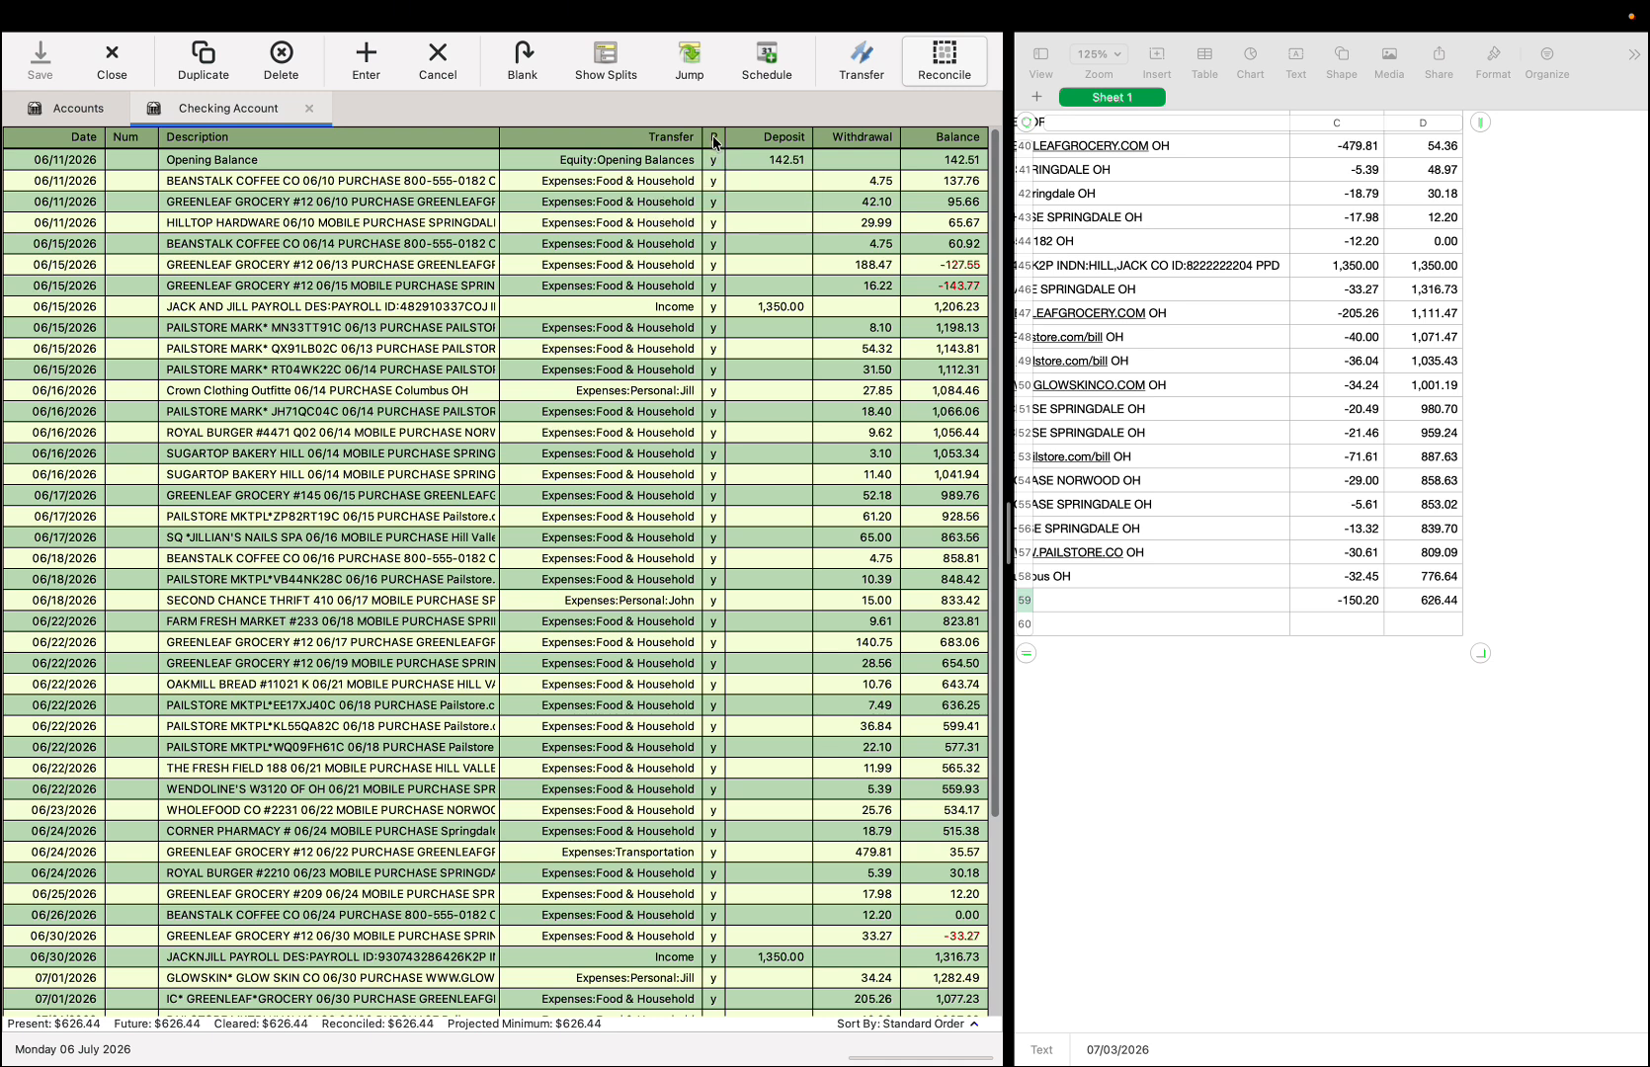
Step: Review the reconciled checking register and the transfer account choices for the 06/22/2026 Pailstore purchase of 36.84, and close the register
scroll(711, 469, "down", 4)
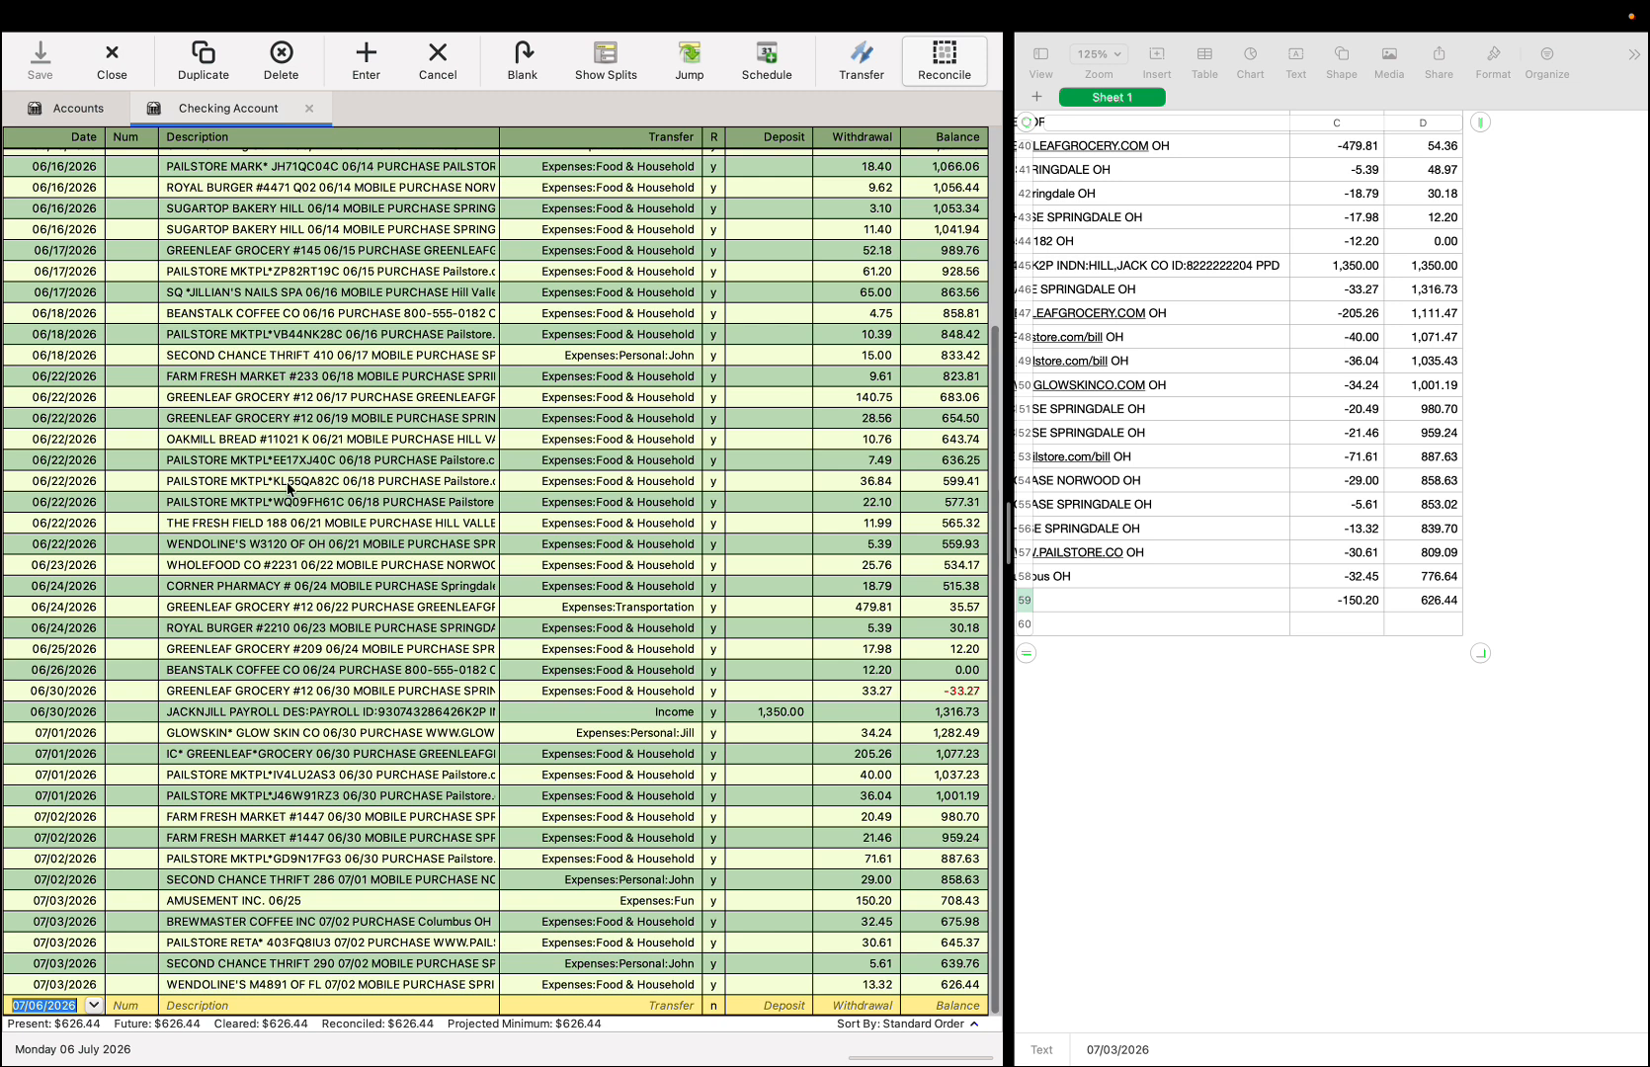
left_click(693, 484)
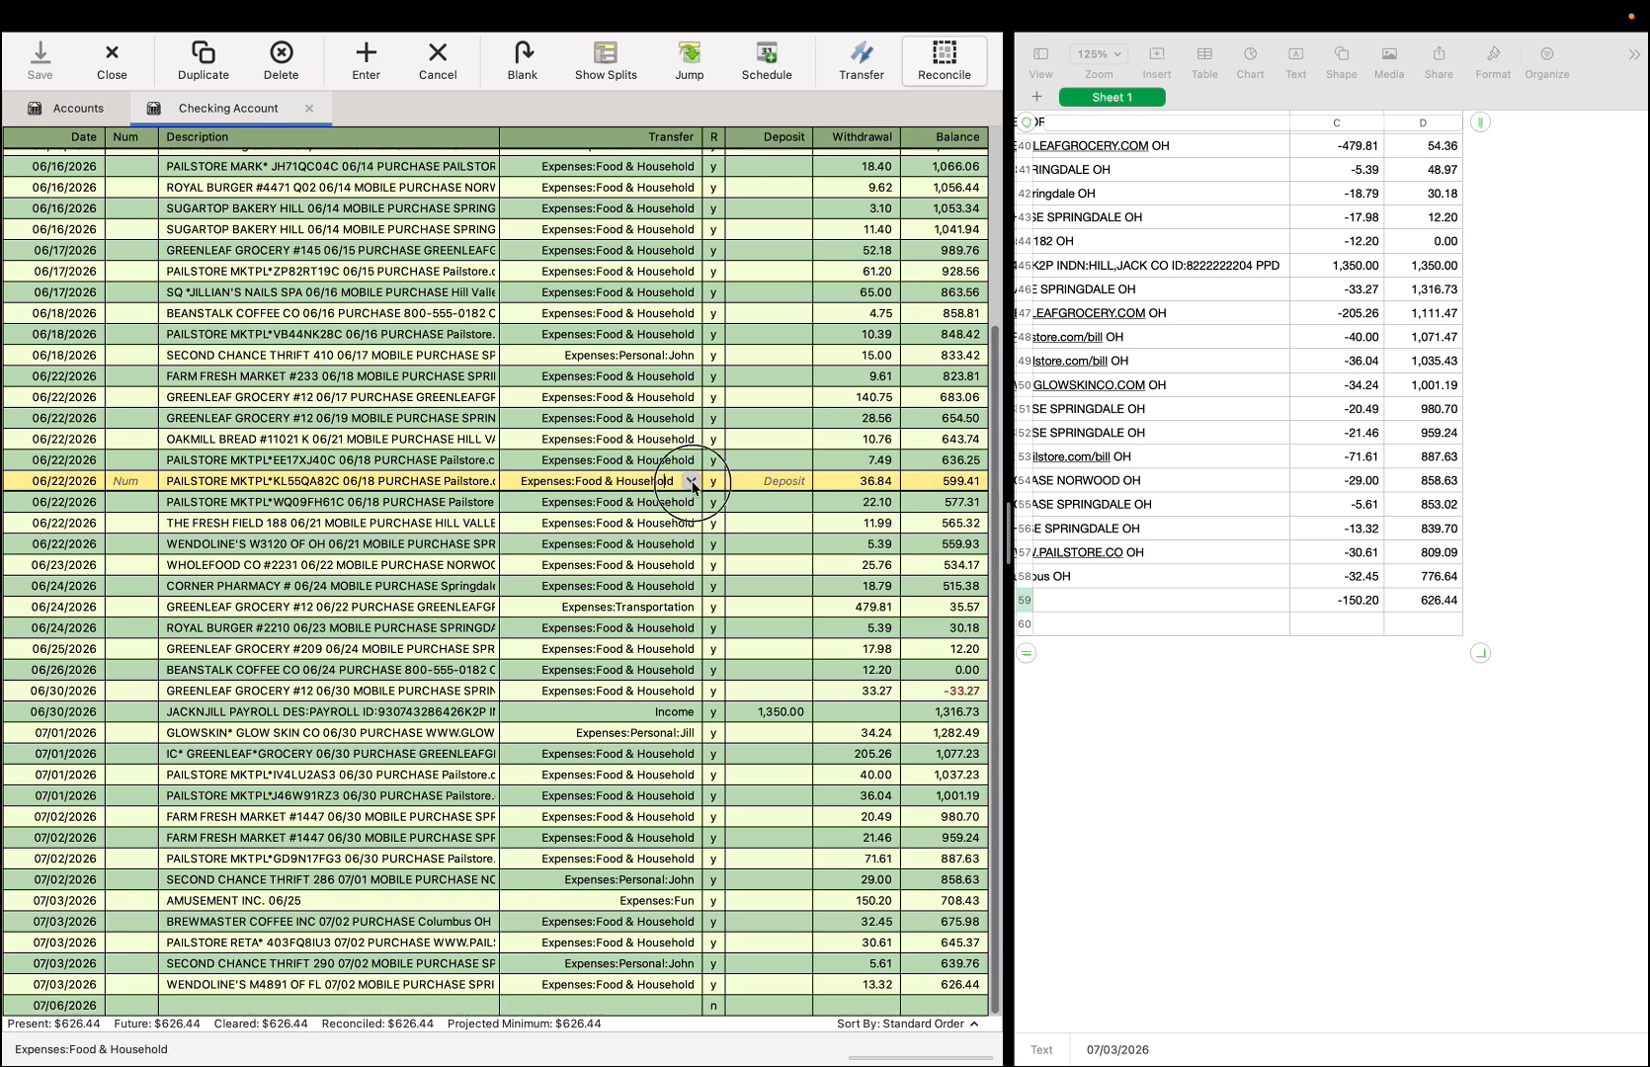
left_click(692, 482)
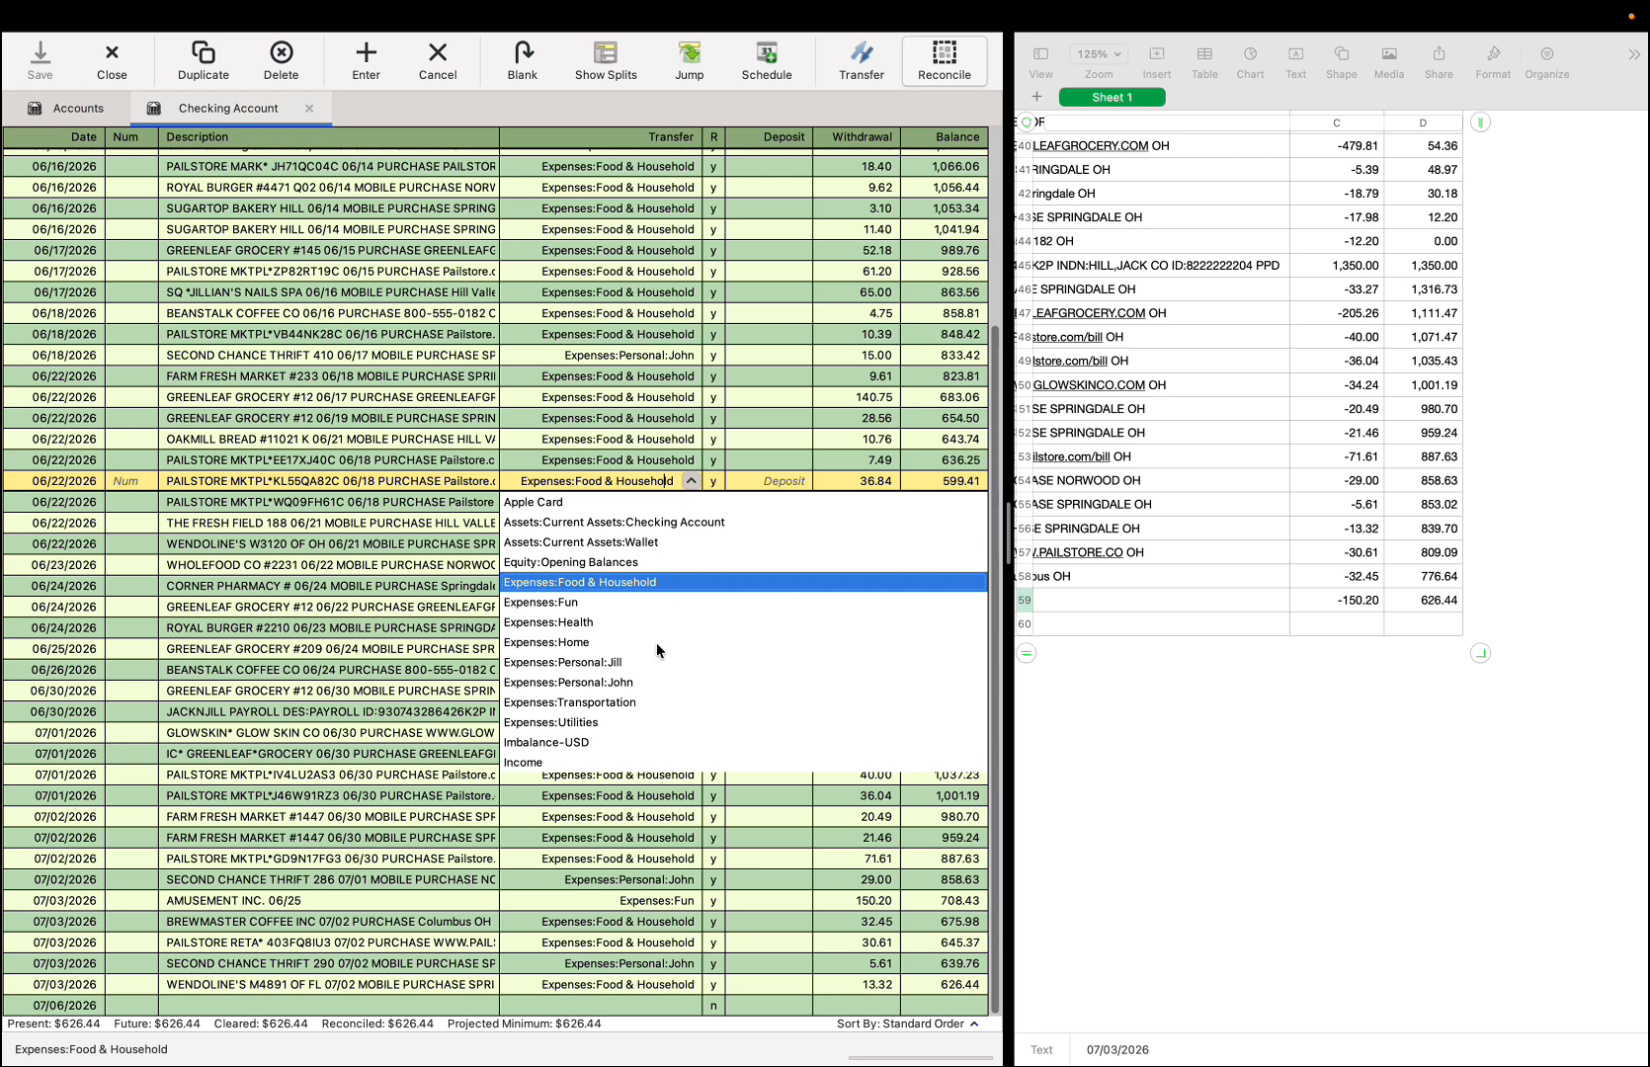
left_click(308, 108)
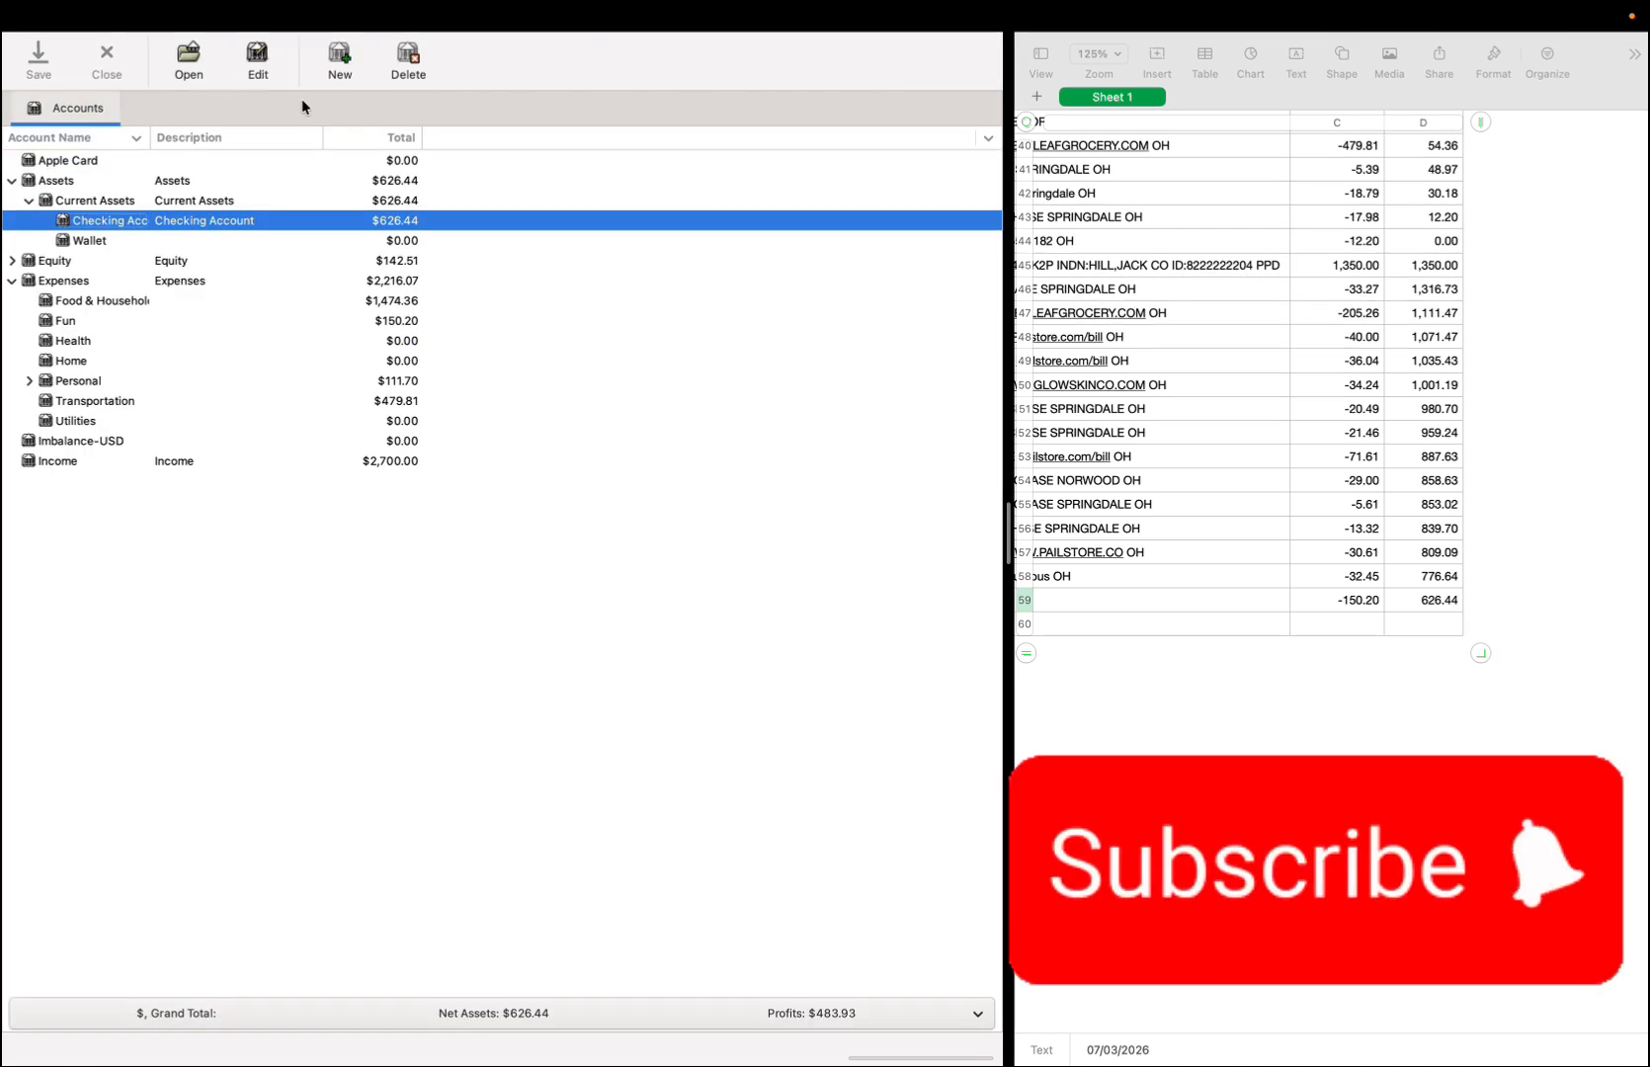
mouse_move(214, 4)
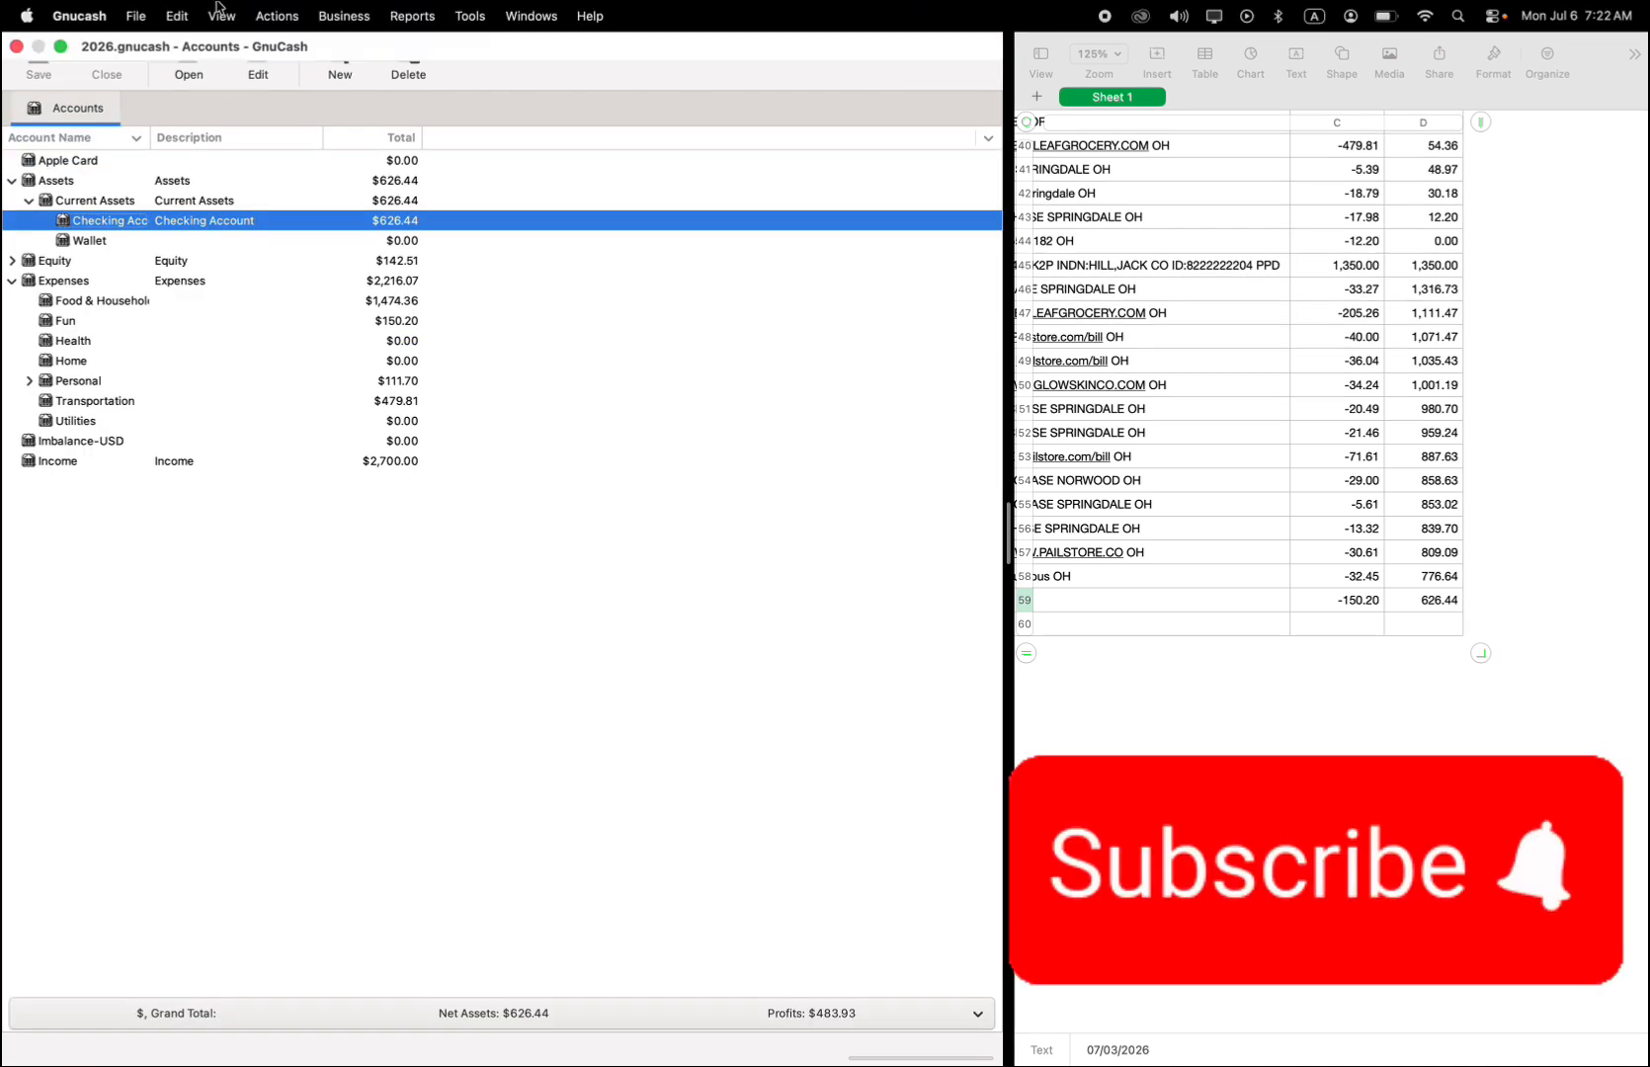